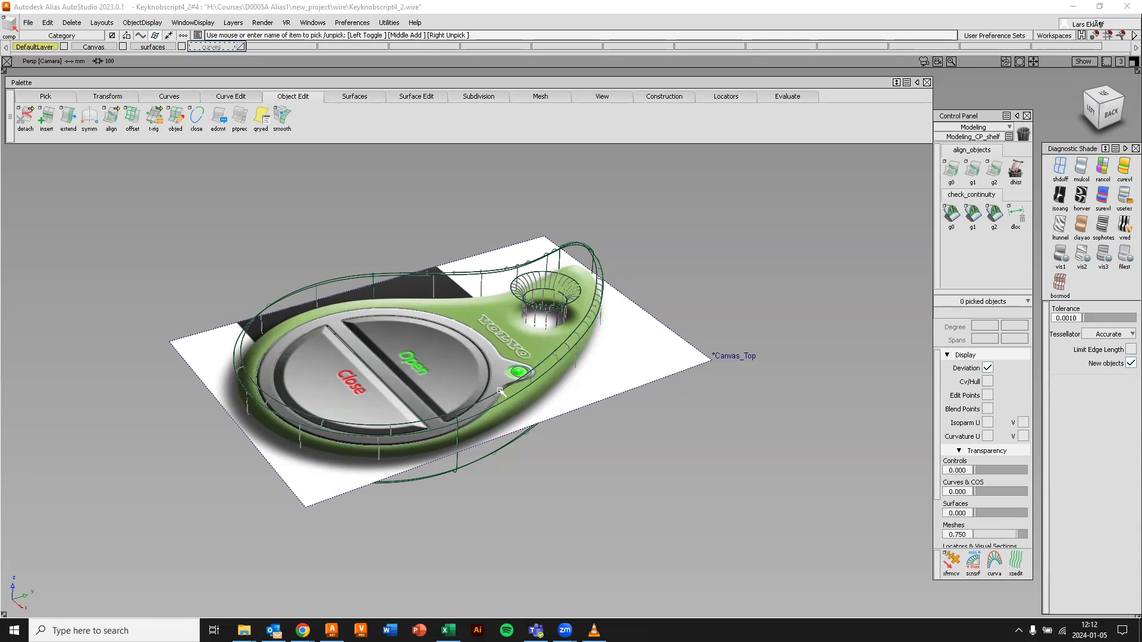
# In the top view, hide the surfaces layer and set the canvas transparency to 0.380
pyautogui.click(786, 261)
pyautogui.press('F5')
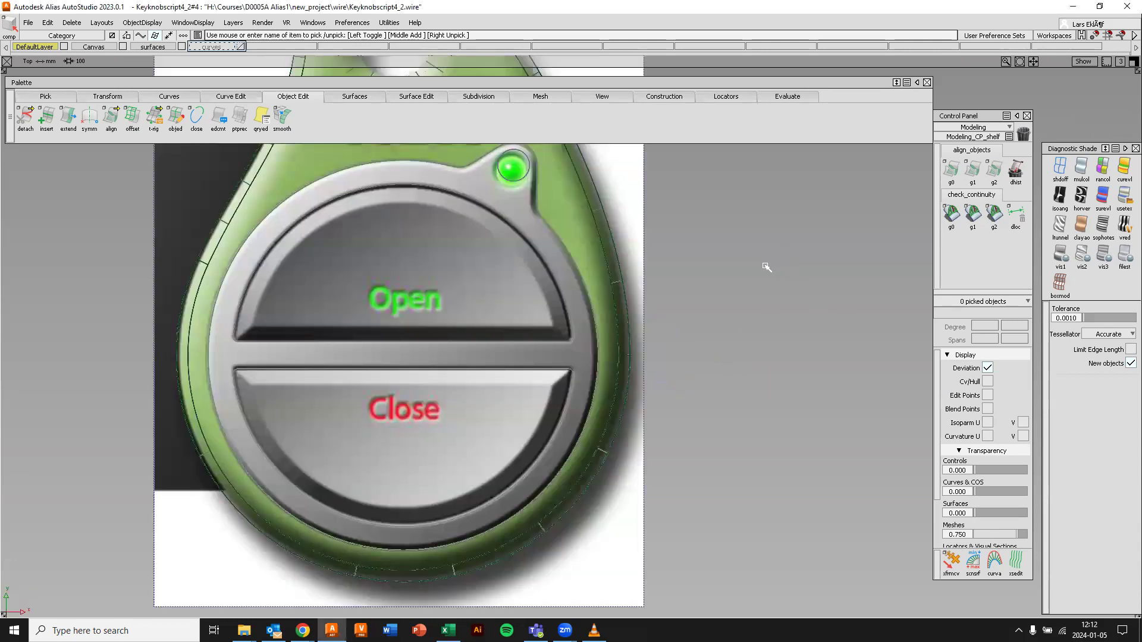
pyautogui.keyDown('alt'); pyautogui.keyDown('shift'); pyautogui.moveTo(586, 243); pyautogui.dragTo(580, 287, button='right'); pyautogui.keyUp('shift'); pyautogui.keyUp('alt')
pyautogui.keyDown('alt'); pyautogui.keyDown('shift'); pyautogui.moveTo(559, 262); pyautogui.dragTo(612, 411, button='middle'); pyautogui.keyUp('shift'); pyautogui.keyUp('alt')
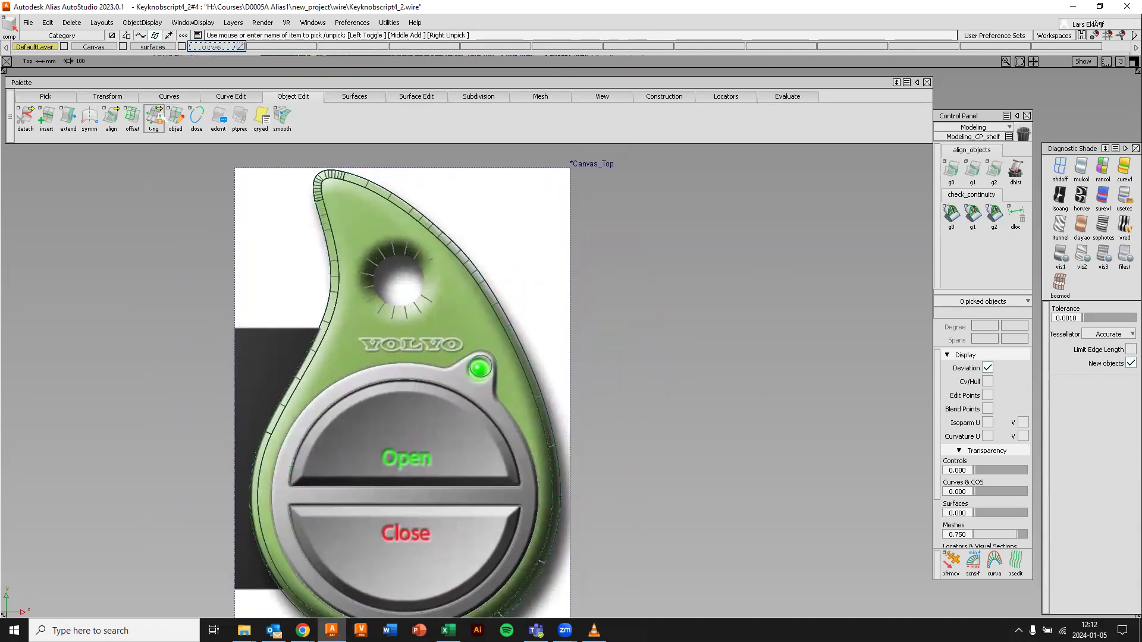
pyautogui.click(181, 46)
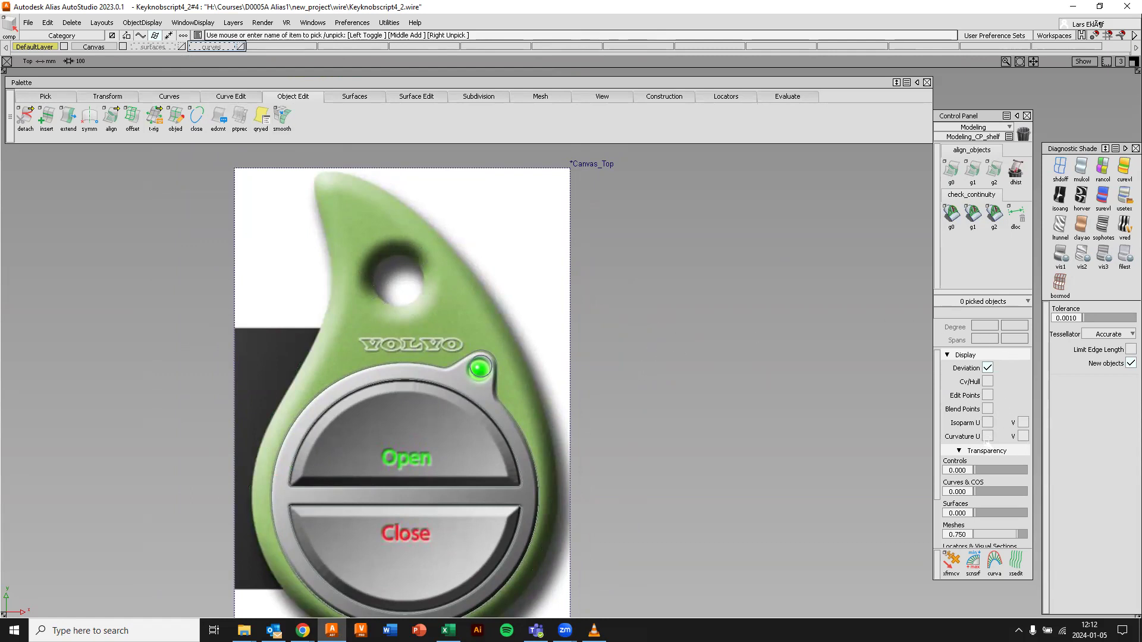
pyautogui.scroll(-3, 979, 474)
pyautogui.moveTo(981, 513); pyautogui.dragTo(996, 518)
# Examine the curves around the green lamp and the rounded corners of the Open and Close buttons against the canvas image
pyautogui.keyDown('alt'); pyautogui.keyDown('shift'); pyautogui.moveTo(601, 391); pyautogui.dragTo(603, 302, button='right'); pyautogui.keyUp('shift'); pyautogui.keyUp('alt')
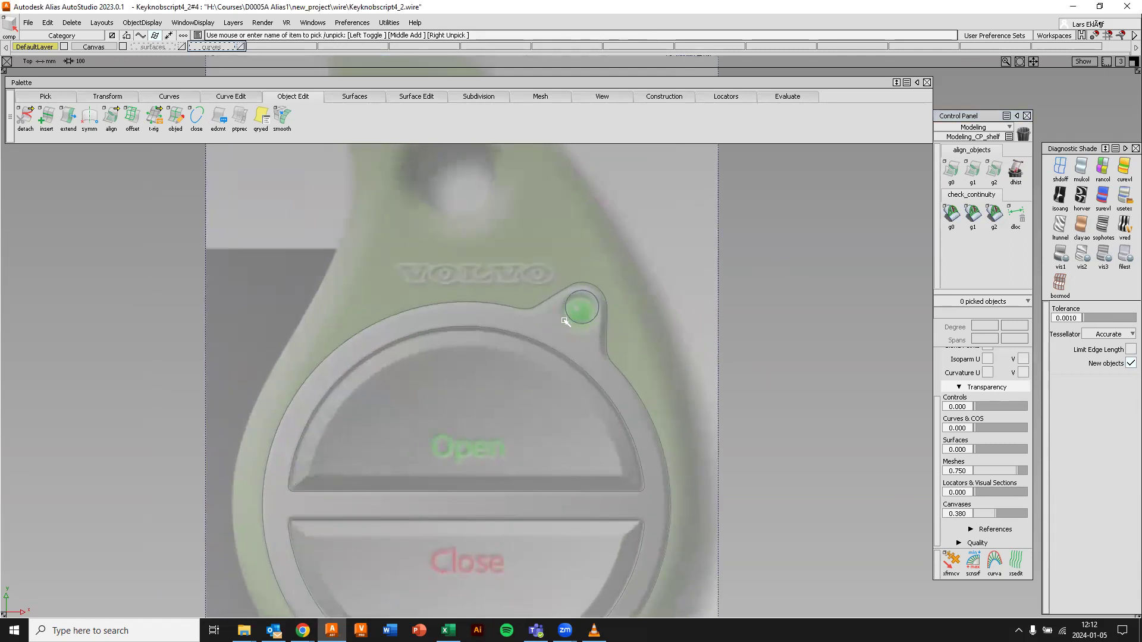
pyautogui.keyDown('alt'); pyautogui.keyDown('shift'); pyautogui.moveTo(640, 322); pyautogui.dragTo(528, 292, button='right'); pyautogui.keyUp('shift'); pyautogui.keyUp('alt')
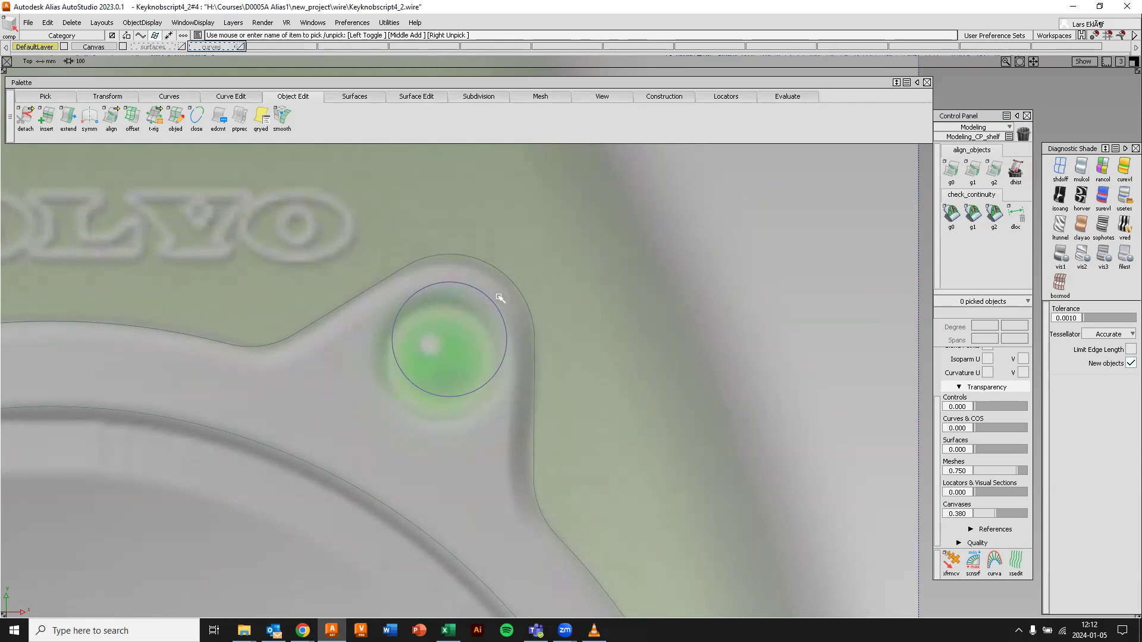
pyautogui.keyDown('alt'); pyautogui.keyDown('shift'); pyautogui.moveTo(426, 275); pyautogui.dragTo(423, 383, button='right'); pyautogui.keyUp('shift'); pyautogui.keyUp('alt')
pyautogui.keyDown('alt'); pyautogui.keyDown('shift'); pyautogui.moveTo(426, 411); pyautogui.dragTo(707, 178, button='middle'); pyautogui.keyUp('shift'); pyautogui.keyUp('alt')
pyautogui.keyDown('alt'); pyautogui.keyDown('shift'); pyautogui.moveTo(413, 379); pyautogui.dragTo(393, 364, button='right'); pyautogui.keyUp('shift'); pyautogui.keyUp('alt')
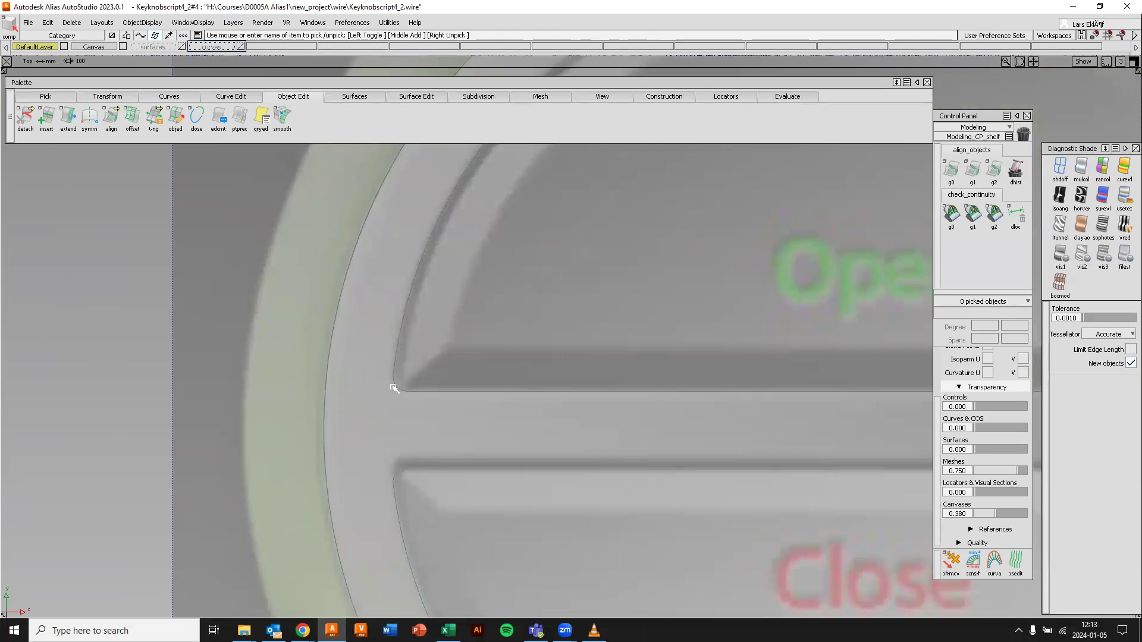
pyautogui.keyDown('alt'); pyautogui.keyDown('shift'); pyautogui.moveTo(395, 356); pyautogui.dragTo(255, 333, button='right'); pyautogui.keyUp('shift'); pyautogui.keyUp('alt')
pyautogui.keyDown('alt'); pyautogui.keyDown('shift'); pyautogui.moveTo(464, 373); pyautogui.dragTo(264, 361, button='middle'); pyautogui.keyUp('shift'); pyautogui.keyUp('alt')
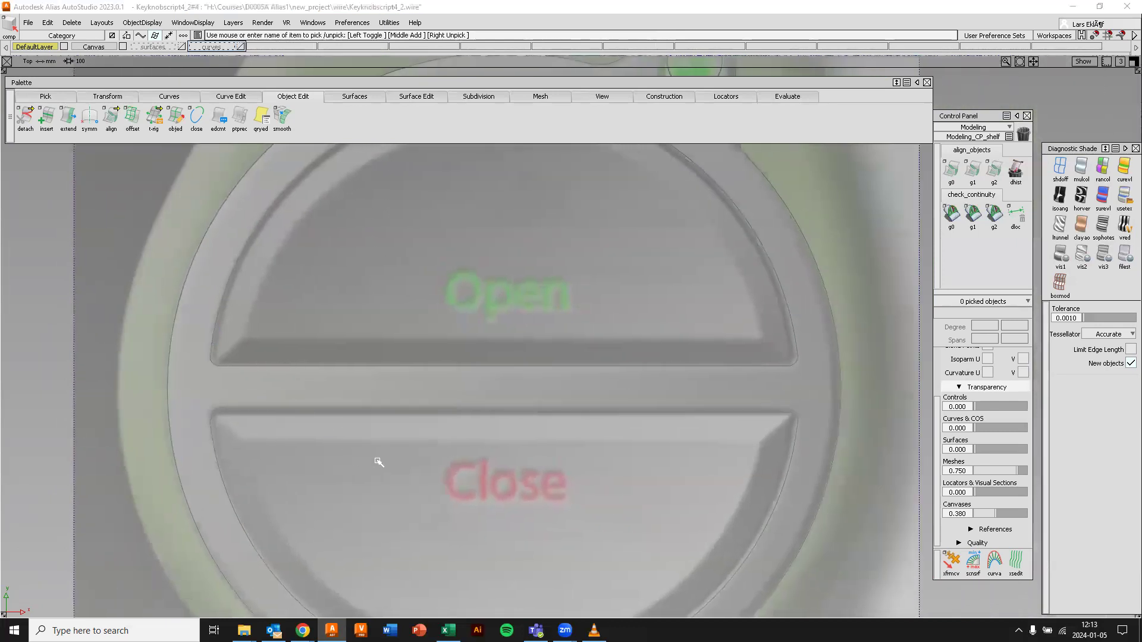
# Delete the straight curves along the flat edges of the Open and Close button outlines, together with their construction history
pyautogui.keyDown('ctrl'); pyautogui.keyDown('shift'); pyautogui.click(377, 461); pyautogui.keyUp('shift'); pyautogui.keyUp('ctrl')
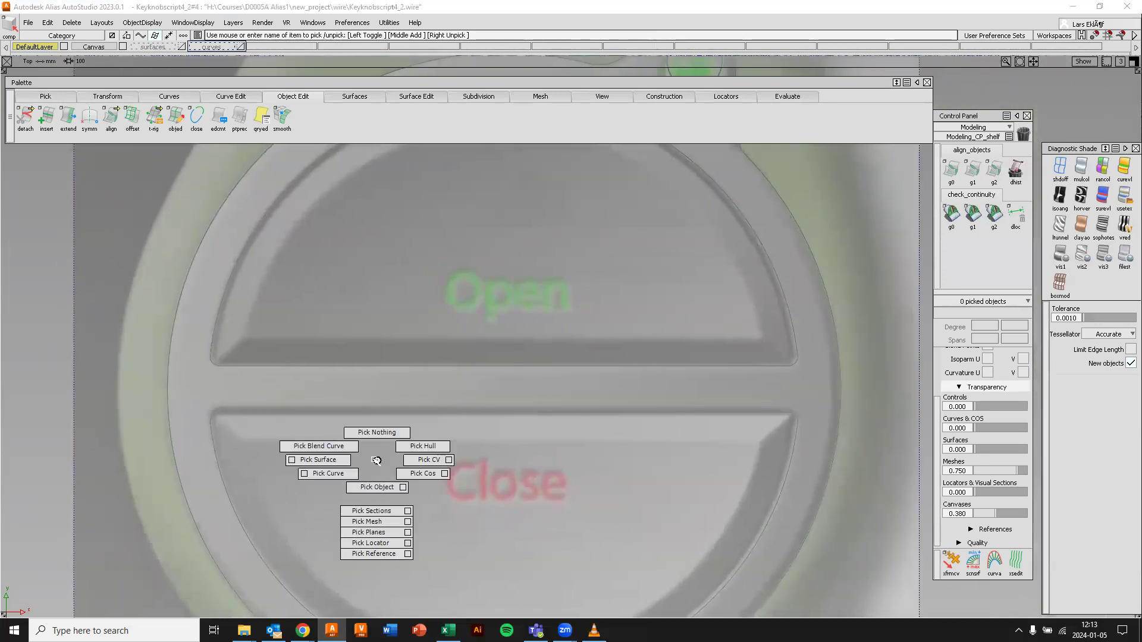
pyautogui.keyDown('ctrl'); pyautogui.keyDown('shift'); pyautogui.moveTo(377, 461); pyautogui.dragTo(330, 474); pyautogui.keyUp('shift'); pyautogui.keyUp('ctrl')
pyautogui.click(408, 368)
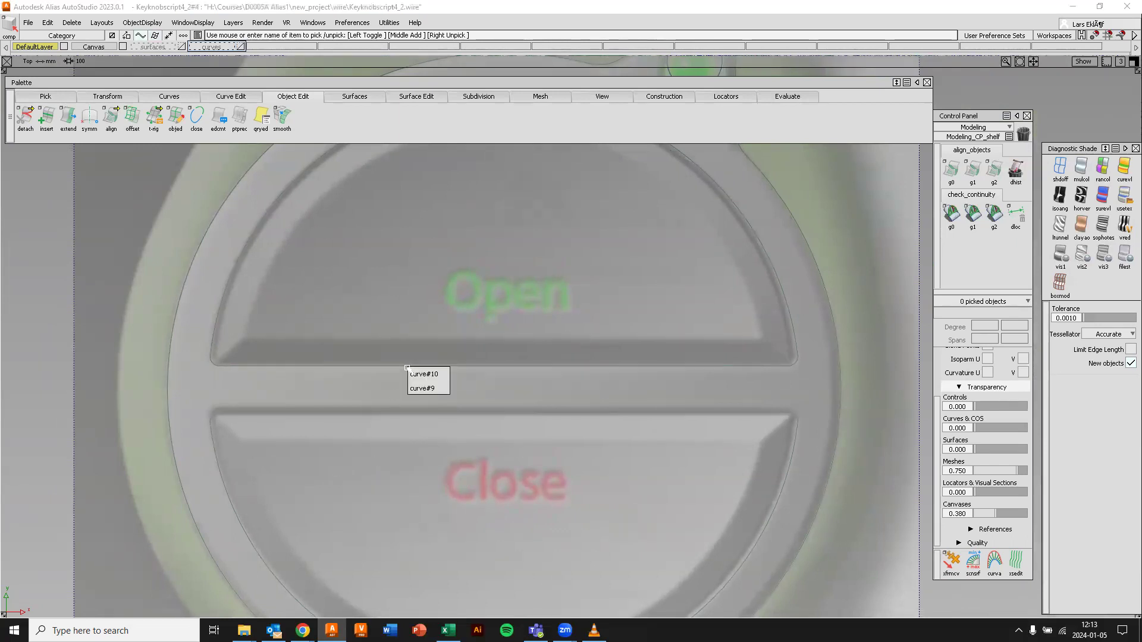
pyautogui.click(427, 374)
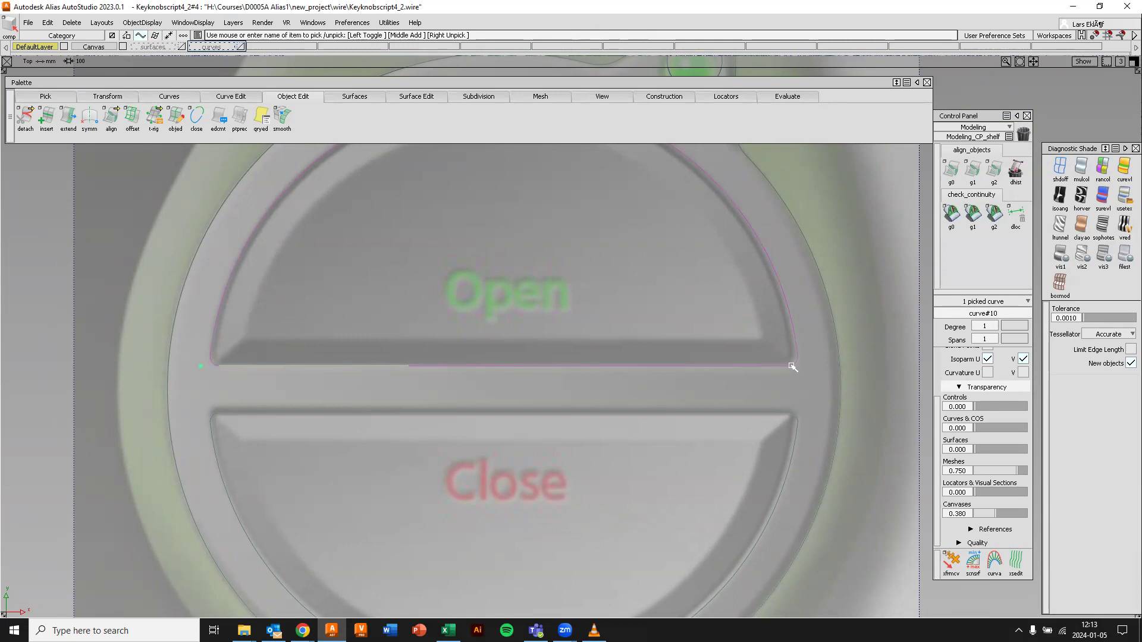
pyautogui.click(546, 366)
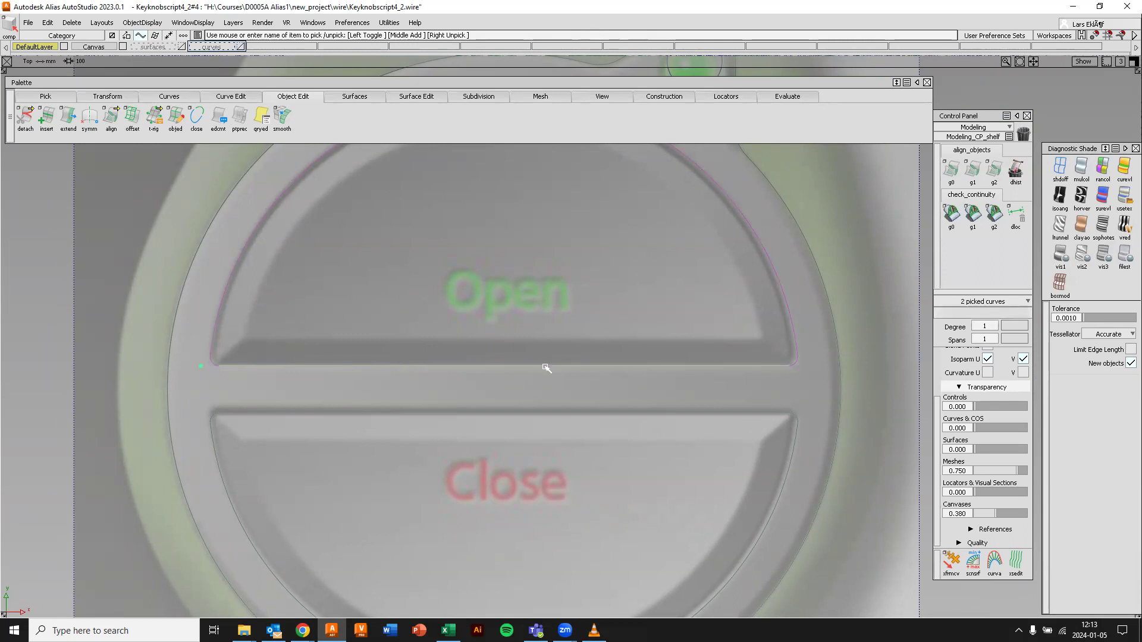
pyautogui.click(323, 413)
pyautogui.click(472, 413)
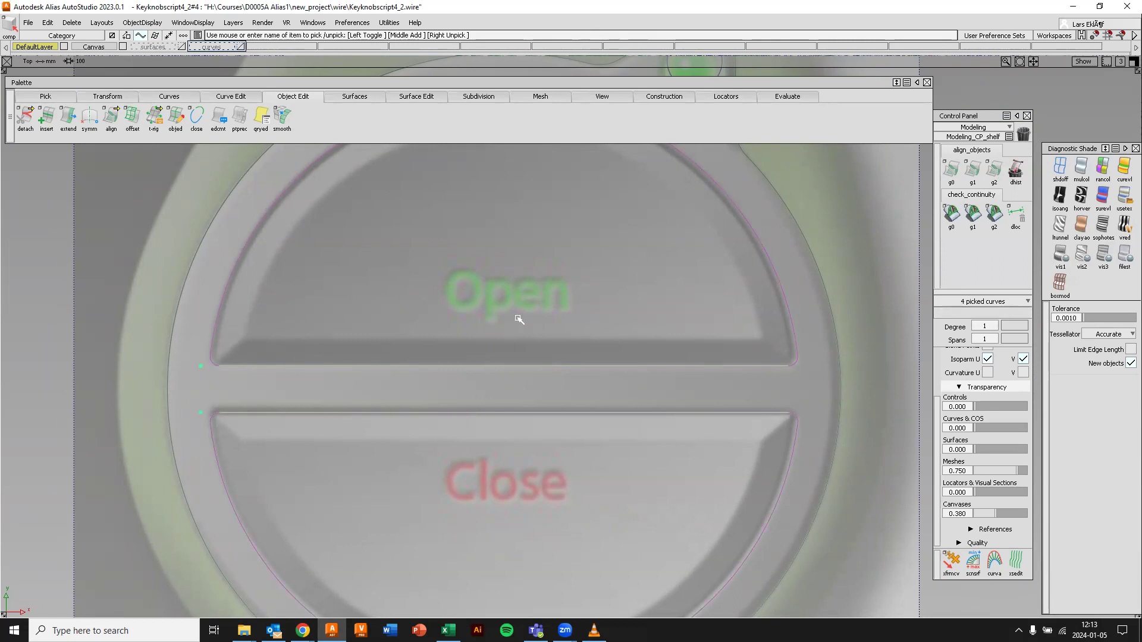
pyautogui.press('Delete')
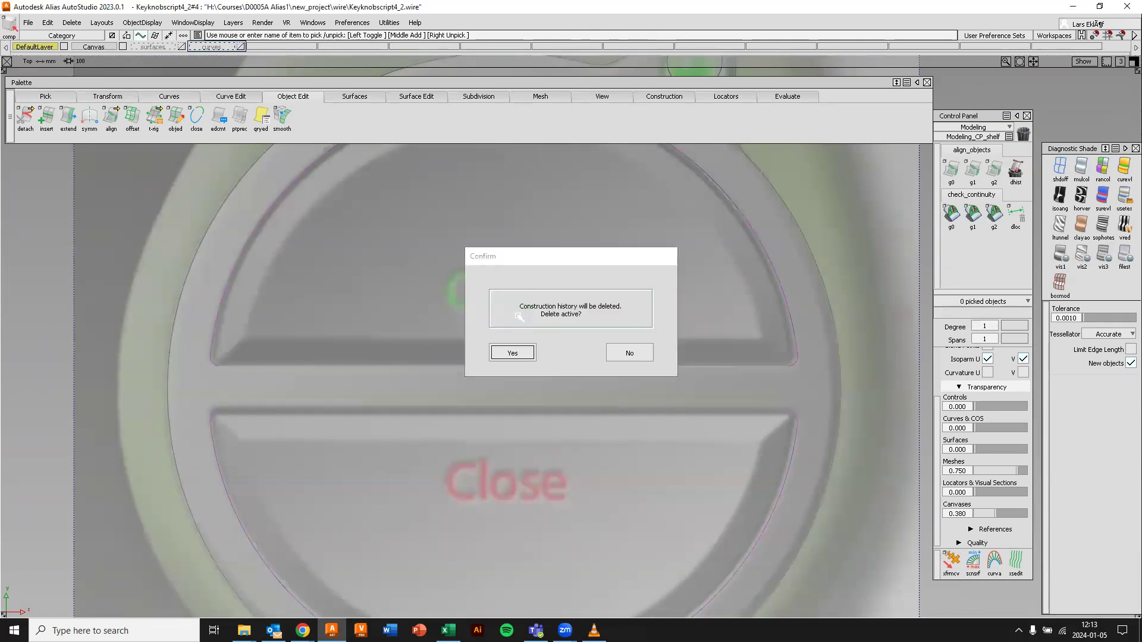
pyautogui.press('Return')
# Hide the Canvas layer and draw straight CV curves joining the corner fillet ends of the upper and lower button outlines
pyautogui.click(123, 47)
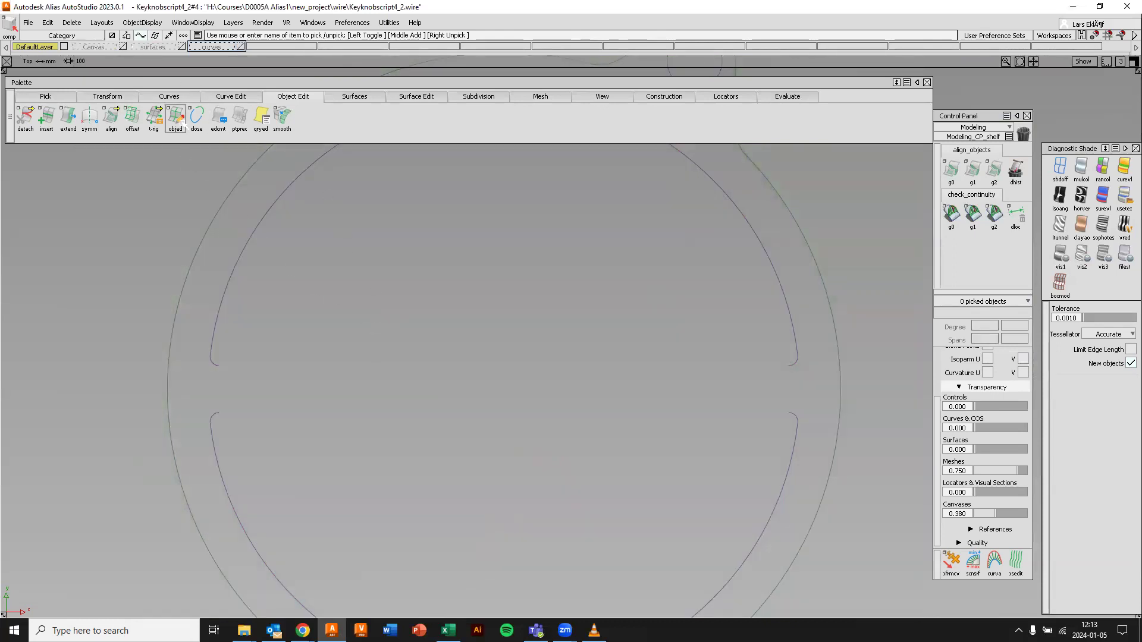
pyautogui.click(173, 96)
pyautogui.moveTo(179, 111)
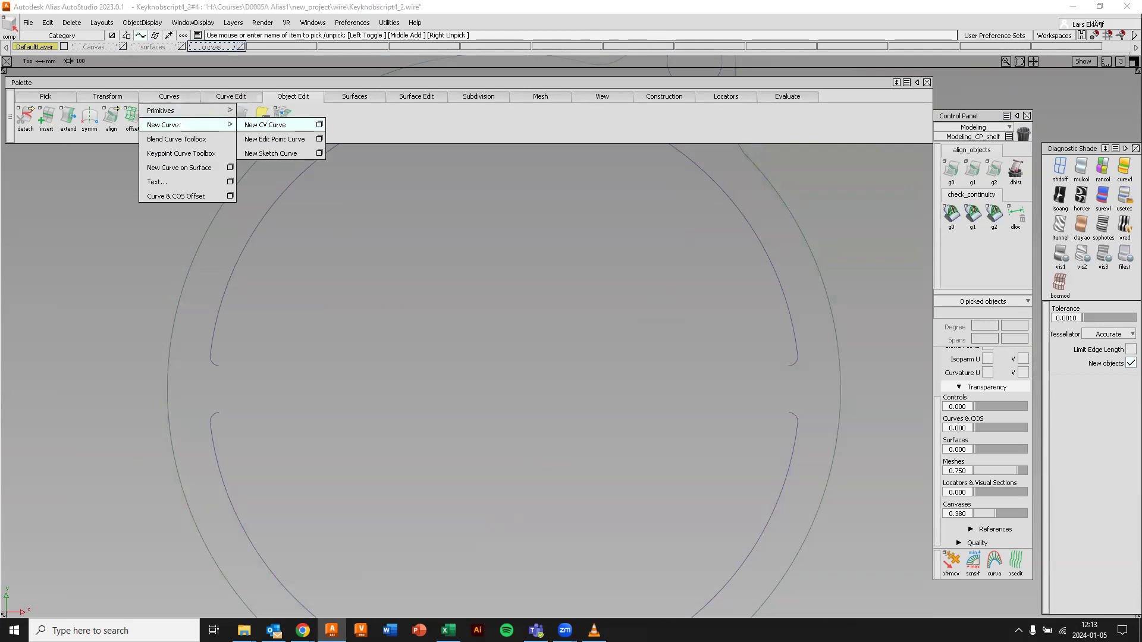
pyautogui.click(262, 125)
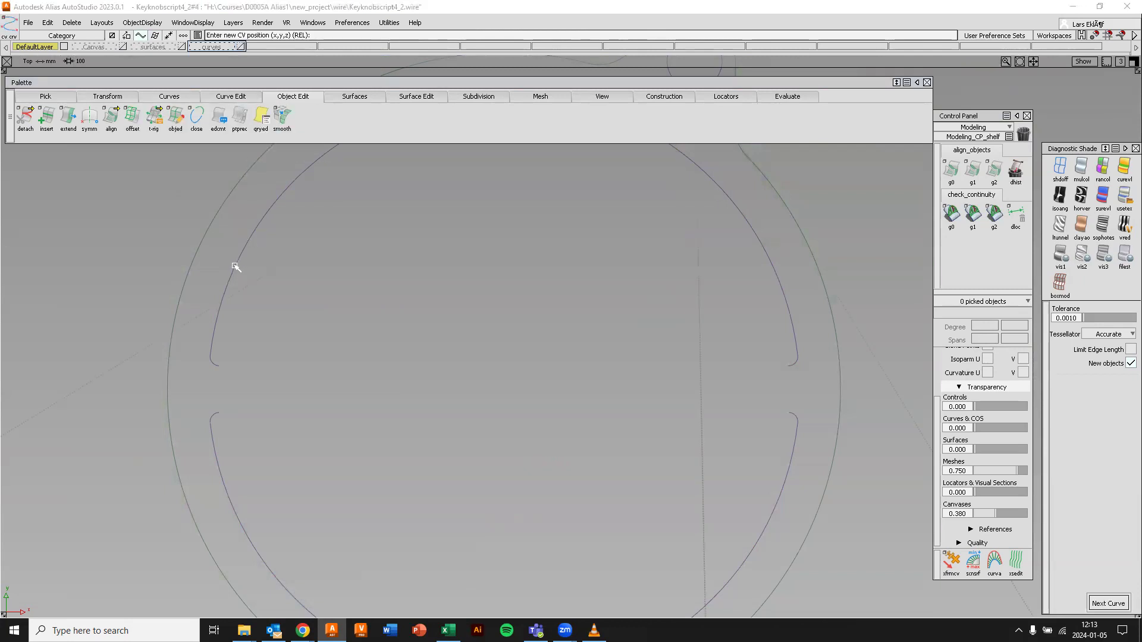
pyautogui.click(218, 366)
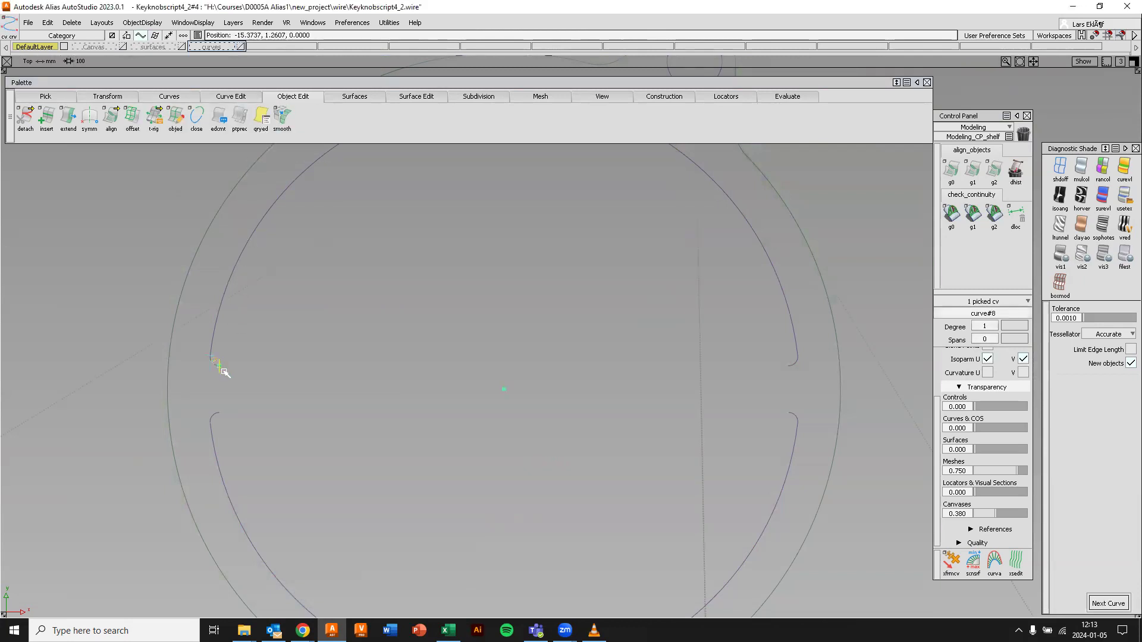
pyautogui.click(790, 366)
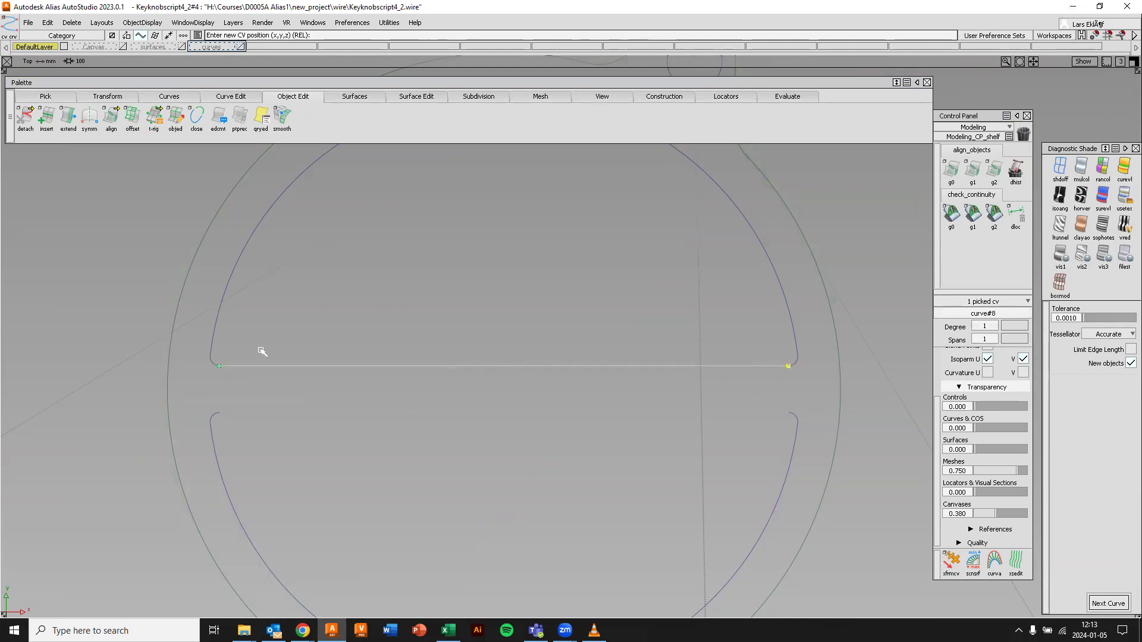
pyautogui.click(1107, 602)
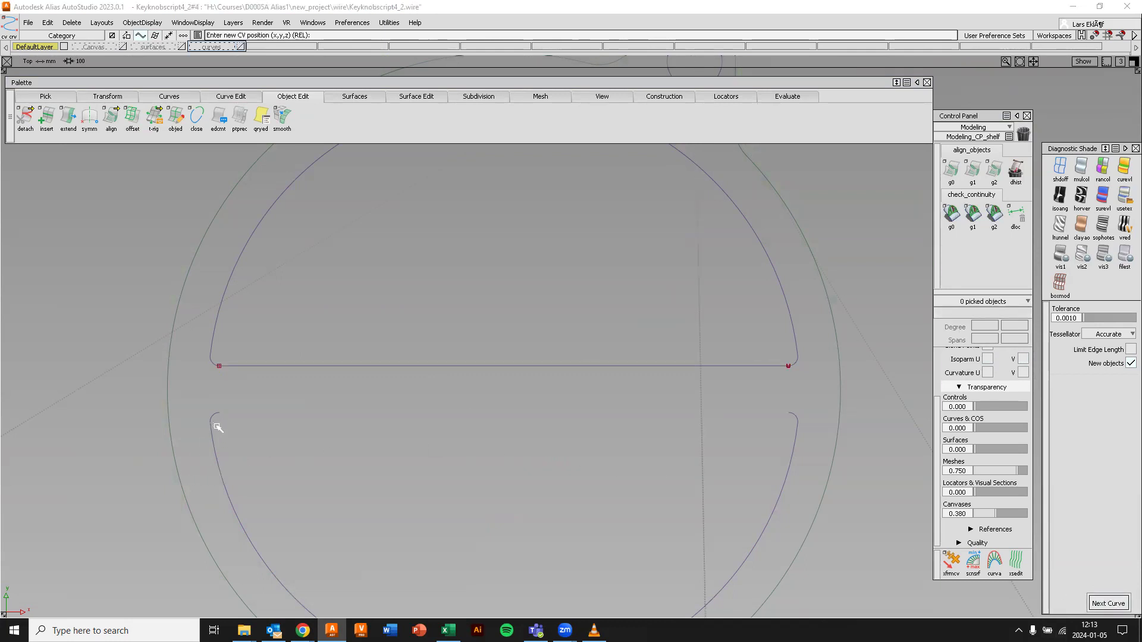
pyautogui.moveTo(213, 419); pyautogui.dragTo(219, 413)
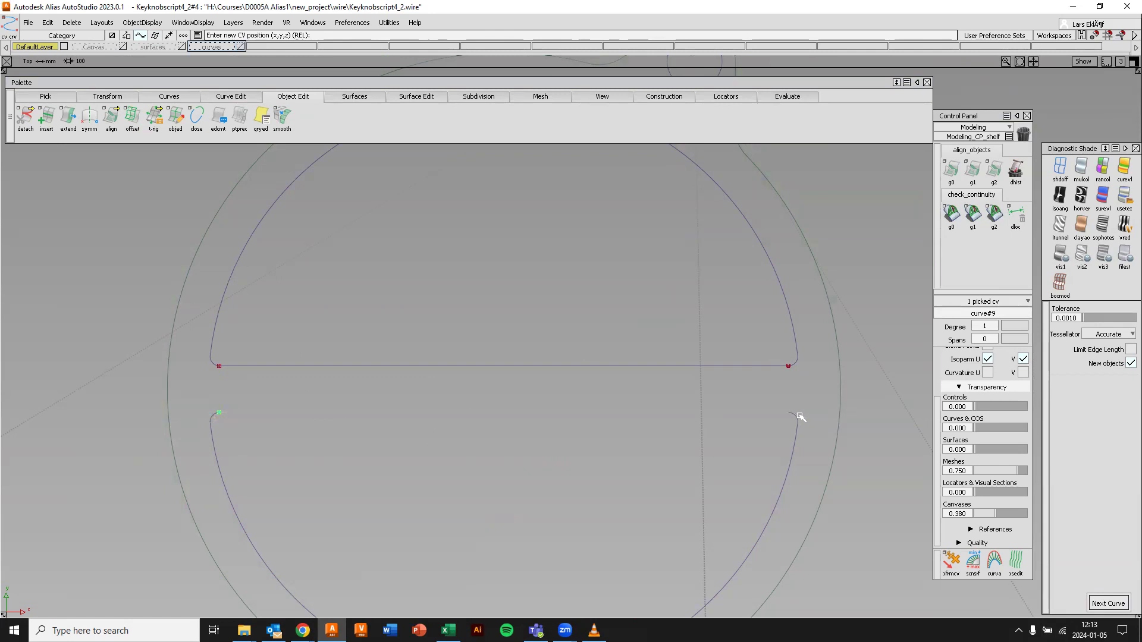
pyautogui.moveTo(797, 418); pyautogui.dragTo(788, 412)
# Turn off the CV/hull and edit point display for all curves, leaving nothing picked
pyautogui.keyDown('ctrl'); pyautogui.keyDown('shift'); pyautogui.moveTo(489, 275); pyautogui.dragTo(444, 282); pyautogui.keyUp('shift'); pyautogui.keyUp('ctrl')
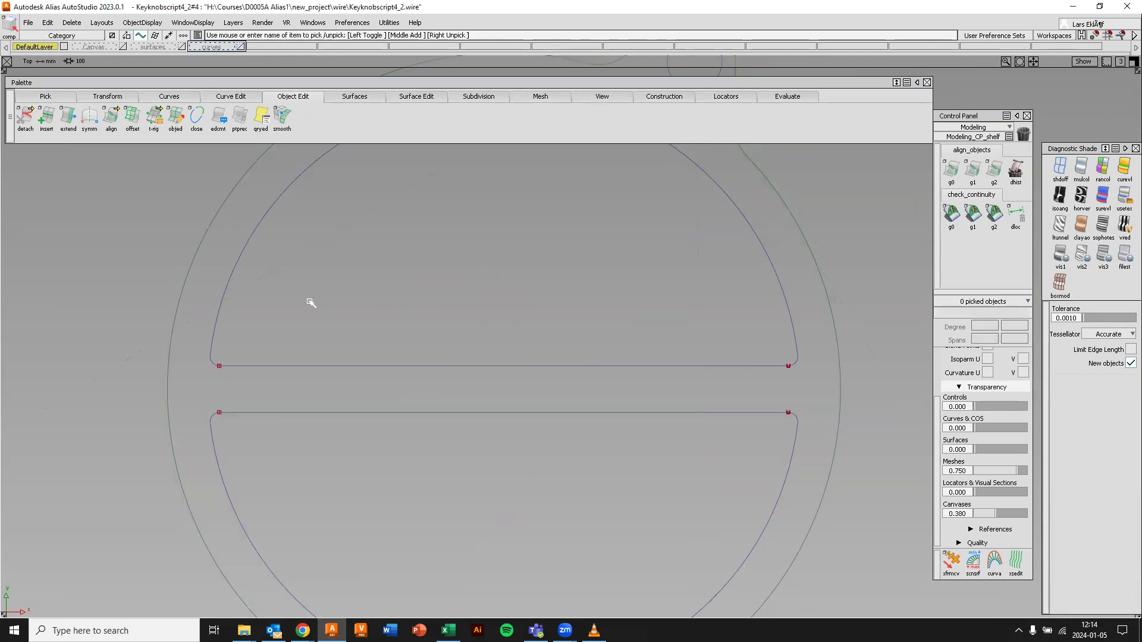
pyautogui.moveTo(105, 283); pyautogui.dragTo(843, 501)
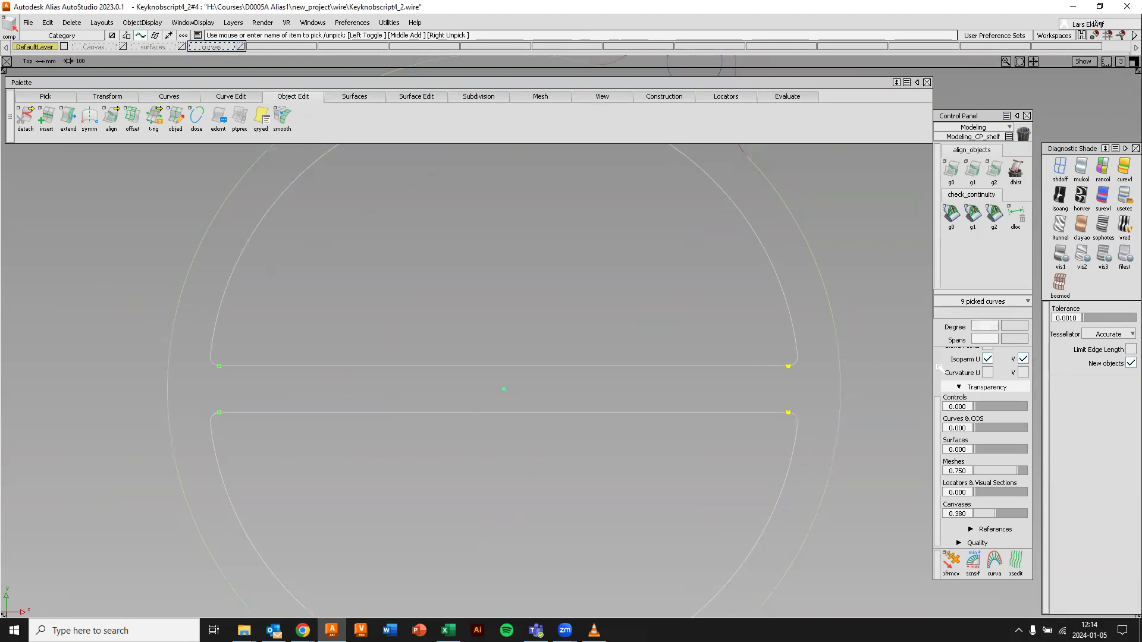
pyautogui.scroll(3, 999, 362)
pyautogui.click(988, 383)
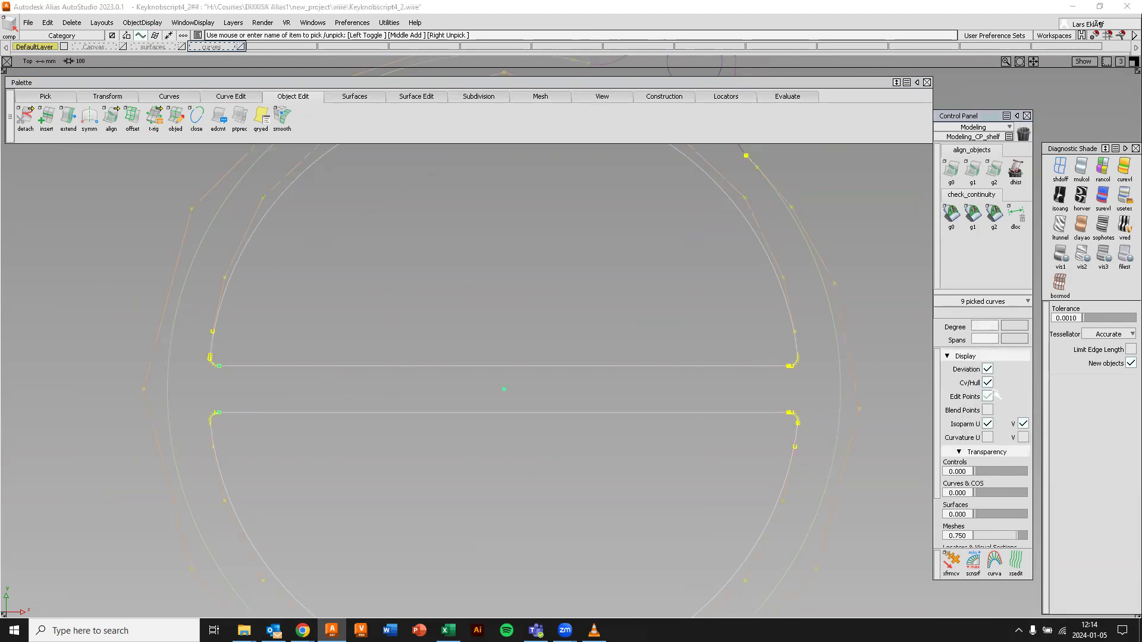
pyautogui.click(987, 396)
pyautogui.keyDown('ctrl'); pyautogui.keyDown('shift'); pyautogui.click(131, 302); pyautogui.keyUp('shift'); pyautogui.keyUp('ctrl')
pyautogui.keyDown('ctrl'); pyautogui.keyDown('shift'); pyautogui.moveTo(132, 302); pyautogui.dragTo(135, 269); pyautogui.keyUp('shift'); pyautogui.keyUp('ctrl')
# Switch to the perspective view and make the surfaces and Canvas layers visible
pyautogui.keyDown('alt'); pyautogui.keyDown('shift'); pyautogui.moveTo(405, 403); pyautogui.dragTo(369, 445, button='right'); pyautogui.keyUp('shift'); pyautogui.keyUp('alt')
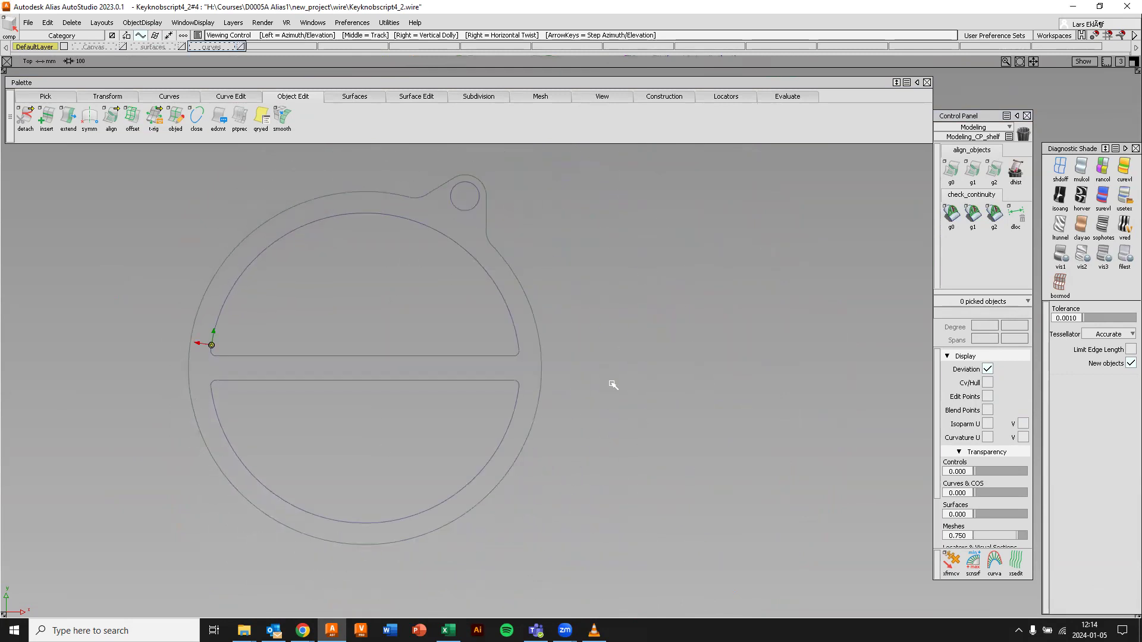
pyautogui.keyDown('alt'); pyautogui.keyDown('shift'); pyautogui.moveTo(387, 321); pyautogui.dragTo(364, 359, button='right'); pyautogui.keyUp('shift'); pyautogui.keyUp('alt')
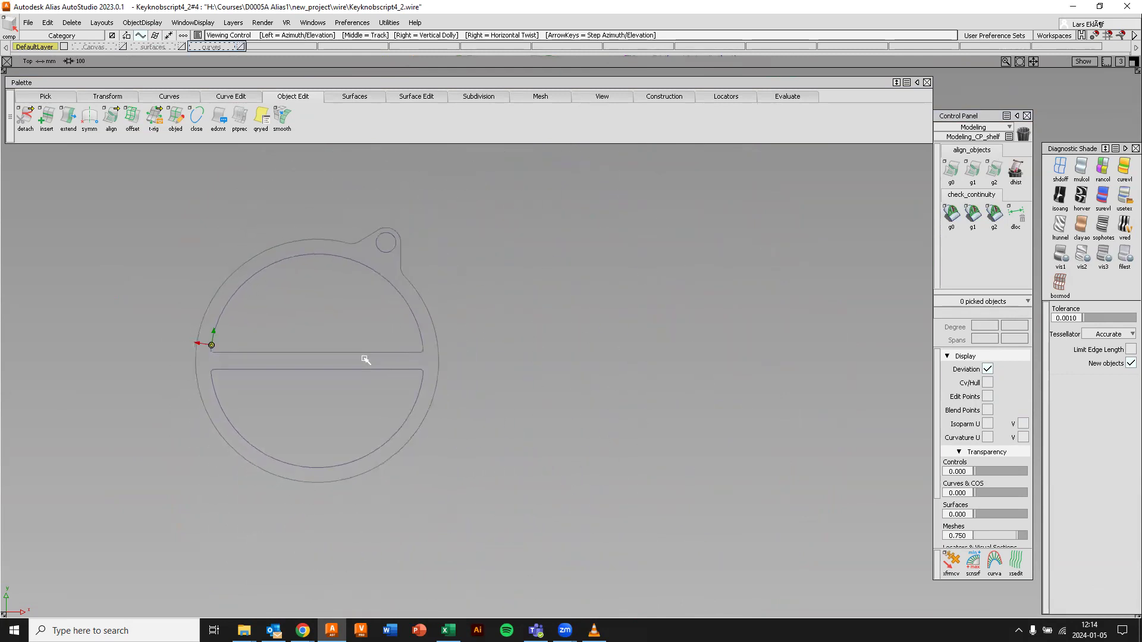
pyautogui.press('F8')
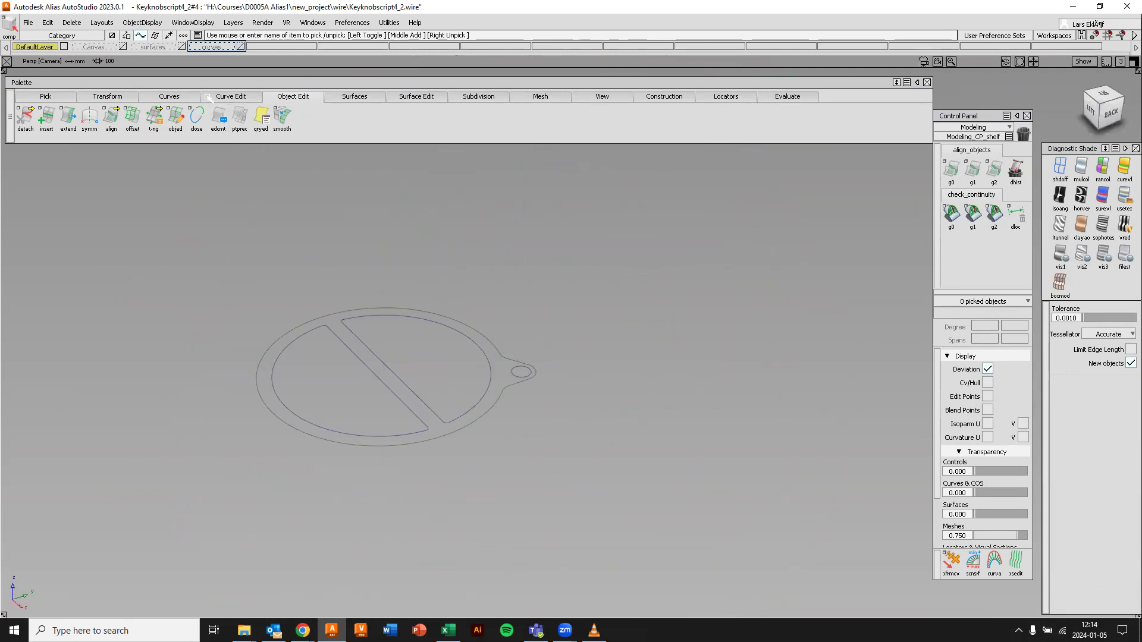
pyautogui.click(182, 47)
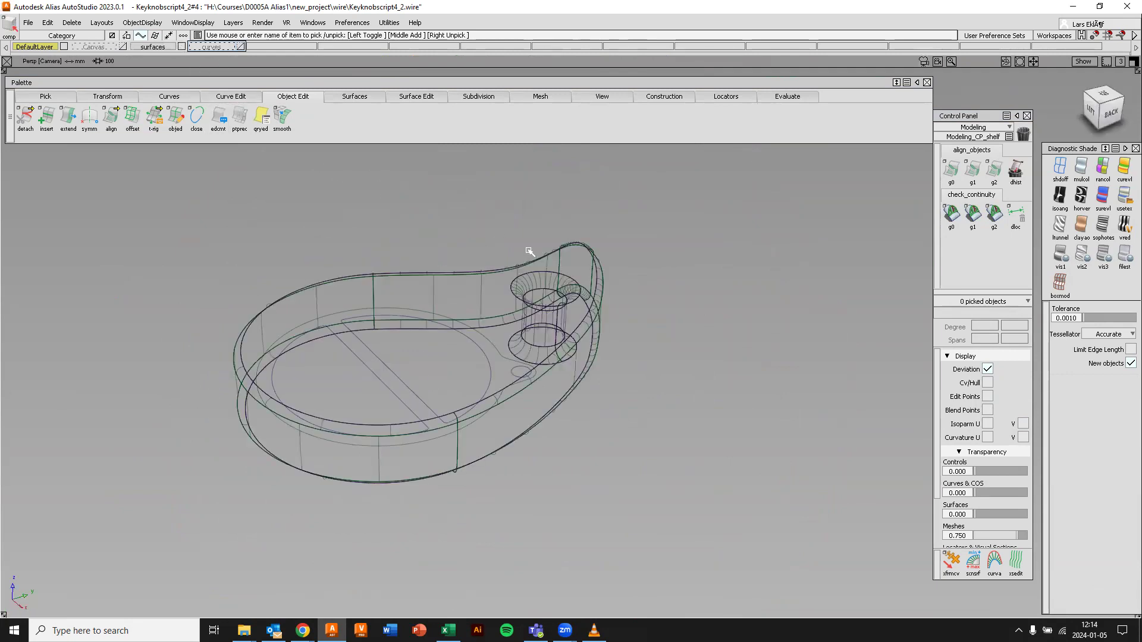
pyautogui.hotkey('shift', 'alt')
pyautogui.moveTo(546, 401)
pyautogui.keyDown('alt'); pyautogui.keyDown('shift'); pyautogui.mouseDown()
pyautogui.moveTo(548, 425)
pyautogui.moveTo(544, 404)
pyautogui.mouseUp(); pyautogui.keyUp('shift'); pyautogui.keyUp('alt')
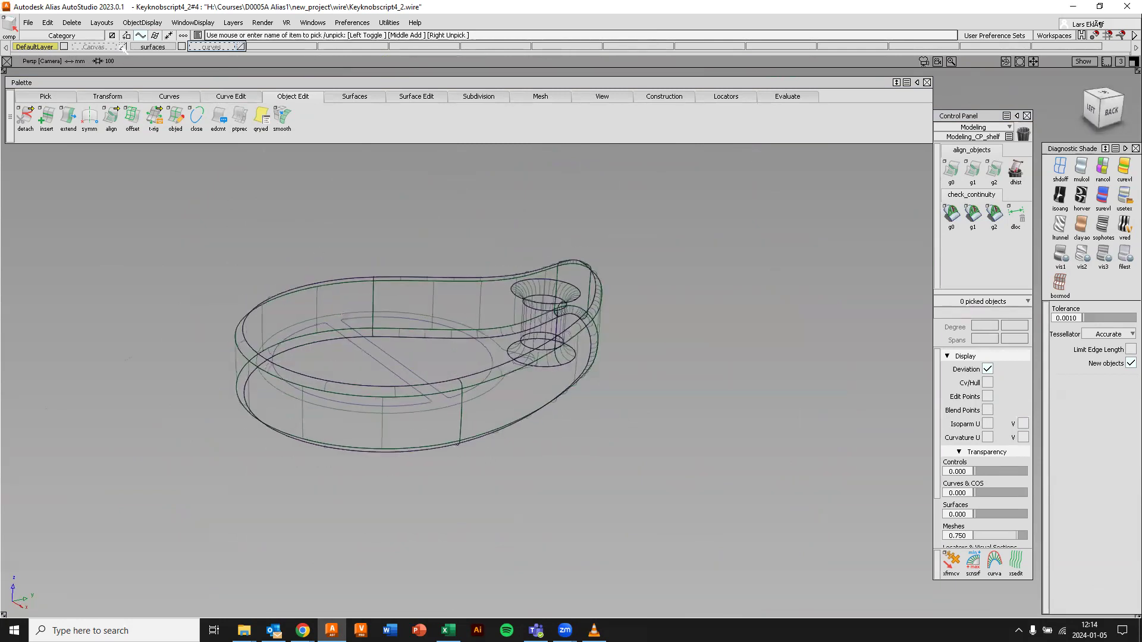
pyautogui.click(123, 47)
# Offset the key fob's top surface by a distance of 0.5, copying its curves on surface
pyautogui.keyDown('alt'); pyautogui.keyDown('shift'); pyautogui.moveTo(476, 242); pyautogui.dragTo(518, 351); pyautogui.keyUp('shift'); pyautogui.keyUp('alt')
pyautogui.keyDown('alt'); pyautogui.keyDown('shift'); pyautogui.moveTo(519, 387); pyautogui.dragTo(528, 376, button='right'); pyautogui.keyUp('shift'); pyautogui.keyUp('alt')
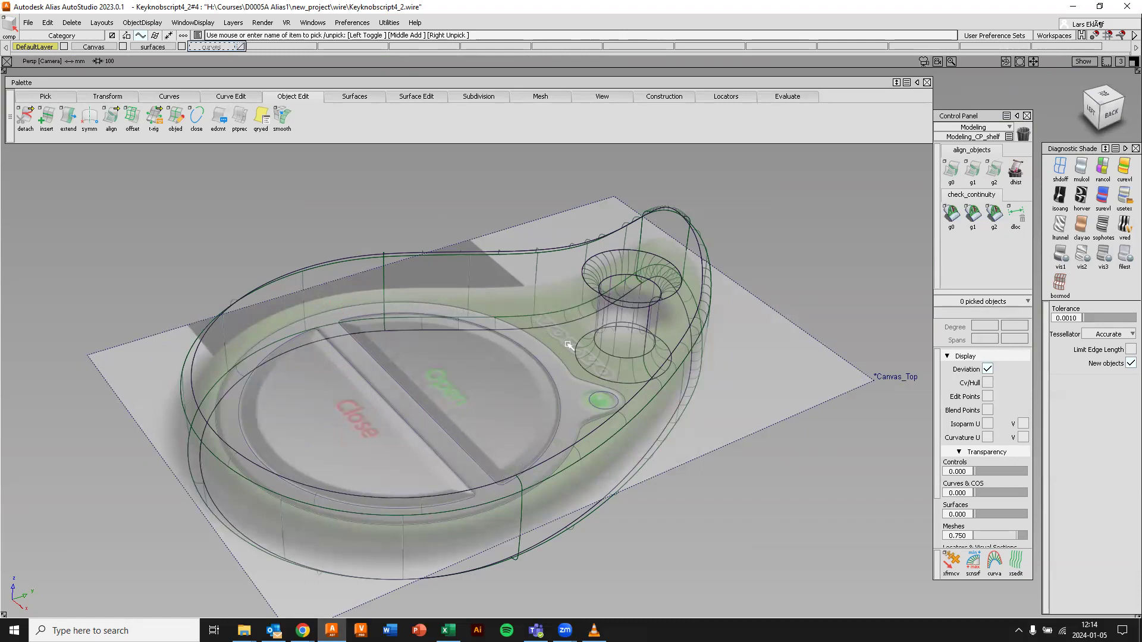
pyautogui.keyDown('alt'); pyautogui.keyDown('shift'); pyautogui.moveTo(498, 362); pyautogui.dragTo(458, 290); pyautogui.keyUp('shift'); pyautogui.keyUp('alt')
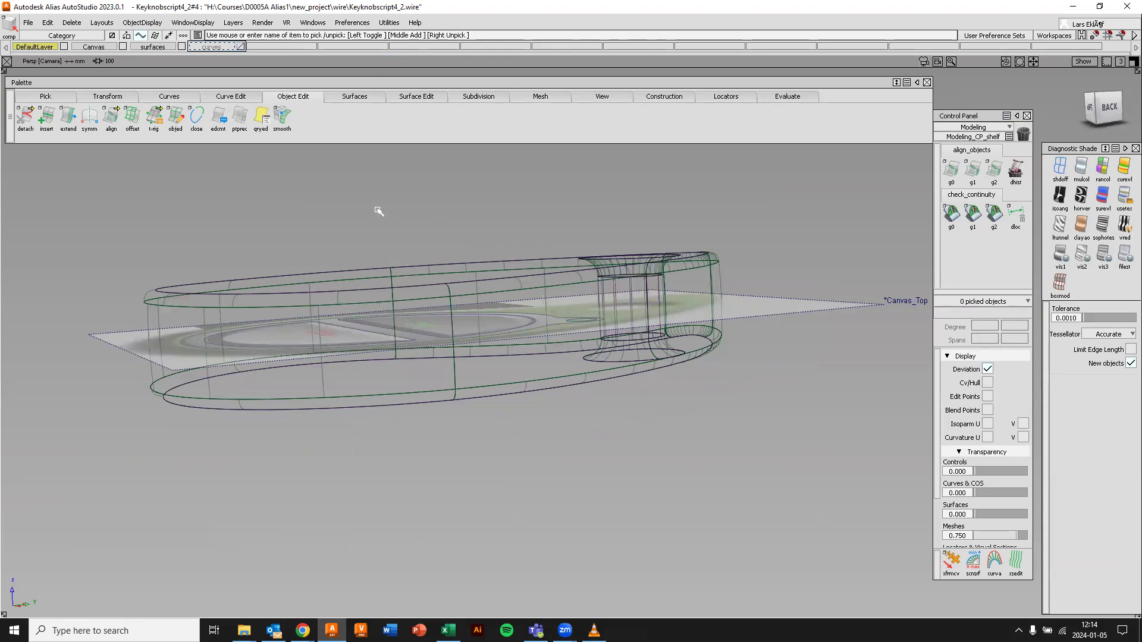
pyautogui.keyDown('alt'); pyautogui.keyDown('shift'); pyautogui.moveTo(390, 194); pyautogui.dragTo(410, 266); pyautogui.keyUp('shift'); pyautogui.keyUp('alt')
pyautogui.keyDown('alt'); pyautogui.keyDown('shift'); pyautogui.moveTo(474, 221); pyautogui.dragTo(452, 309); pyautogui.keyUp('shift'); pyautogui.keyUp('alt')
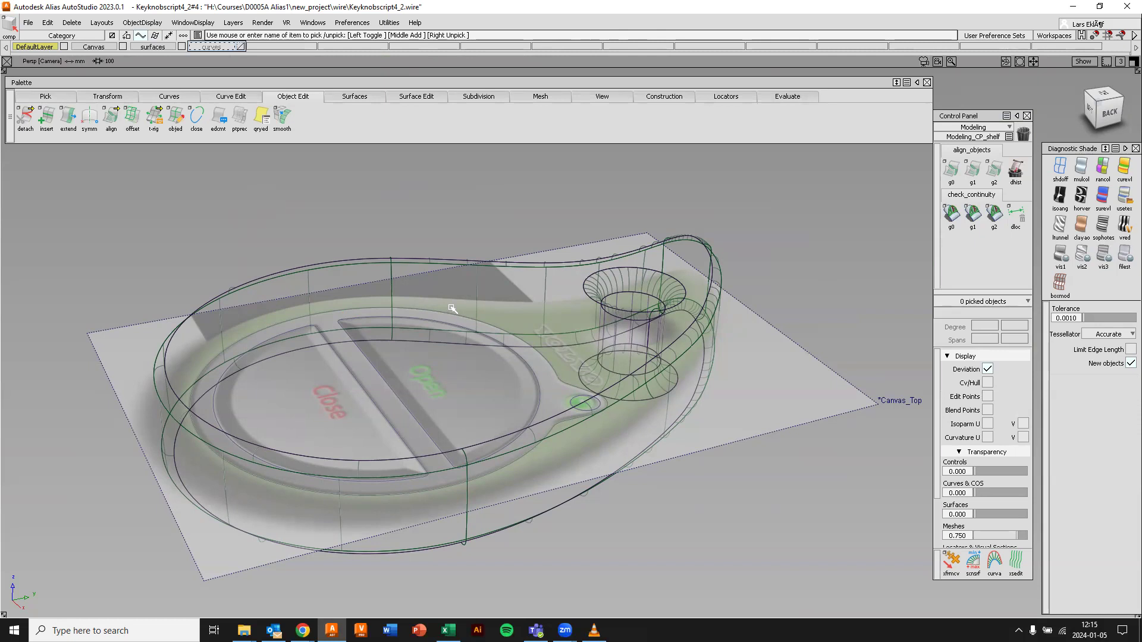
pyautogui.keyDown('ctrl'); pyautogui.keyDown('shift'); pyautogui.click(506, 182); pyautogui.keyUp('shift'); pyautogui.keyUp('ctrl')
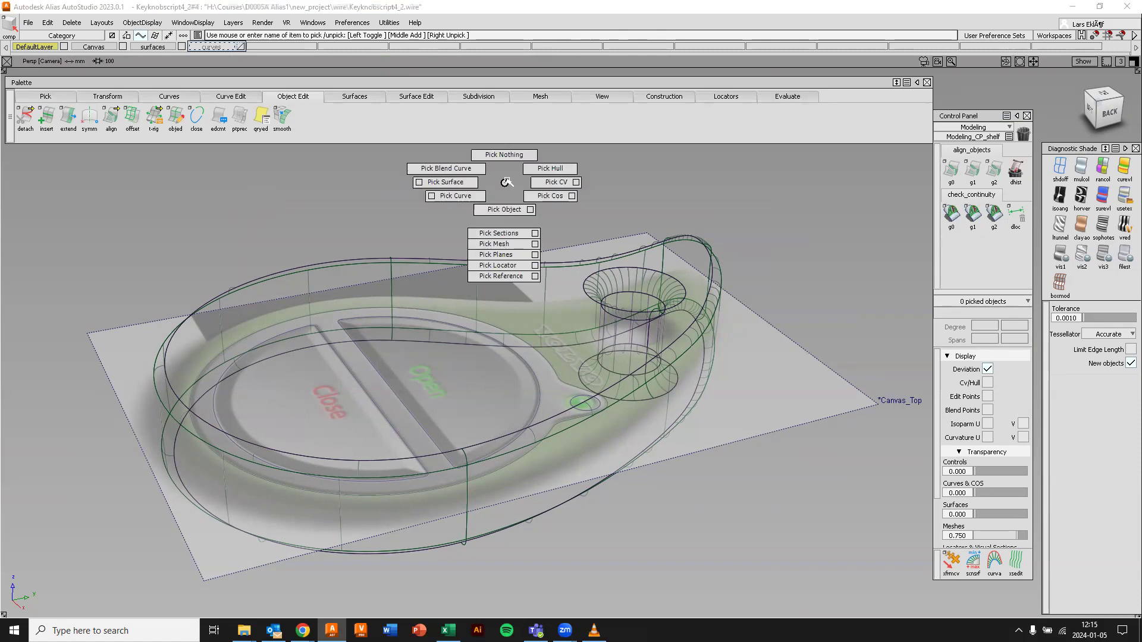
pyautogui.keyDown('ctrl'); pyautogui.keyDown('shift'); pyautogui.moveTo(506, 182); pyautogui.dragTo(462, 188); pyautogui.keyUp('shift'); pyautogui.keyUp('ctrl')
pyautogui.click(462, 351)
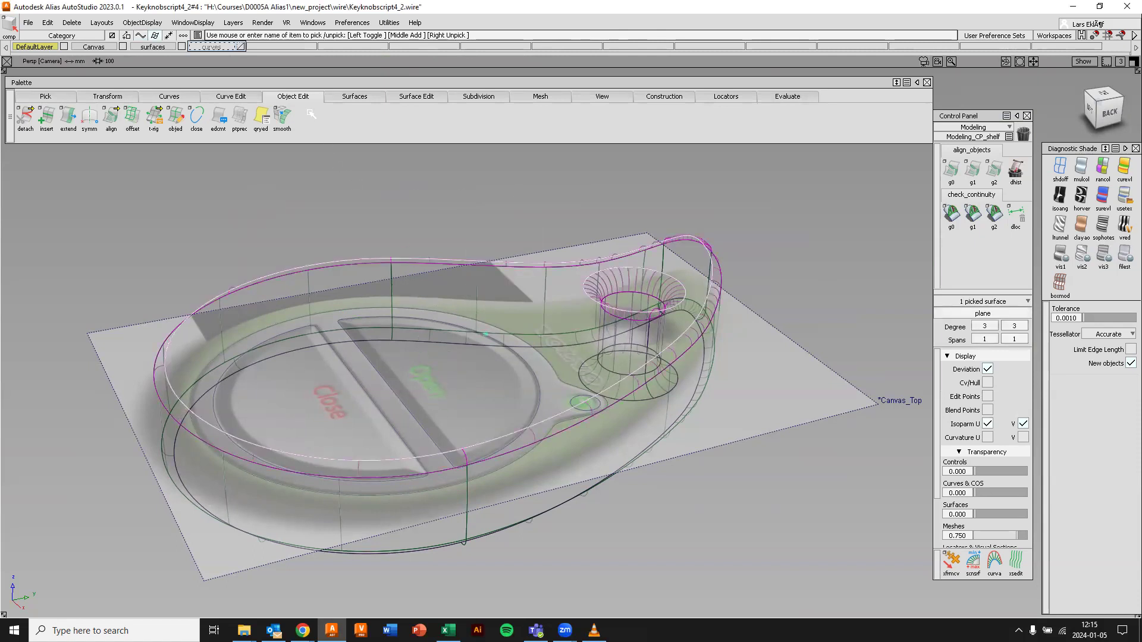
pyautogui.click(305, 97)
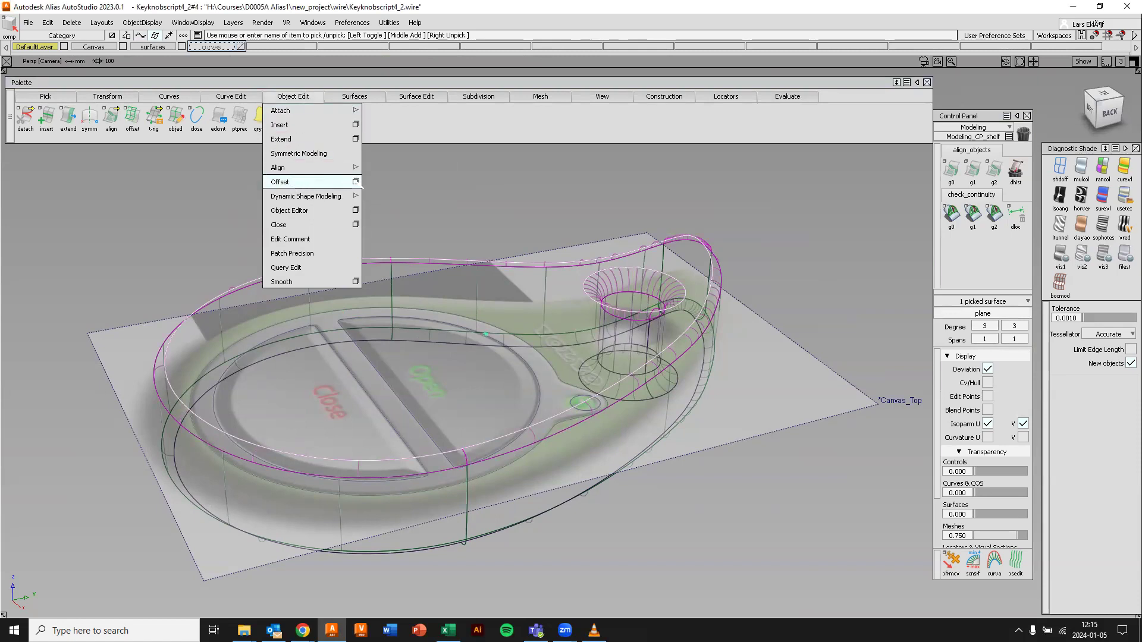
pyautogui.click(355, 181)
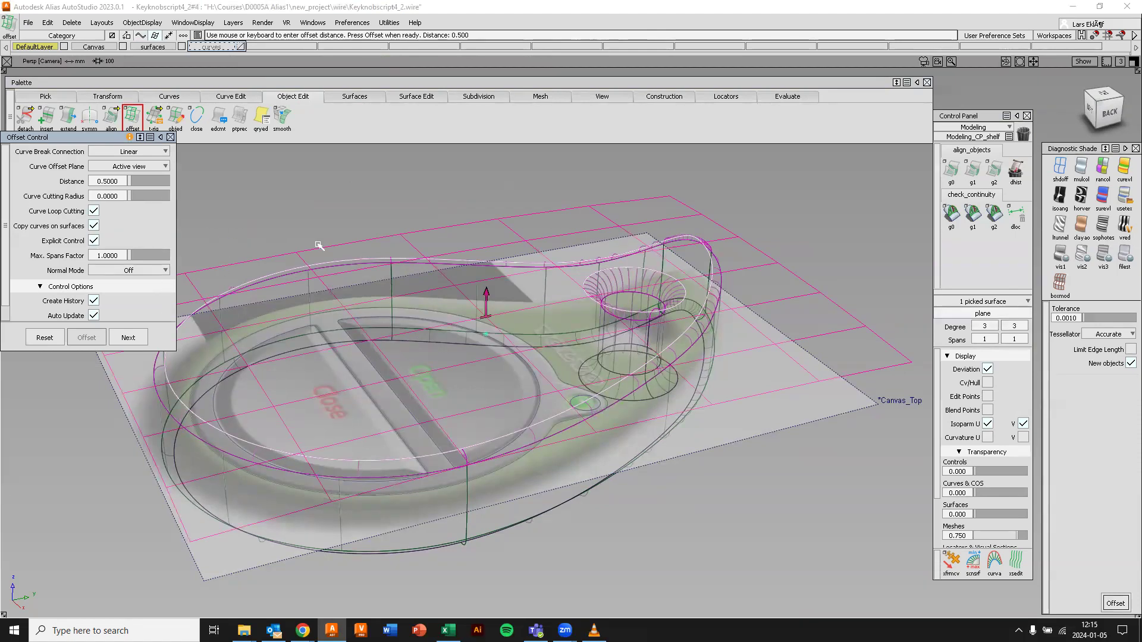
pyautogui.keyDown('alt'); pyautogui.keyDown('shift'); pyautogui.moveTo(420, 275); pyautogui.dragTo(443, 274); pyautogui.keyUp('shift'); pyautogui.keyUp('alt')
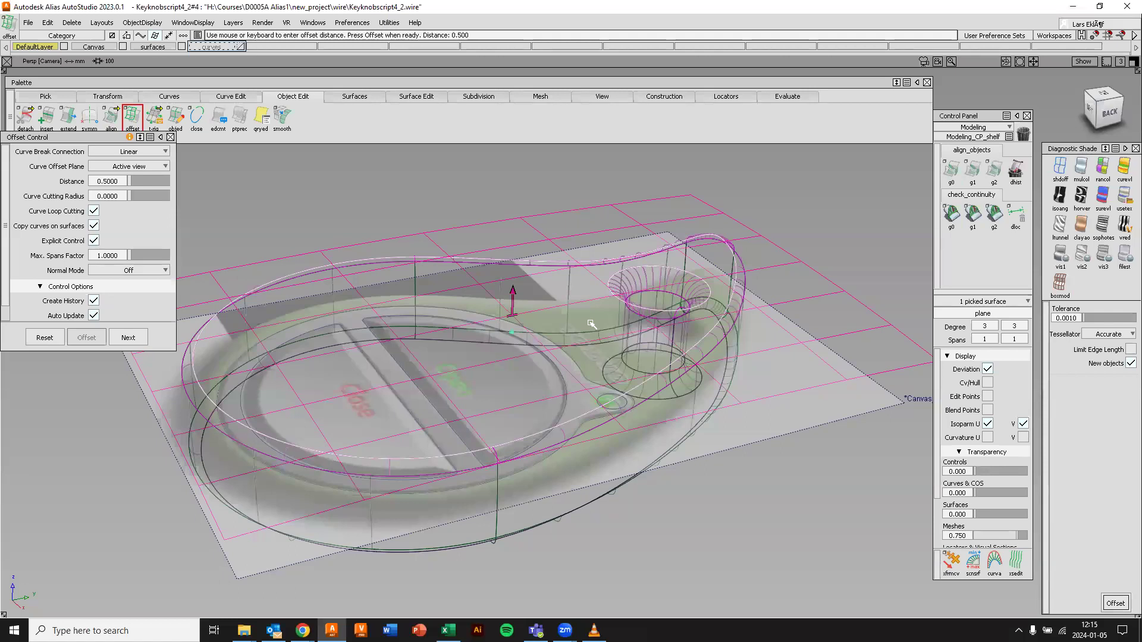
pyautogui.press('space')
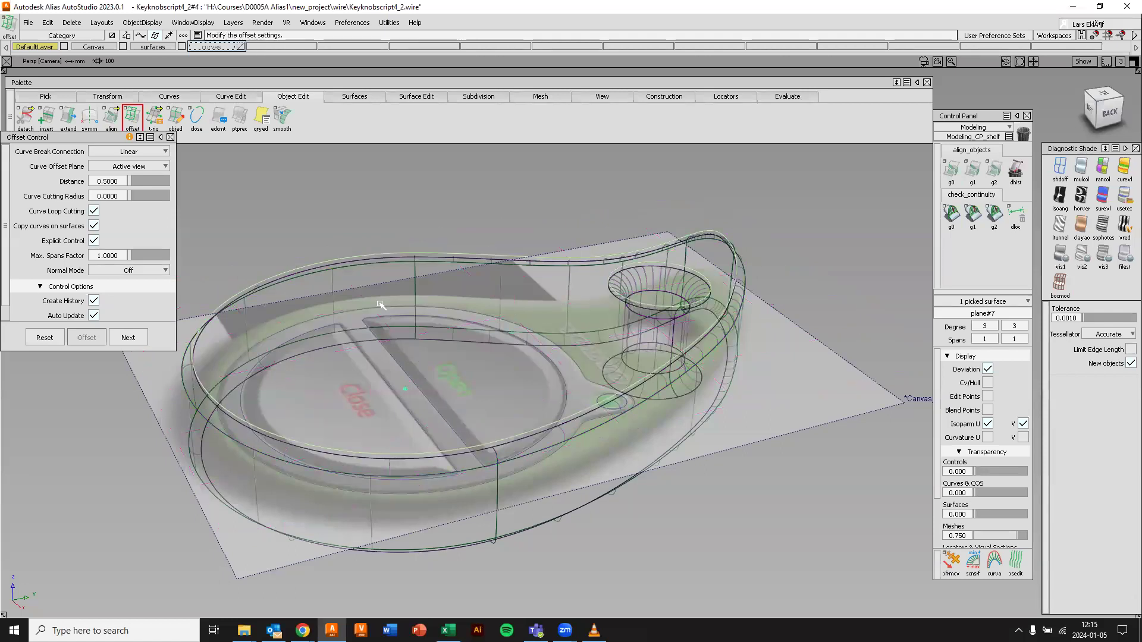
# Shade the offset surface in a random colour and compare its height with the original top surface from the side
pyautogui.moveTo(455, 394)
pyautogui.keyDown('alt'); pyautogui.keyDown('shift'); pyautogui.mouseDown()
pyautogui.moveTo(444, 395)
pyautogui.moveTo(456, 351)
pyautogui.moveTo(470, 387)
pyautogui.mouseUp(); pyautogui.keyUp('shift'); pyautogui.keyUp('alt')
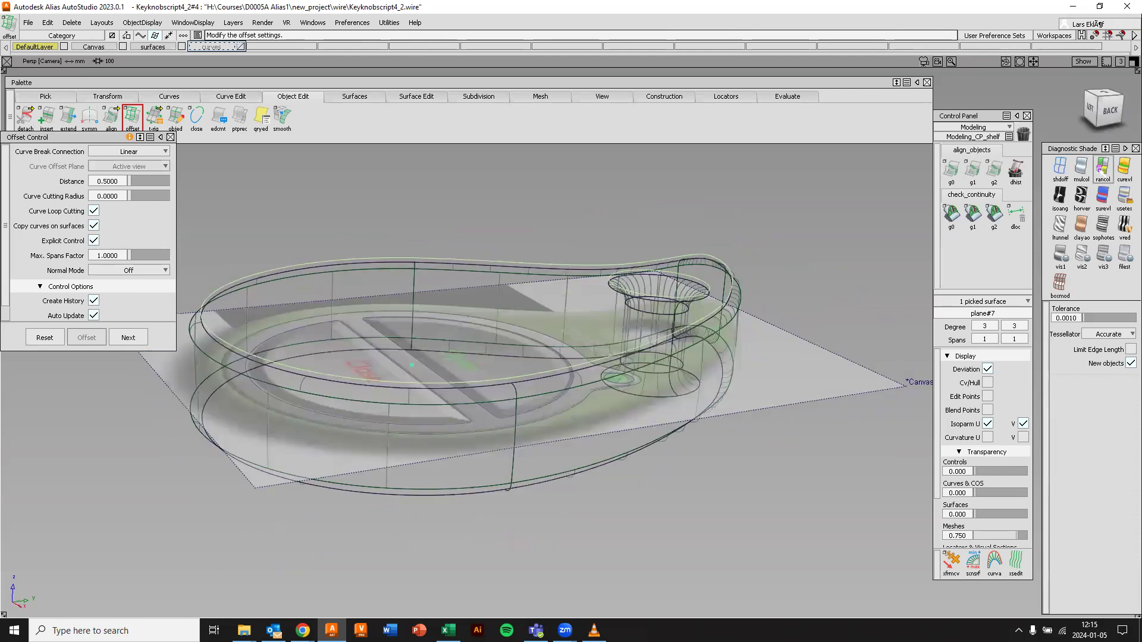
pyautogui.click(1102, 170)
pyautogui.keyDown('alt'); pyautogui.keyDown('shift'); pyautogui.moveTo(622, 369); pyautogui.dragTo(428, 320); pyautogui.keyUp('shift'); pyautogui.keyUp('alt')
pyautogui.keyDown('alt'); pyautogui.keyDown('shift'); pyautogui.moveTo(398, 309); pyautogui.dragTo(405, 280, button='right'); pyautogui.keyUp('shift'); pyautogui.keyUp('alt')
pyautogui.keyDown('alt'); pyautogui.keyDown('shift'); pyautogui.moveTo(405, 280); pyautogui.dragTo(508, 298, button='middle'); pyautogui.keyUp('shift'); pyautogui.keyUp('alt')
pyautogui.moveTo(508, 298)
pyautogui.keyDown('alt'); pyautogui.keyDown('shift'); pyautogui.mouseDown()
pyautogui.moveTo(489, 297)
pyautogui.moveTo(491, 287)
pyautogui.moveTo(491, 296)
pyautogui.mouseUp(); pyautogui.keyUp('shift'); pyautogui.keyUp('alt')
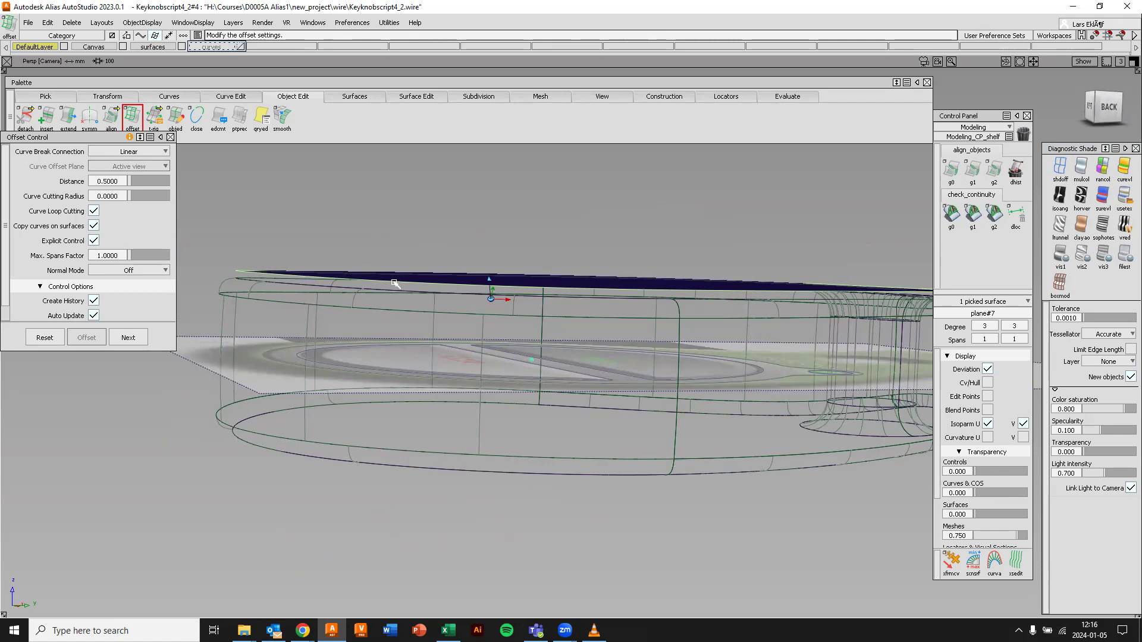
pyautogui.keyDown('alt'); pyautogui.keyDown('shift'); pyautogui.moveTo(531, 266); pyautogui.dragTo(437, 285); pyautogui.keyUp('shift'); pyautogui.keyUp('alt')
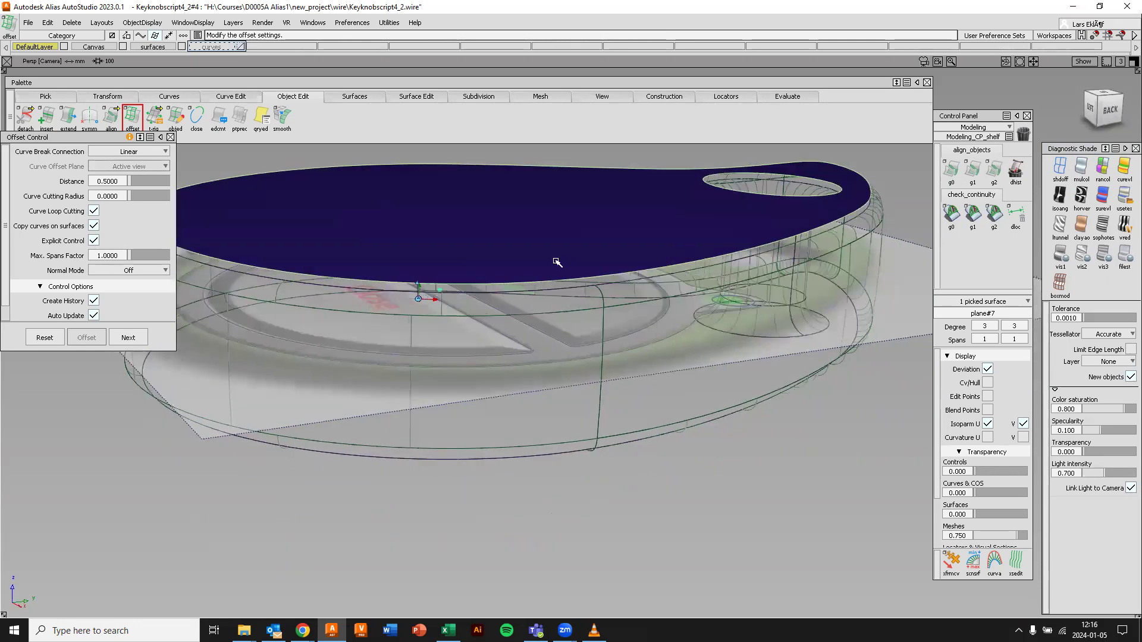
# Remove the offset surface's shading and reshade it in another random colour
pyautogui.click(1060, 169)
pyautogui.moveTo(673, 232)
pyautogui.keyDown('alt'); pyautogui.keyDown('shift'); pyautogui.mouseDown()
pyautogui.moveTo(482, 260)
pyautogui.moveTo(476, 294)
pyautogui.mouseUp(); pyautogui.keyUp('shift'); pyautogui.keyUp('alt')
pyautogui.keyDown('alt'); pyautogui.keyDown('shift'); pyautogui.moveTo(512, 256); pyautogui.dragTo(515, 291, button='right'); pyautogui.keyUp('shift'); pyautogui.keyUp('alt')
pyautogui.keyDown('alt'); pyautogui.keyDown('shift'); pyautogui.moveTo(577, 234); pyautogui.dragTo(601, 358, button='middle'); pyautogui.keyUp('shift'); pyautogui.keyUp('alt')
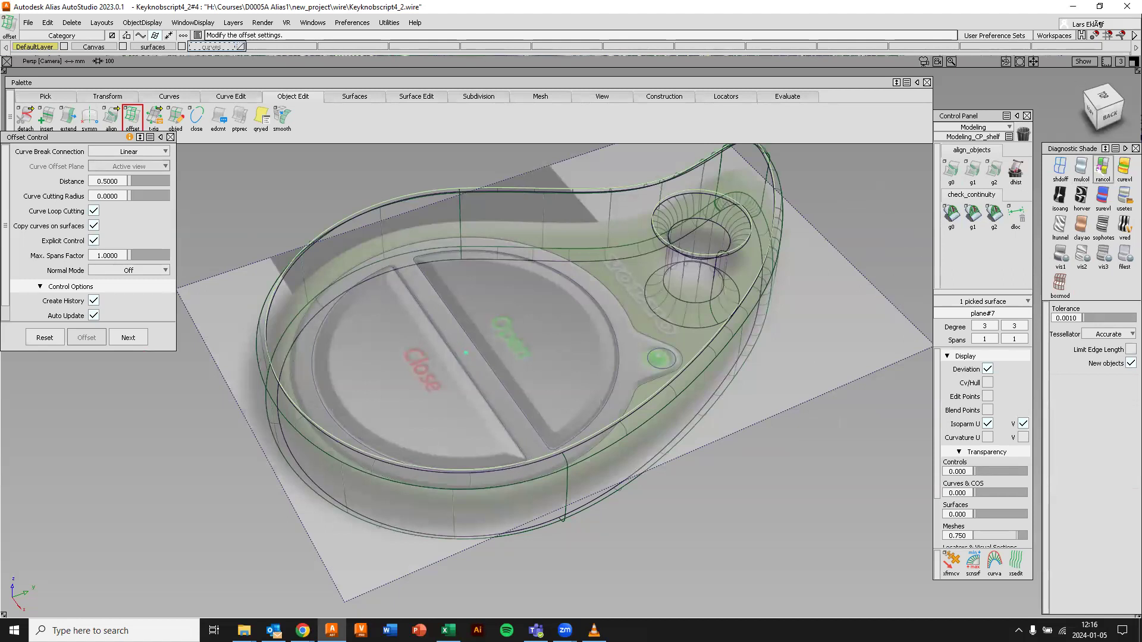
pyautogui.click(1103, 169)
pyautogui.moveTo(616, 354)
pyautogui.keyDown('alt'); pyautogui.keyDown('shift'); pyautogui.mouseDown()
pyautogui.moveTo(547, 304)
pyautogui.moveTo(574, 295)
pyautogui.moveTo(594, 224)
pyautogui.moveTo(600, 286)
pyautogui.moveTo(587, 318)
pyautogui.moveTo(429, 284)
pyautogui.mouseUp(); pyautogui.keyUp('shift'); pyautogui.keyUp('alt')
pyautogui.keyDown('alt'); pyautogui.keyDown('shift'); pyautogui.moveTo(743, 281); pyautogui.dragTo(474, 306); pyautogui.keyUp('shift'); pyautogui.keyUp('alt')
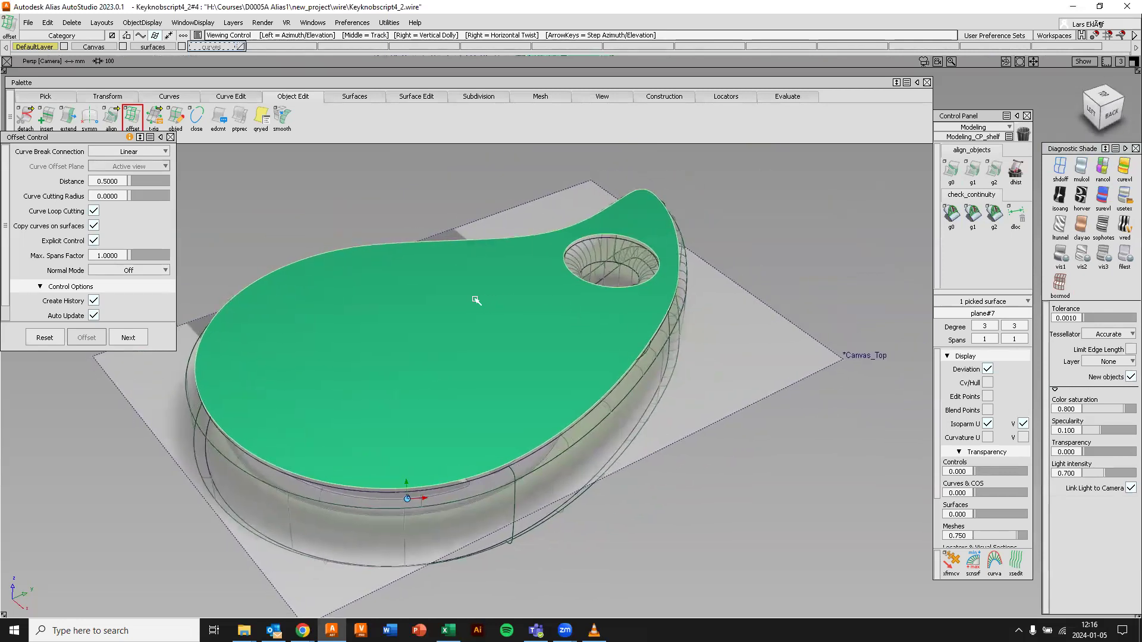
# Untrim the offset surface through all trim stages without deleting its curves on surface
pyautogui.keyDown('ctrl'); pyautogui.keyDown('shift'); pyautogui.moveTo(815, 221); pyautogui.dragTo(755, 205); pyautogui.keyUp('shift'); pyautogui.keyUp('ctrl')
pyautogui.click(652, 211)
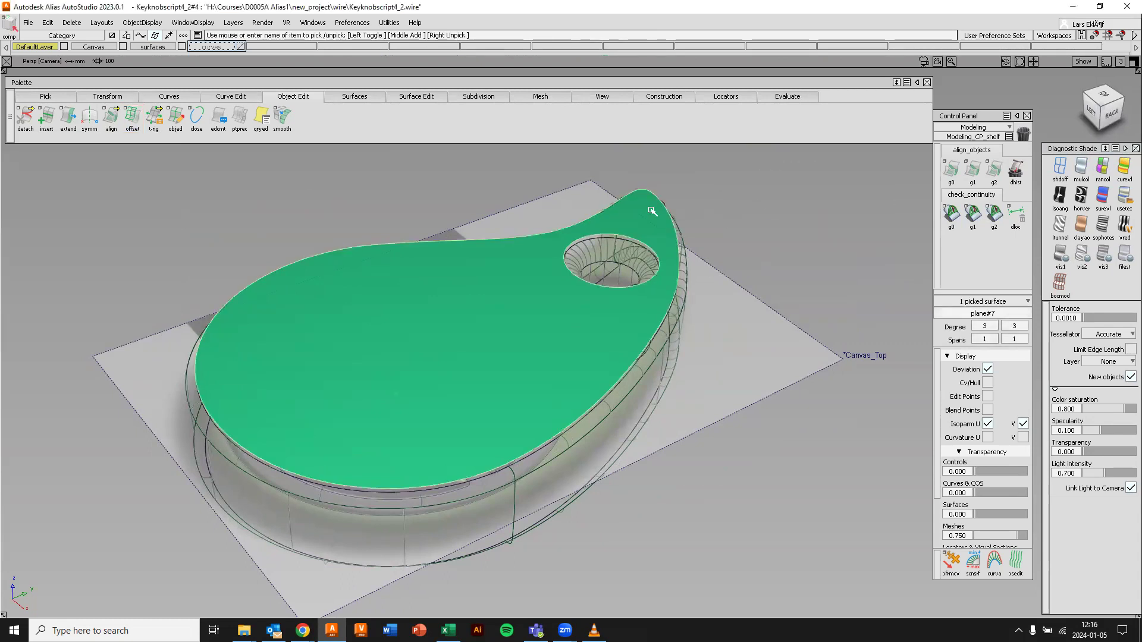
pyautogui.keyDown('ctrl'); pyautogui.keyDown('shift'); pyautogui.moveTo(786, 199); pyautogui.dragTo(821, 284, button='middle'); pyautogui.keyUp('shift'); pyautogui.keyUp('ctrl')
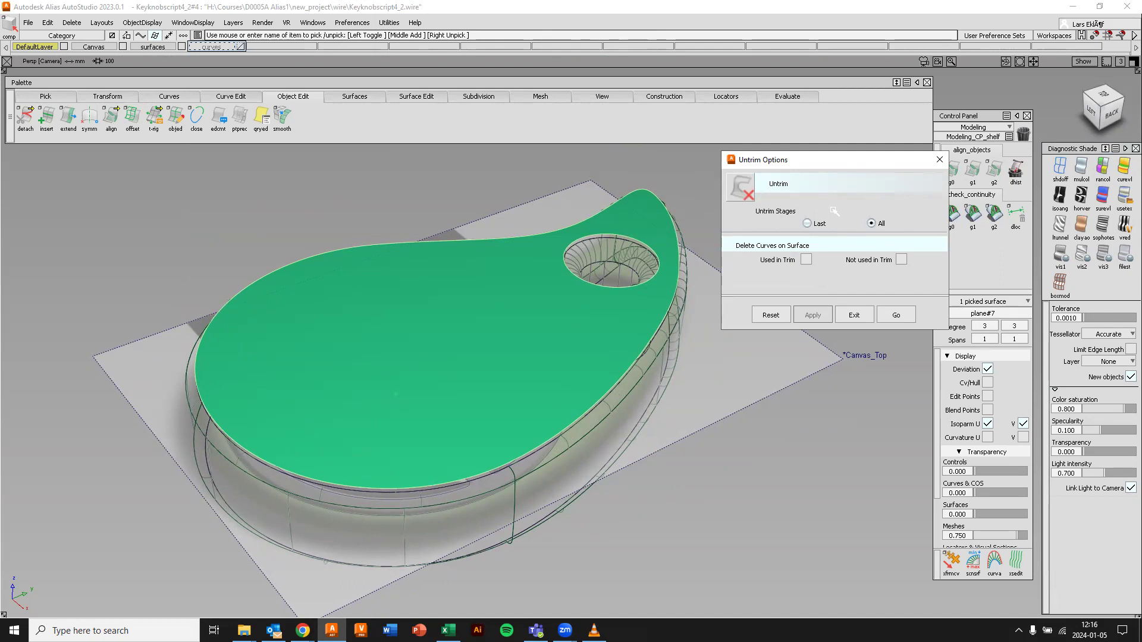
pyautogui.click(898, 315)
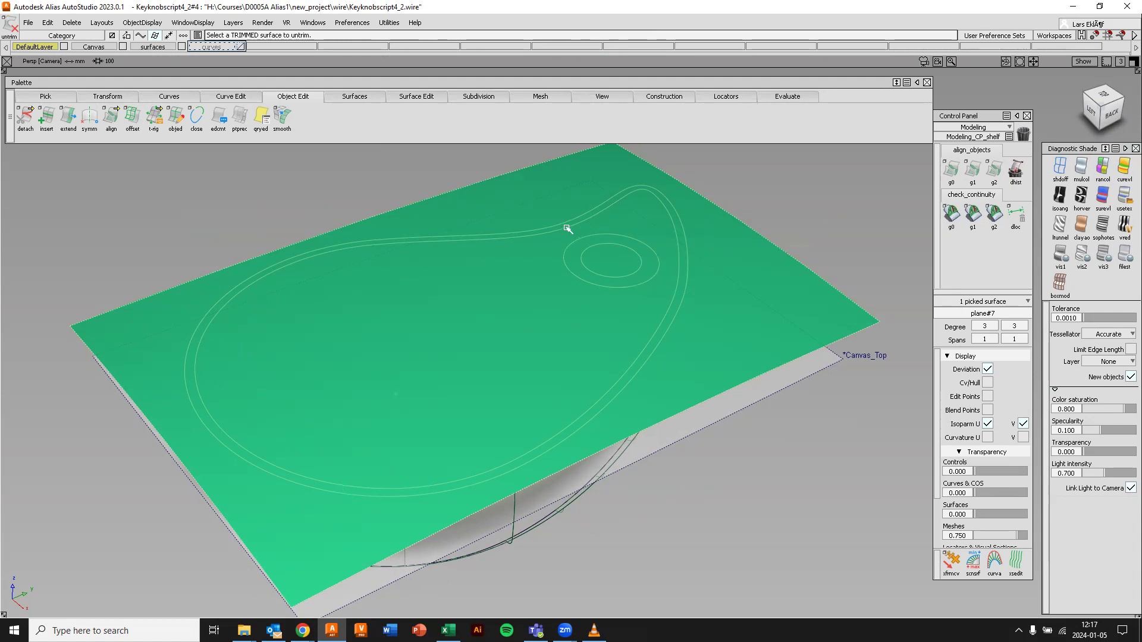
# Delete all curves on surface from the untrimmed offset surface
pyautogui.keyDown('ctrl'); pyautogui.keyDown('shift'); pyautogui.moveTo(860, 197); pyautogui.dragTo(876, 227); pyautogui.keyUp('shift'); pyautogui.keyUp('ctrl')
pyautogui.keyDown('alt'); pyautogui.keyDown('shift'); pyautogui.moveTo(778, 255); pyautogui.dragTo(362, 304, button='right'); pyautogui.keyUp('shift'); pyautogui.keyUp('alt')
pyautogui.moveTo(114, 202); pyautogui.dragTo(813, 596)
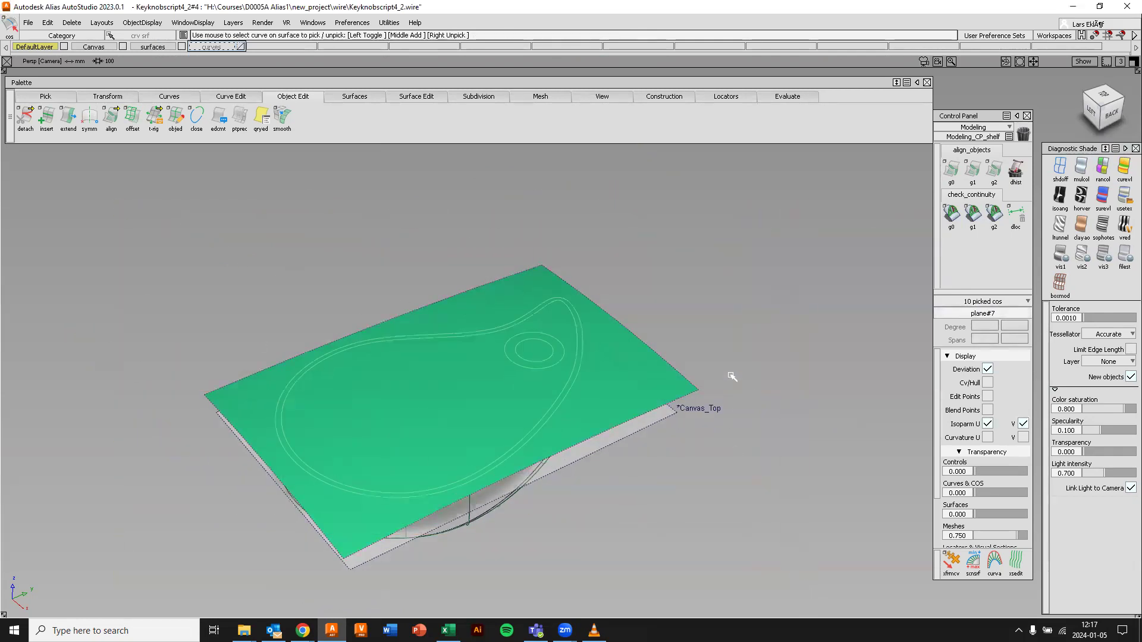
pyautogui.press('Delete')
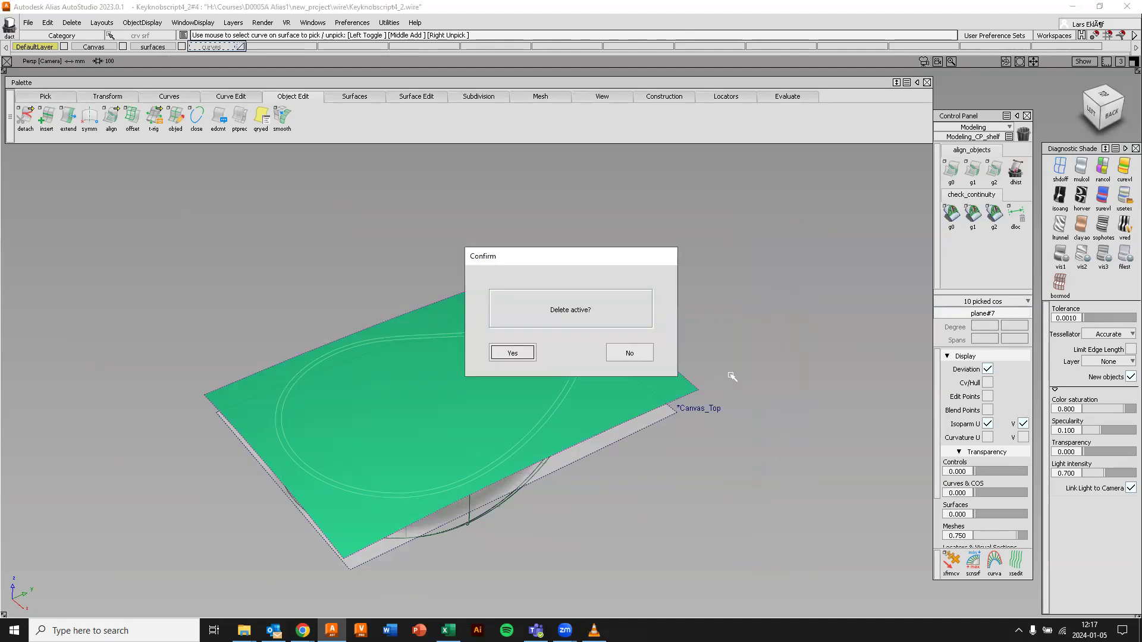
pyautogui.press('Return')
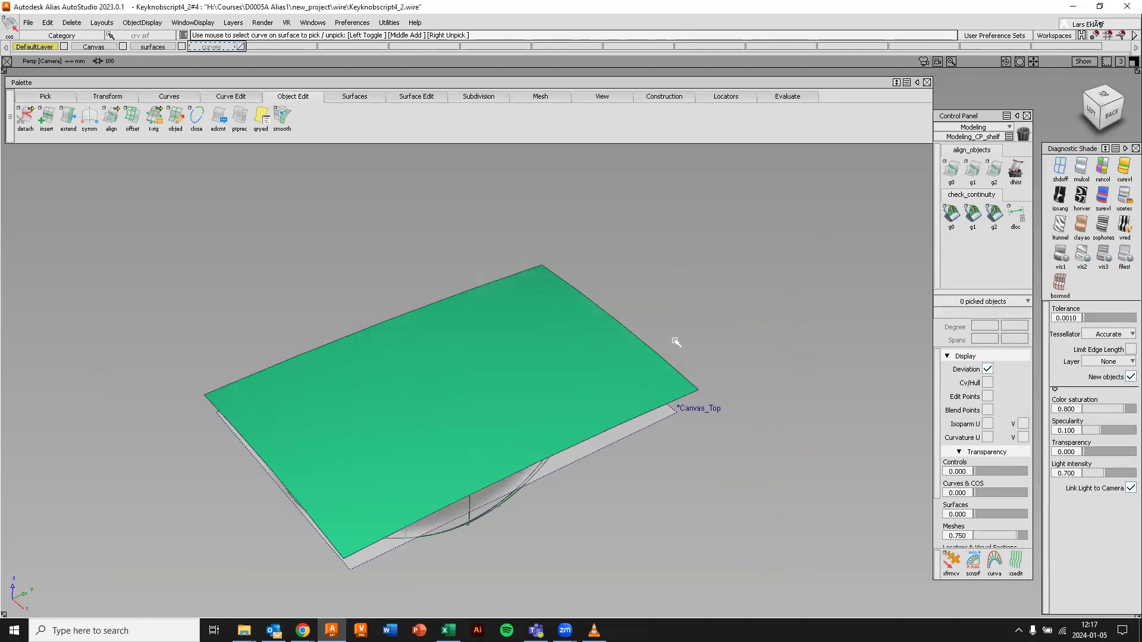
# Turn off the diagnostic shading and hide the Canvas layer
pyautogui.keyDown('alt'); pyautogui.keyDown('shift'); pyautogui.moveTo(483, 366); pyautogui.dragTo(502, 353, button='middle'); pyautogui.keyUp('shift'); pyautogui.keyUp('alt')
pyautogui.keyDown('alt'); pyautogui.keyDown('shift'); pyautogui.moveTo(502, 353); pyautogui.dragTo(434, 269); pyautogui.keyUp('shift'); pyautogui.keyUp('alt')
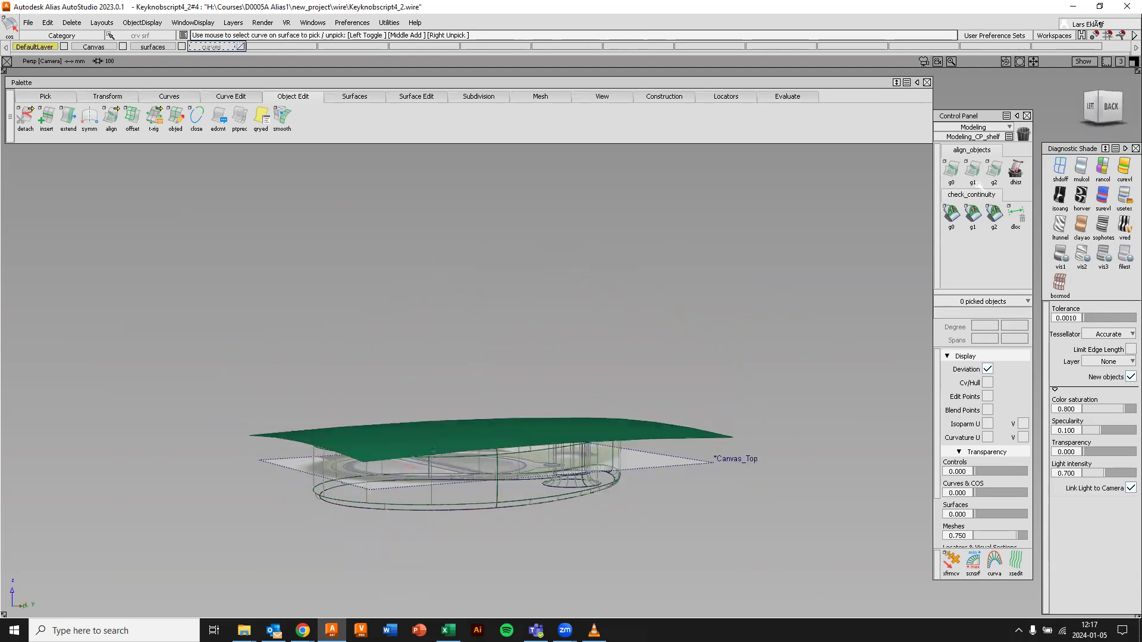
pyautogui.click(1060, 168)
pyautogui.keyDown('alt'); pyautogui.keyDown('shift'); pyautogui.moveTo(454, 293); pyautogui.dragTo(469, 394); pyautogui.keyUp('shift'); pyautogui.keyUp('alt')
pyautogui.keyDown('alt'); pyautogui.keyDown('shift'); pyautogui.moveTo(476, 367); pyautogui.dragTo(476, 361, button='right'); pyautogui.keyUp('shift'); pyautogui.keyUp('alt')
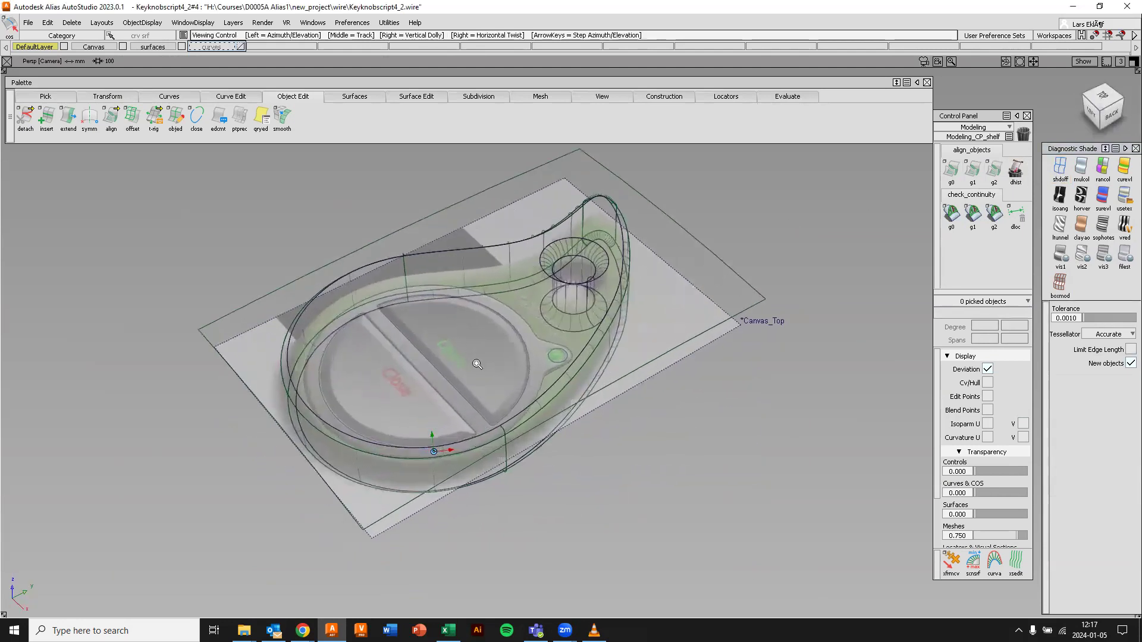
pyautogui.click(123, 46)
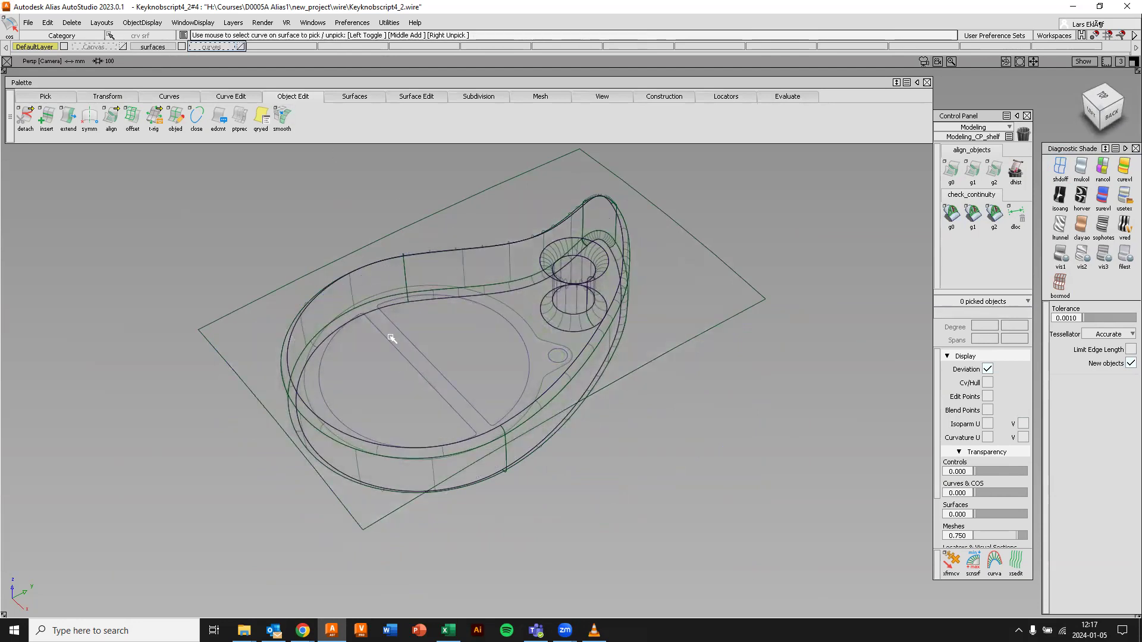
# Set up a curves-on-surface projection along Z with only the untrimmed offset surface as the target
pyautogui.keyDown('alt'); pyautogui.keyDown('shift'); pyautogui.moveTo(482, 367); pyautogui.dragTo(709, 366); pyautogui.keyUp('shift'); pyautogui.keyUp('alt')
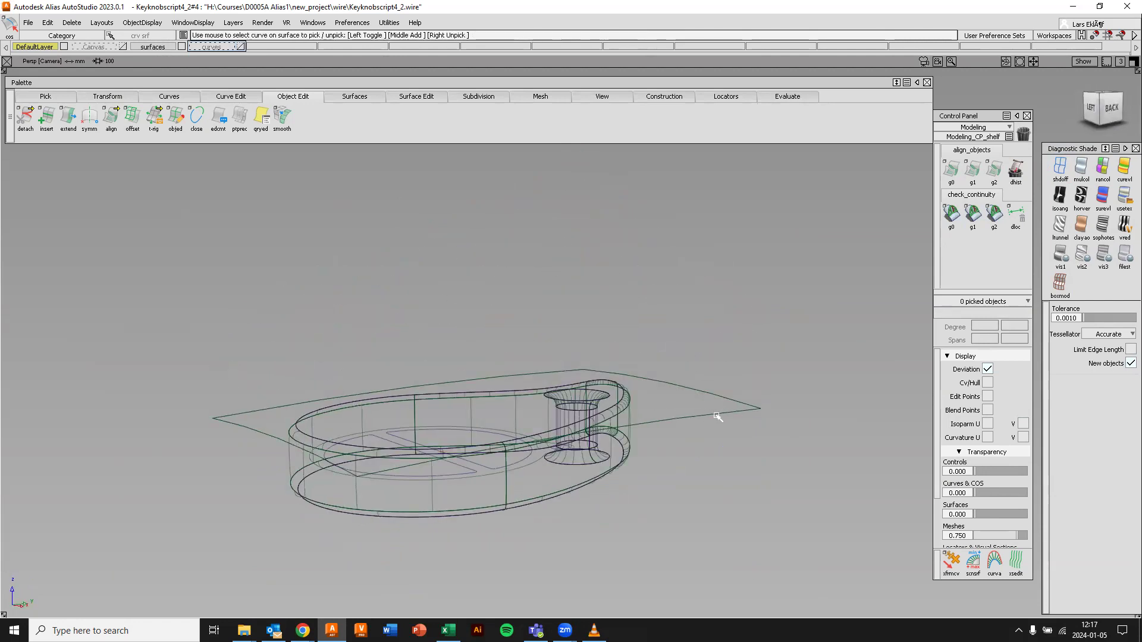
pyautogui.keyDown('alt'); pyautogui.keyDown('shift'); pyautogui.moveTo(559, 307); pyautogui.dragTo(689, 341); pyautogui.keyUp('shift'); pyautogui.keyUp('alt')
pyautogui.keyDown('ctrl'); pyautogui.keyDown('shift'); pyautogui.moveTo(692, 335); pyautogui.dragTo(683, 404, button='right'); pyautogui.keyUp('shift'); pyautogui.keyUp('ctrl')
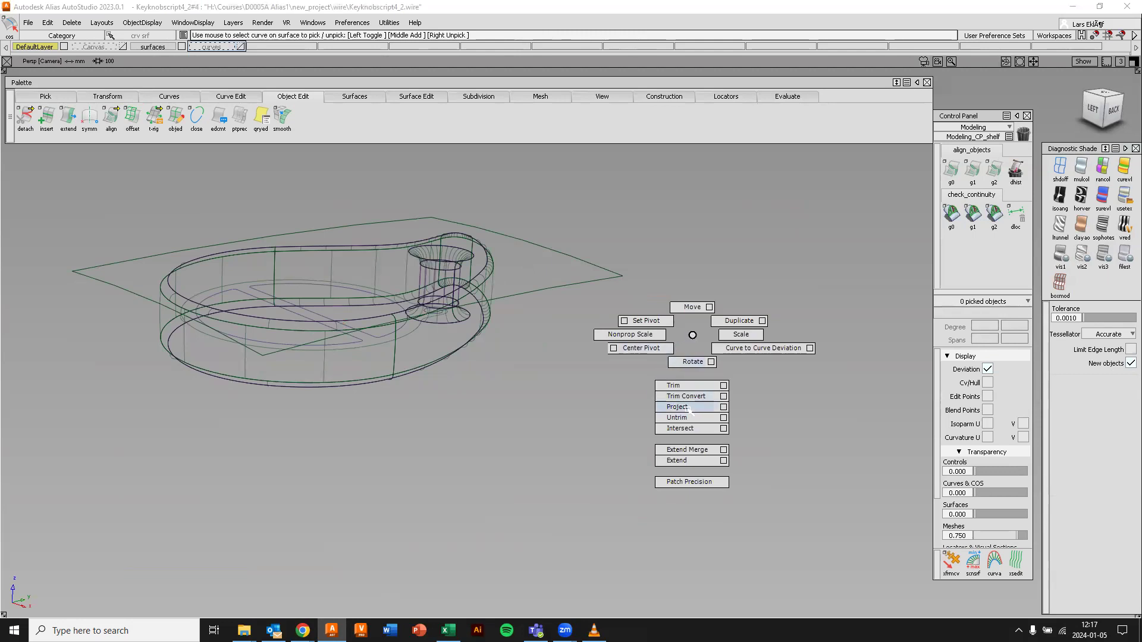
pyautogui.keyDown('ctrl'); pyautogui.keyDown('shift'); pyautogui.moveTo(688, 409); pyautogui.dragTo(723, 408, button='right'); pyautogui.keyUp('shift'); pyautogui.keyUp('ctrl')
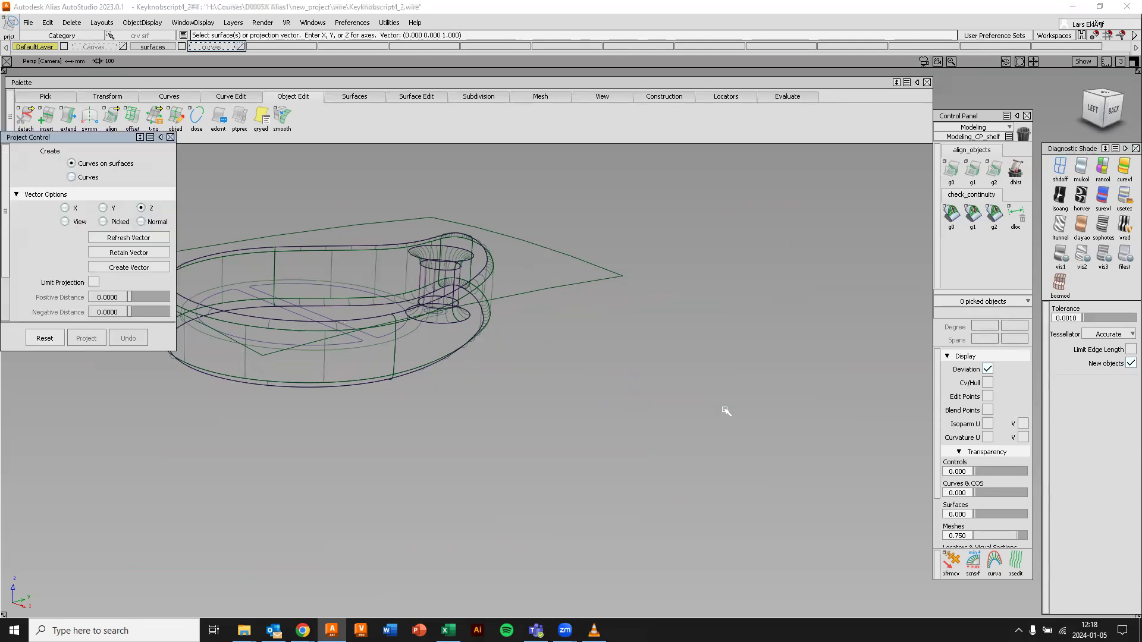
pyautogui.keyDown('alt'); pyautogui.keyDown('shift'); pyautogui.moveTo(619, 374); pyautogui.dragTo(677, 336, button='middle'); pyautogui.keyUp('shift'); pyautogui.keyUp('alt')
pyautogui.keyDown('alt'); pyautogui.keyDown('shift'); pyautogui.moveTo(677, 336); pyautogui.dragTo(576, 380); pyautogui.keyUp('shift'); pyautogui.keyUp('alt')
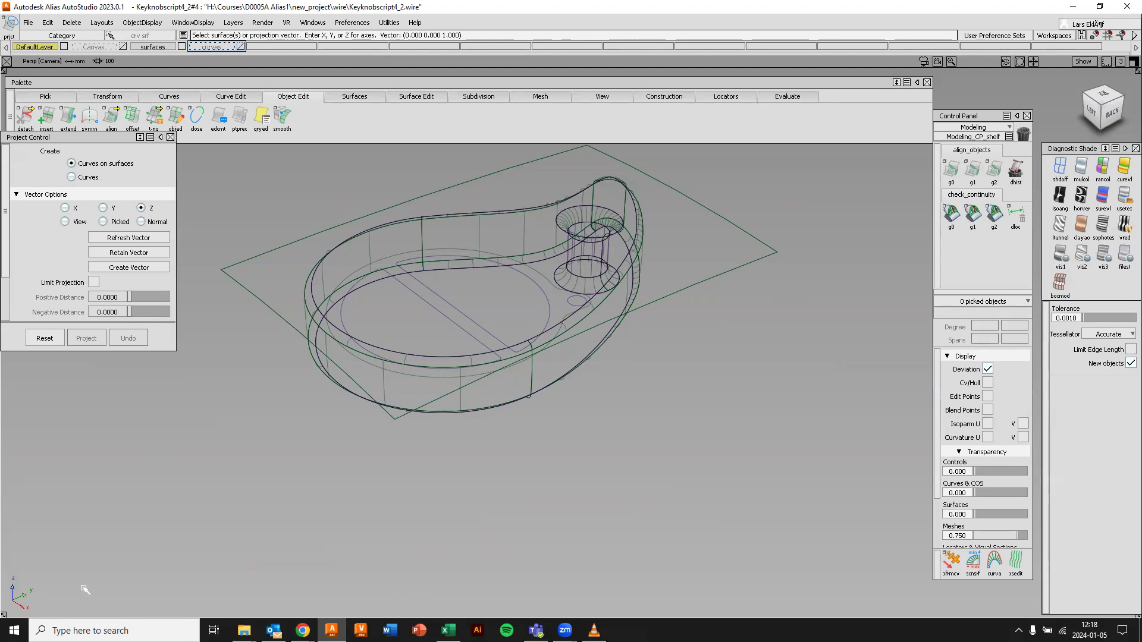
pyautogui.moveTo(297, 372); pyautogui.dragTo(365, 382)
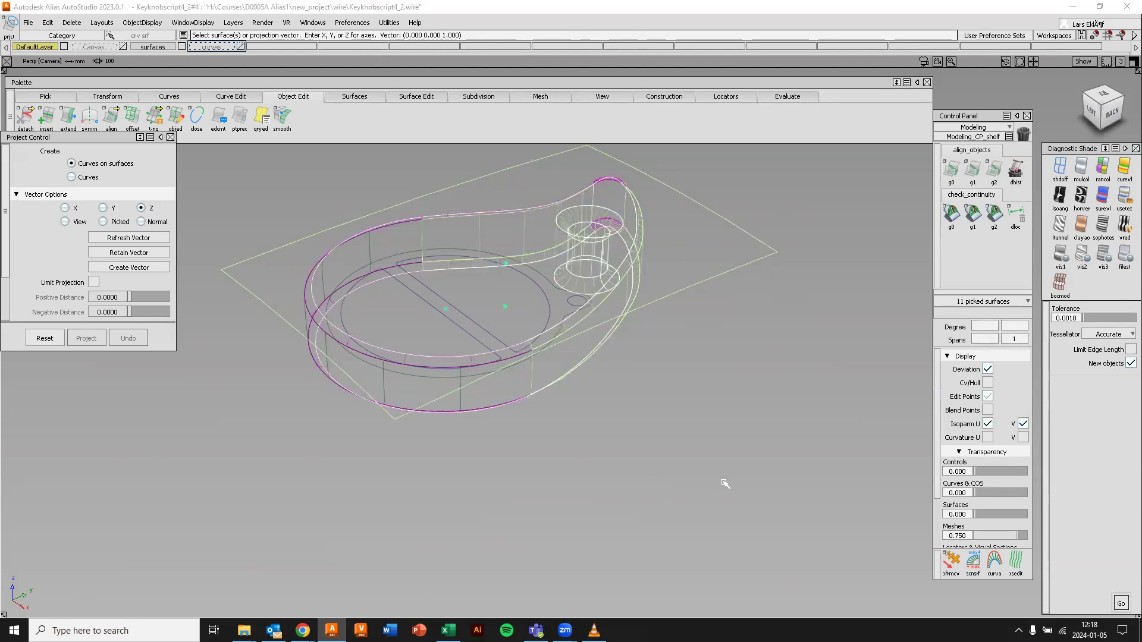
pyautogui.keyDown('ctrl'); pyautogui.keyDown('shift'); pyautogui.moveTo(766, 494); pyautogui.dragTo(766, 467, button='right'); pyautogui.keyUp('shift'); pyautogui.keyUp('ctrl')
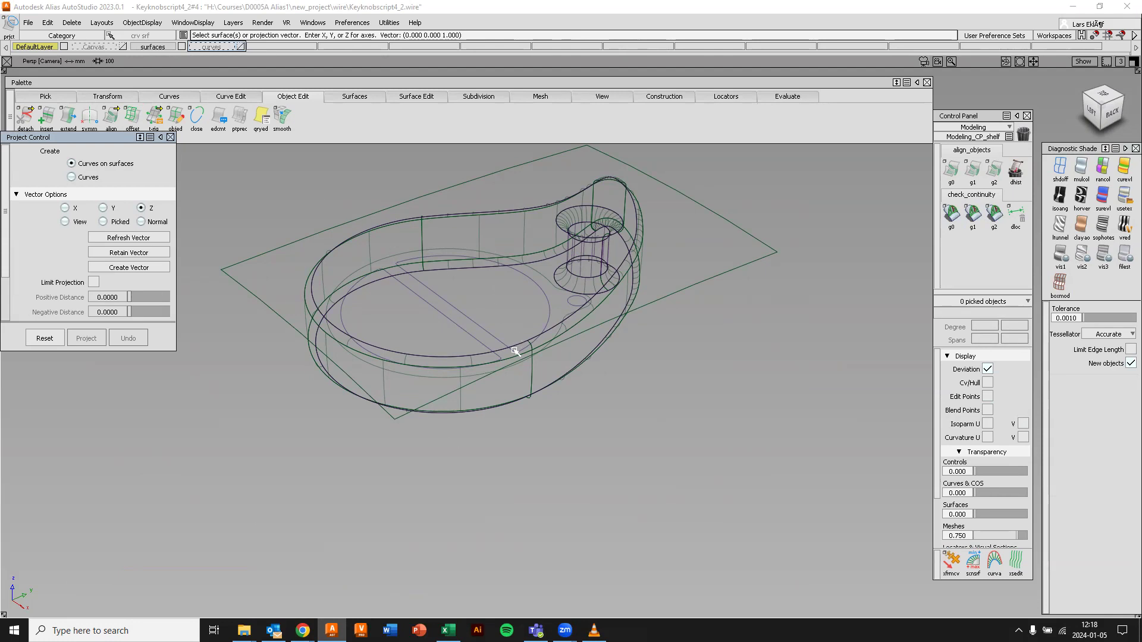
pyautogui.keyDown('alt'); pyautogui.keyDown('shift'); pyautogui.moveTo(492, 283); pyautogui.dragTo(320, 251); pyautogui.keyUp('shift'); pyautogui.keyUp('alt')
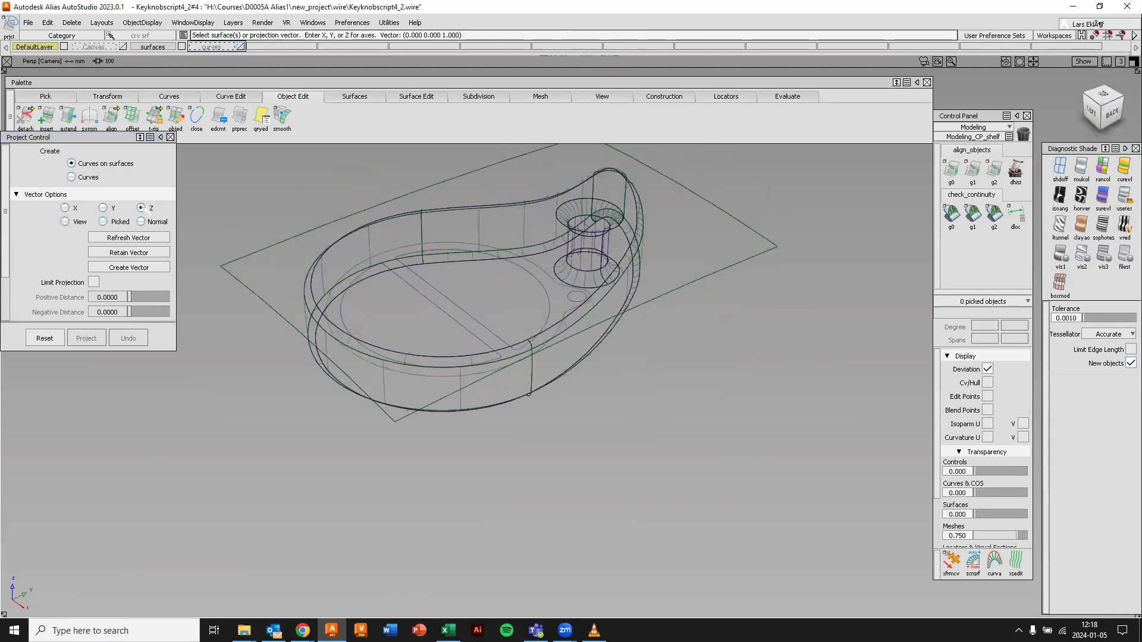
pyautogui.click(739, 264)
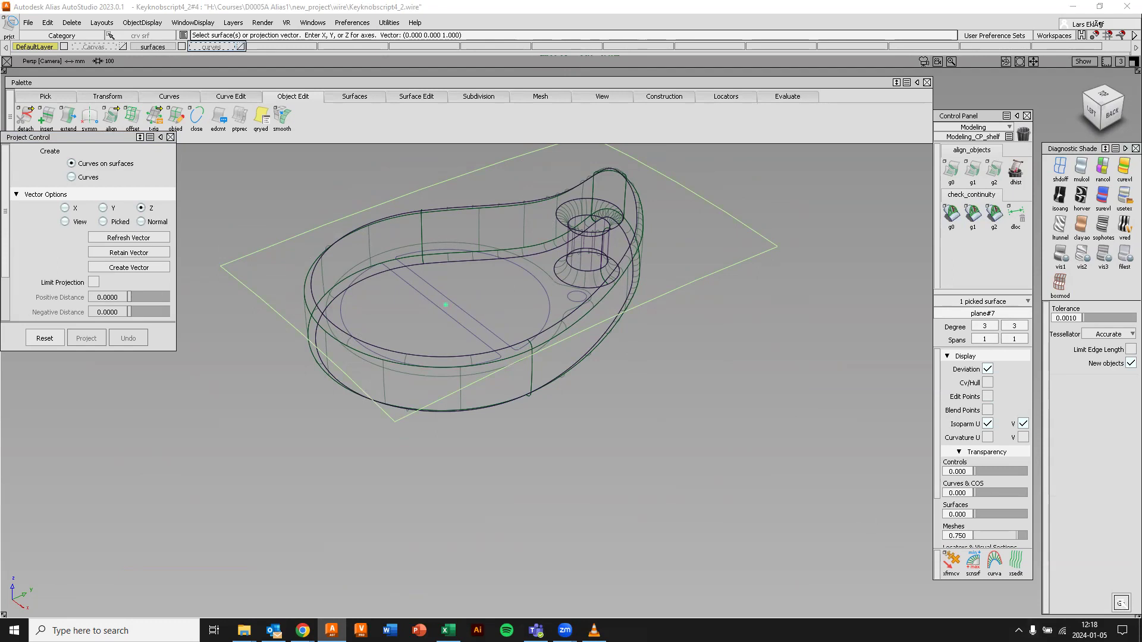
pyautogui.press('space')
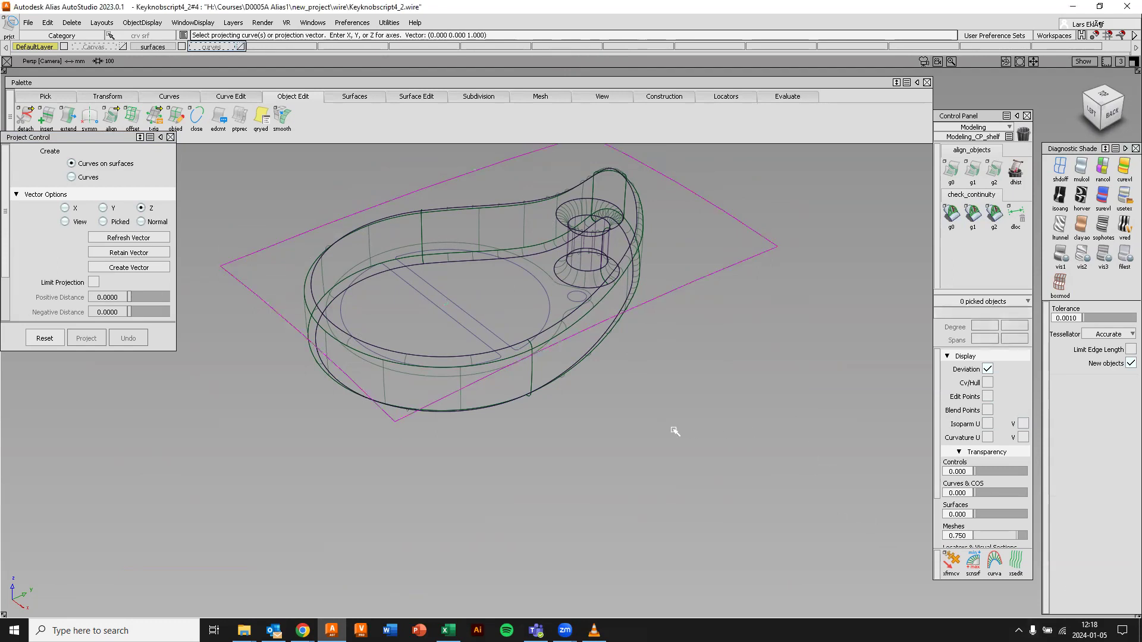
# Pick the large outer circle, the tab outline and the small hole circle as projecting curves
pyautogui.keyDown('alt'); pyautogui.keyDown('shift'); pyautogui.moveTo(632, 462); pyautogui.dragTo(594, 565); pyautogui.keyUp('shift'); pyautogui.keyUp('alt')
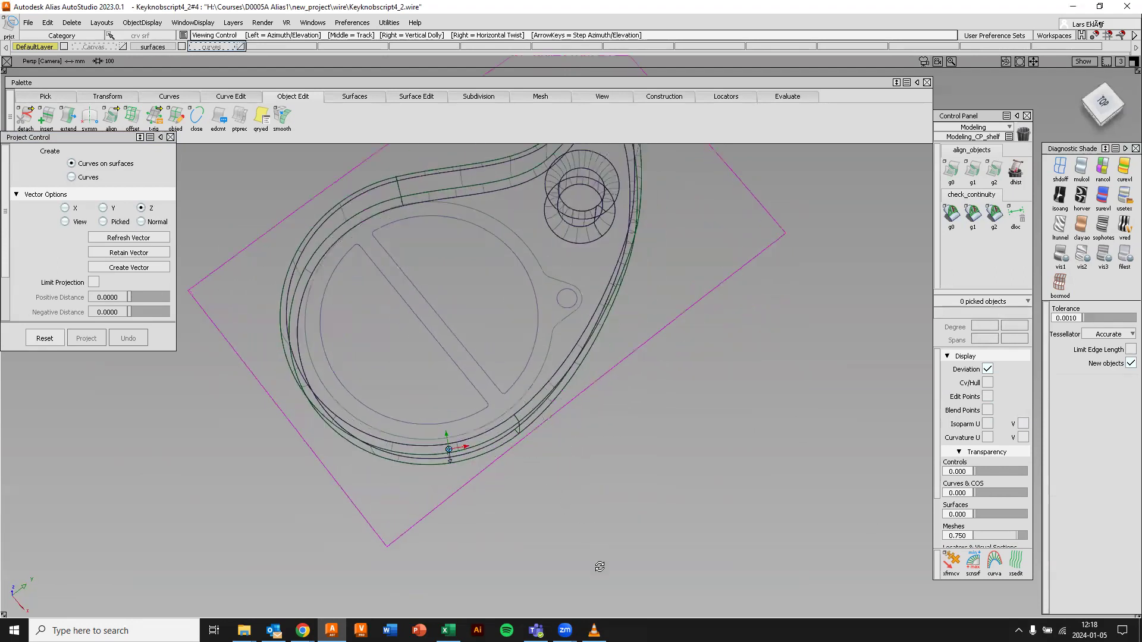
pyautogui.keyDown('alt'); pyautogui.keyDown('shift'); pyautogui.moveTo(594, 565); pyautogui.dragTo(571, 482, button='right'); pyautogui.keyUp('shift'); pyautogui.keyUp('alt')
pyautogui.keyDown('alt'); pyautogui.keyDown('shift'); pyautogui.moveTo(568, 449); pyautogui.dragTo(580, 442); pyautogui.keyUp('shift'); pyautogui.keyUp('alt')
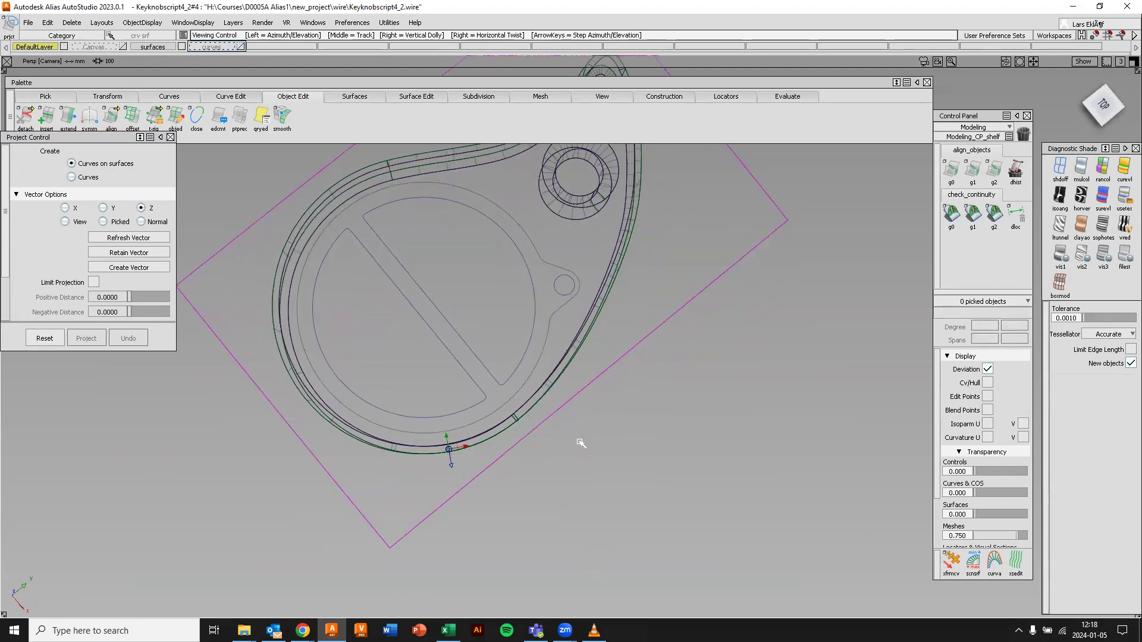
pyautogui.click(365, 199)
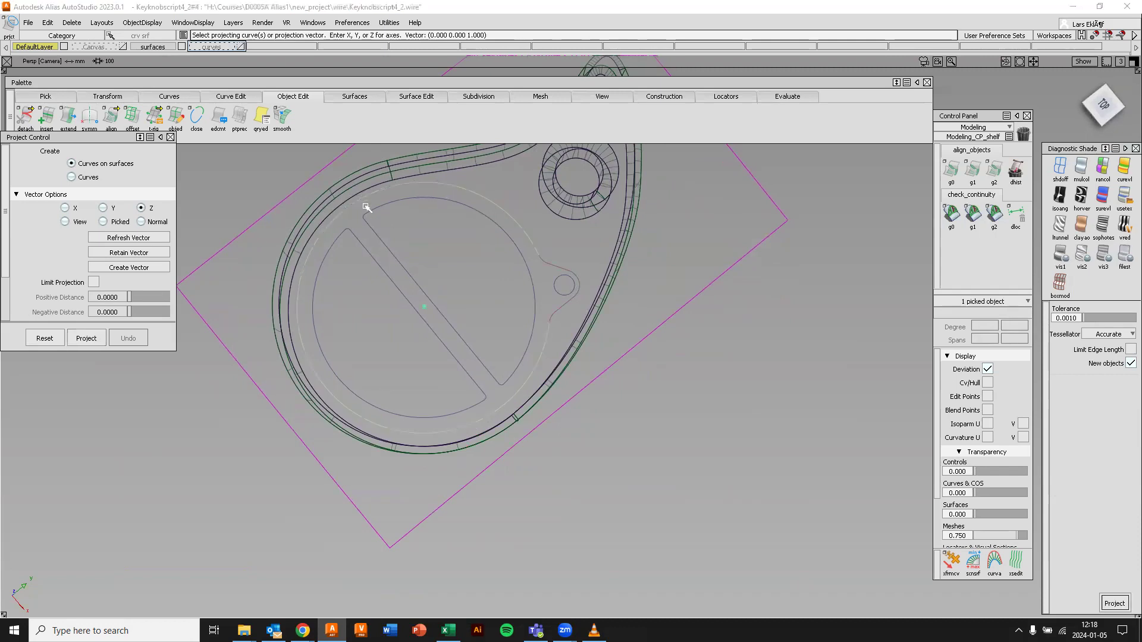
pyautogui.click(542, 267)
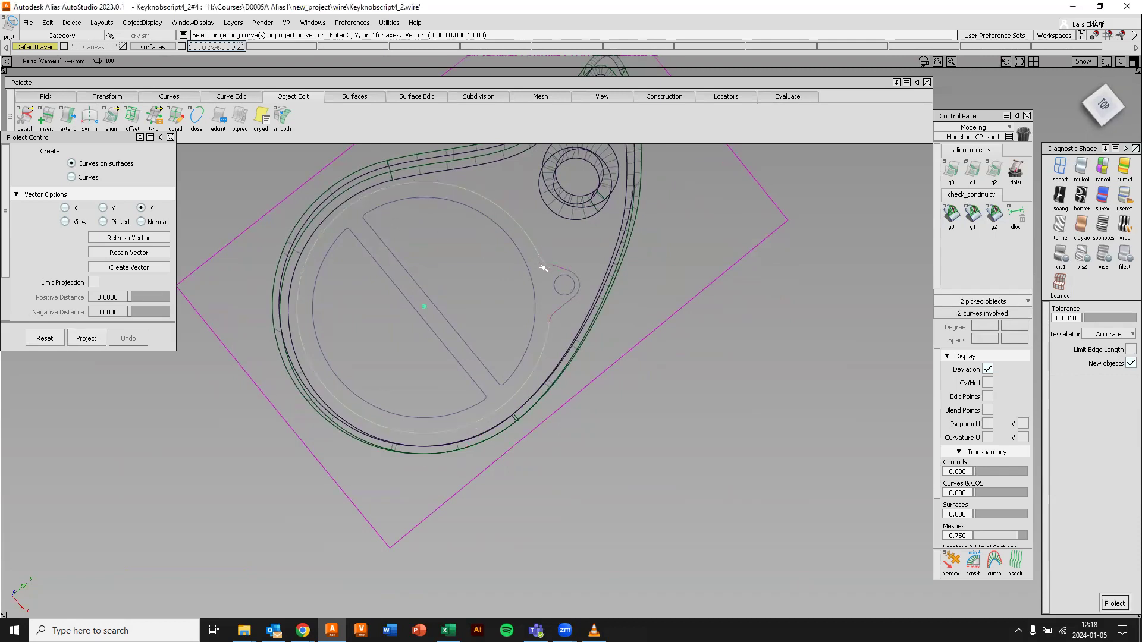
pyautogui.click(560, 274)
pyautogui.click(580, 284)
pyautogui.click(565, 319)
pyautogui.click(567, 320)
pyautogui.click(562, 294)
pyautogui.click(537, 314)
# Add the curves of both half-circle outlines to the pick and project all picked curves onto the offset surface
pyautogui.keyDown('alt'); pyautogui.keyDown('shift'); pyautogui.moveTo(546, 386); pyautogui.dragTo(347, 209, button='right'); pyautogui.keyUp('shift'); pyautogui.keyUp('alt')
pyautogui.click(591, 240)
pyautogui.click(322, 180)
pyautogui.click(278, 222)
pyautogui.click(288, 232)
pyautogui.click(259, 230)
pyautogui.keyDown('alt'); pyautogui.keyDown('shift'); pyautogui.moveTo(487, 384); pyautogui.dragTo(383, 227); pyautogui.keyUp('shift'); pyautogui.keyUp('alt')
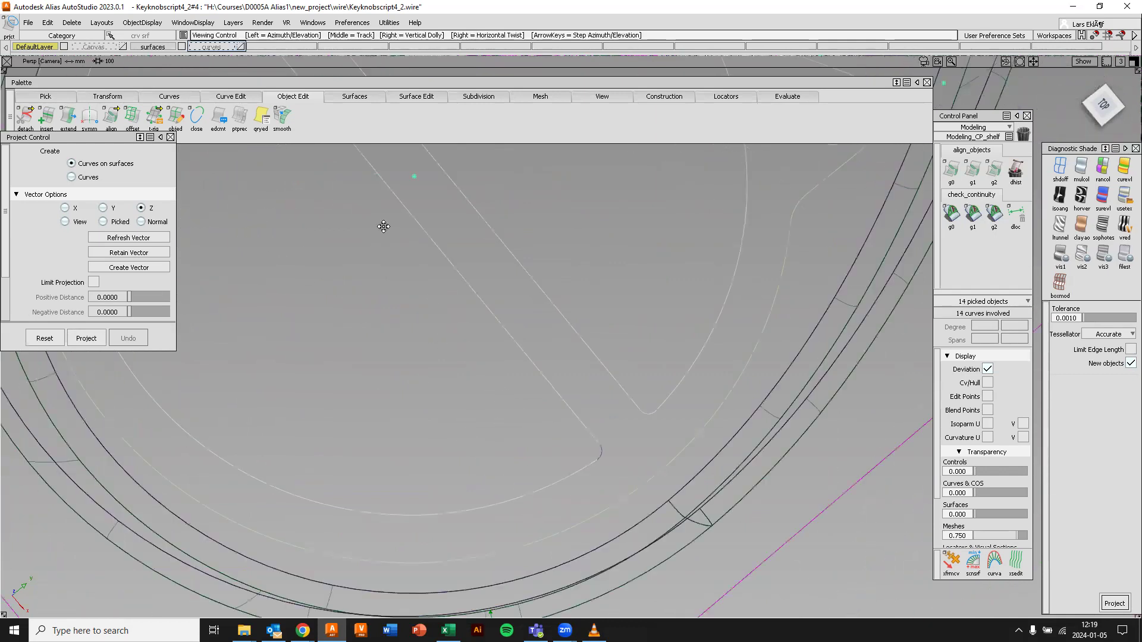
pyautogui.click(573, 390)
pyautogui.keyDown('alt'); pyautogui.keyDown('shift'); pyautogui.moveTo(468, 278); pyautogui.dragTo(455, 383, button='right'); pyautogui.keyUp('shift'); pyautogui.keyUp('alt')
pyautogui.keyDown('alt'); pyautogui.keyDown('shift'); pyautogui.moveTo(454, 384); pyautogui.dragTo(462, 300); pyautogui.keyUp('shift'); pyautogui.keyUp('alt')
pyautogui.keyDown('alt'); pyautogui.keyDown('shift'); pyautogui.moveTo(554, 346); pyautogui.dragTo(535, 280, button='middle'); pyautogui.keyUp('shift'); pyautogui.keyUp('alt')
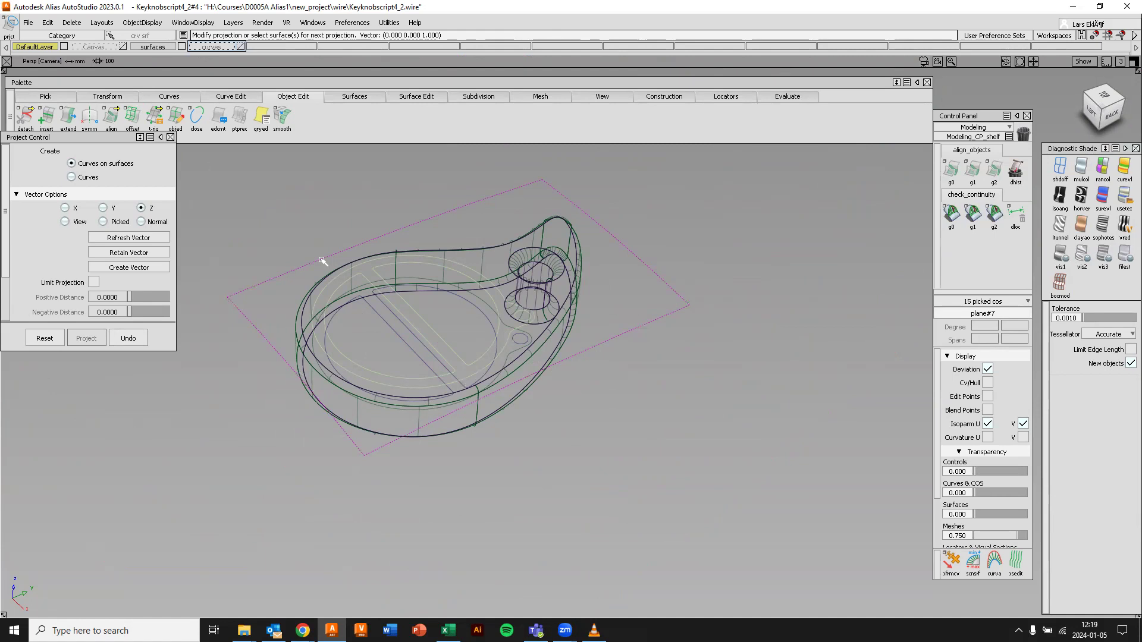
pyautogui.hotkey('shift', 'alt')
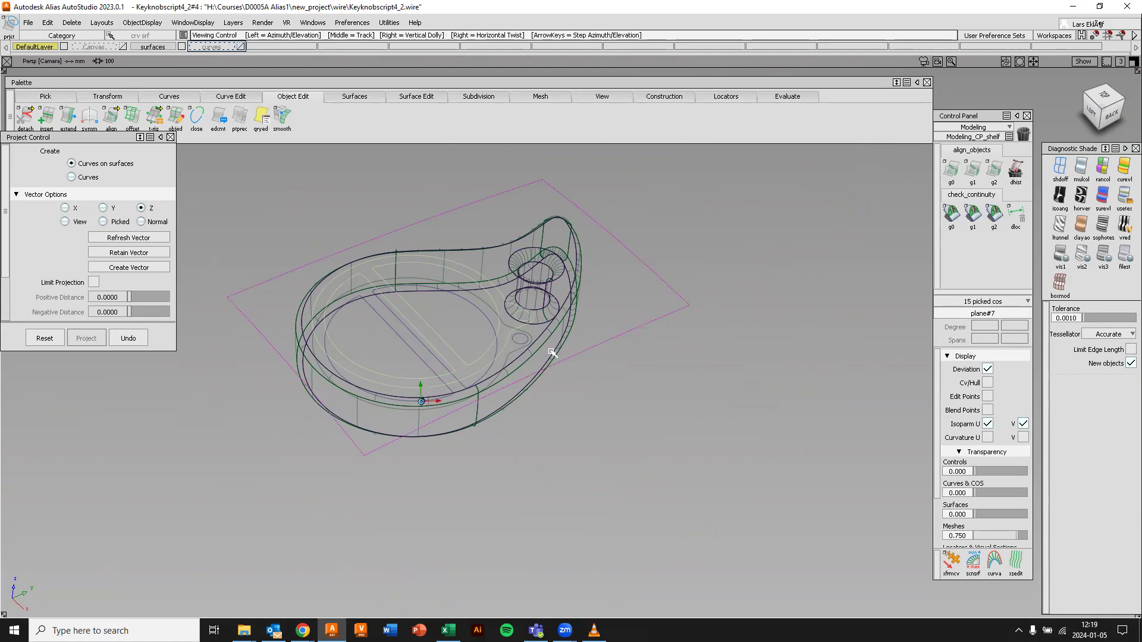
# Trim the offset surface, keeping only the region between the outer outline and the two half-circles and small hole
pyautogui.keyDown('alt'); pyautogui.keyDown('shift'); pyautogui.moveTo(538, 364); pyautogui.dragTo(631, 372); pyautogui.keyUp('shift'); pyautogui.keyUp('alt')
pyautogui.keyDown('alt'); pyautogui.keyDown('shift'); pyautogui.moveTo(612, 369); pyautogui.dragTo(576, 356, button='middle'); pyautogui.keyUp('shift'); pyautogui.keyUp('alt')
pyautogui.keyDown('ctrl'); pyautogui.keyDown('shift'); pyautogui.rightClick(728, 398); pyautogui.keyUp('shift'); pyautogui.keyUp('ctrl')
pyautogui.keyDown('ctrl'); pyautogui.keyDown('shift'); pyautogui.moveTo(727, 399); pyautogui.dragTo(707, 449, button='right'); pyautogui.keyUp('shift'); pyautogui.keyUp('ctrl')
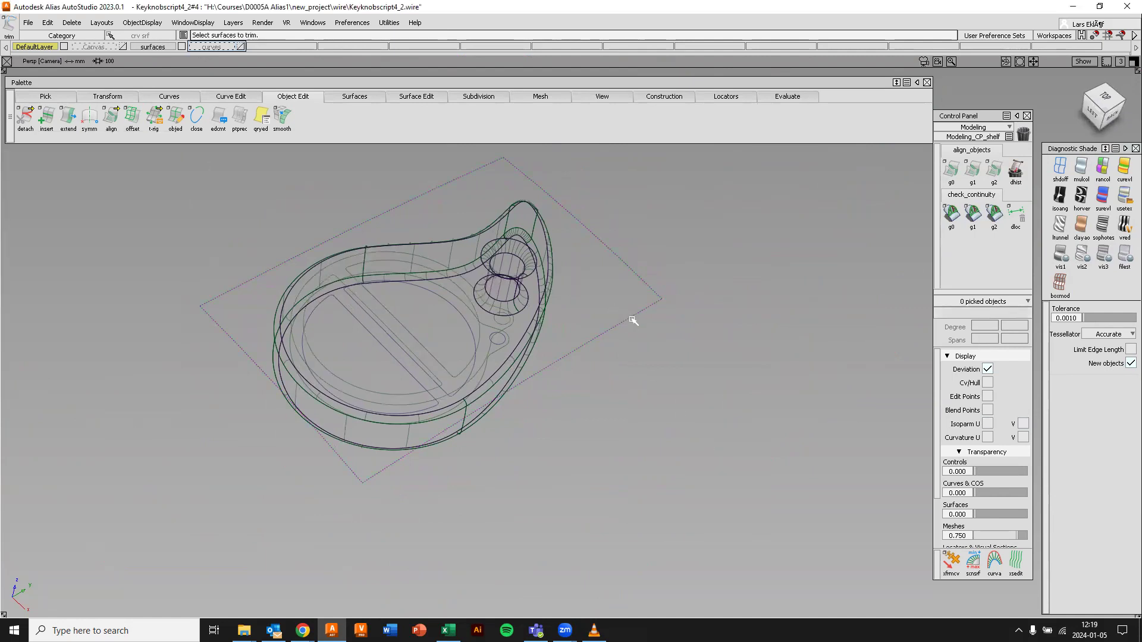
pyautogui.click(633, 320)
pyautogui.keyDown('alt'); pyautogui.keyDown('shift'); pyautogui.moveTo(622, 327); pyautogui.dragTo(469, 410); pyautogui.keyUp('shift'); pyautogui.keyUp('alt')
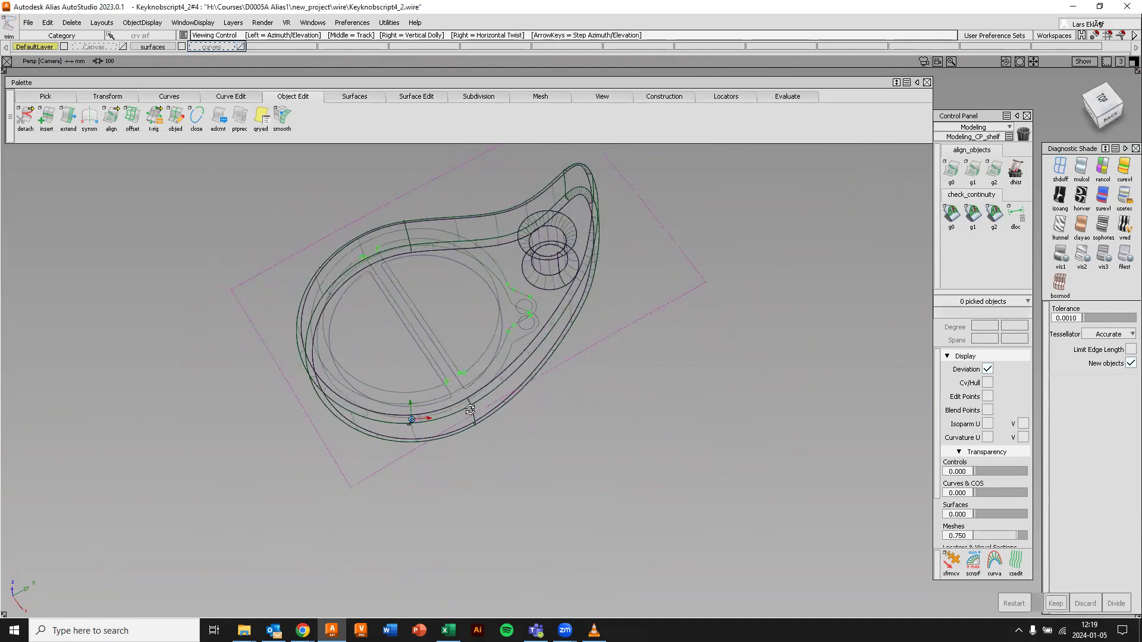
pyautogui.click(508, 315)
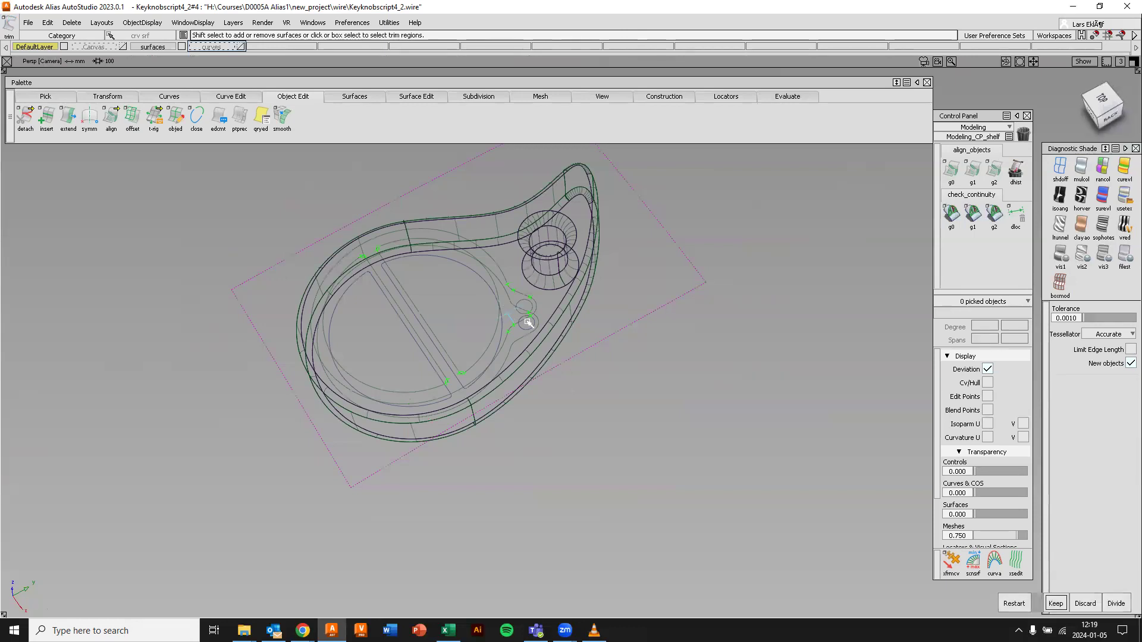
pyautogui.press('space')
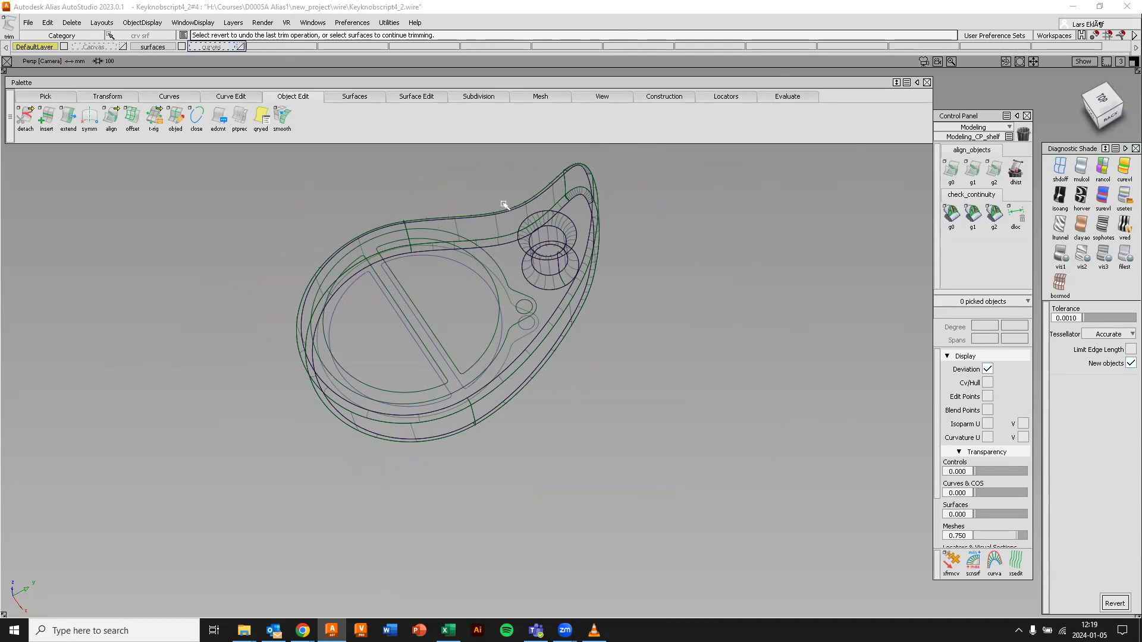
# Shade the model with random colors and examine the trimmed ring surface against the fob body from above and from the side
pyautogui.click(1103, 168)
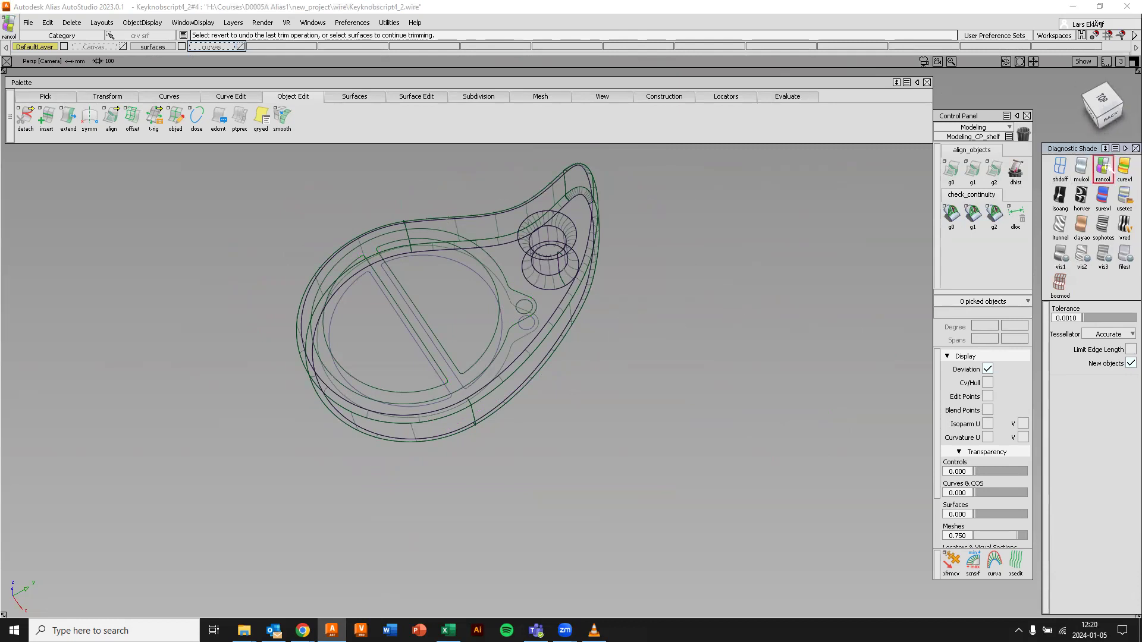
pyautogui.scroll(5, 539, 306)
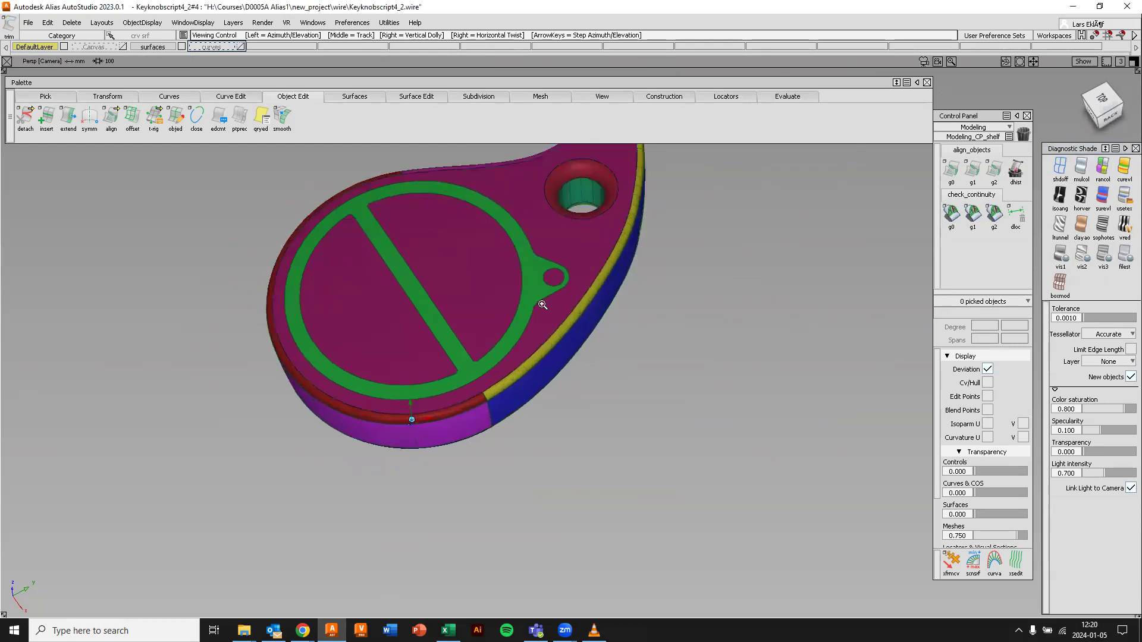
pyautogui.keyDown('alt'); pyautogui.keyDown('shift'); pyautogui.moveTo(533, 296); pyautogui.dragTo(394, 222); pyautogui.keyUp('shift'); pyautogui.keyUp('alt')
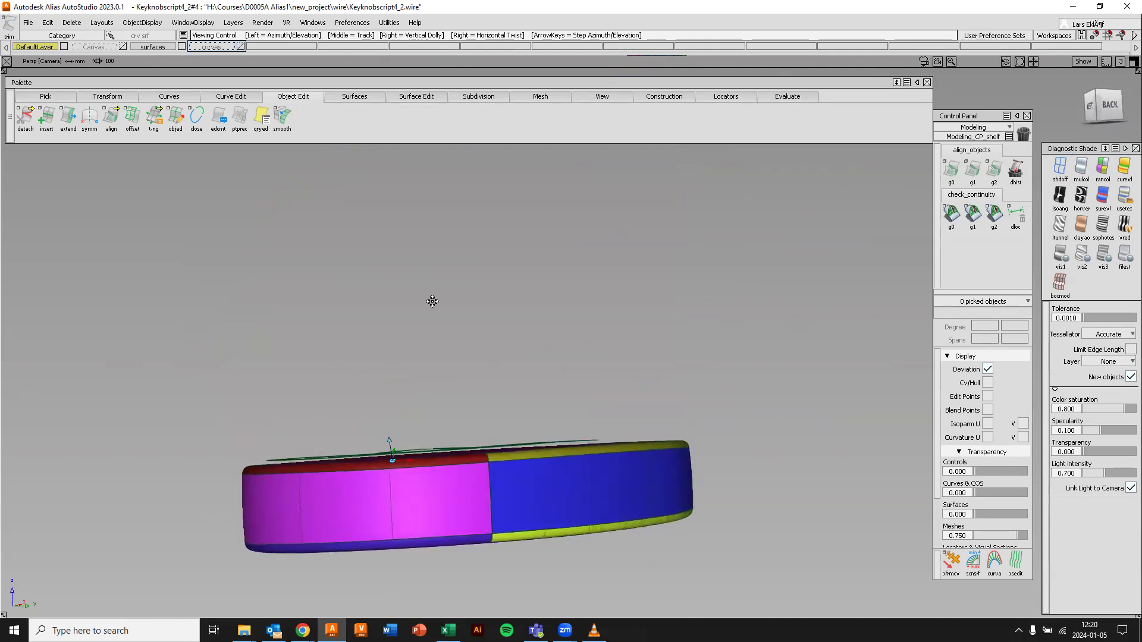
pyautogui.keyDown('alt'); pyautogui.keyDown('shift'); pyautogui.moveTo(431, 300); pyautogui.dragTo(421, 253, button='middle'); pyautogui.keyUp('shift'); pyautogui.keyUp('alt')
pyautogui.keyDown('alt'); pyautogui.keyDown('shift'); pyautogui.moveTo(420, 253); pyautogui.dragTo(498, 294, button='right'); pyautogui.keyUp('shift'); pyautogui.keyUp('alt')
pyautogui.keyDown('alt'); pyautogui.keyDown('shift'); pyautogui.moveTo(498, 294); pyautogui.dragTo(688, 211); pyautogui.keyUp('shift'); pyautogui.keyUp('alt')
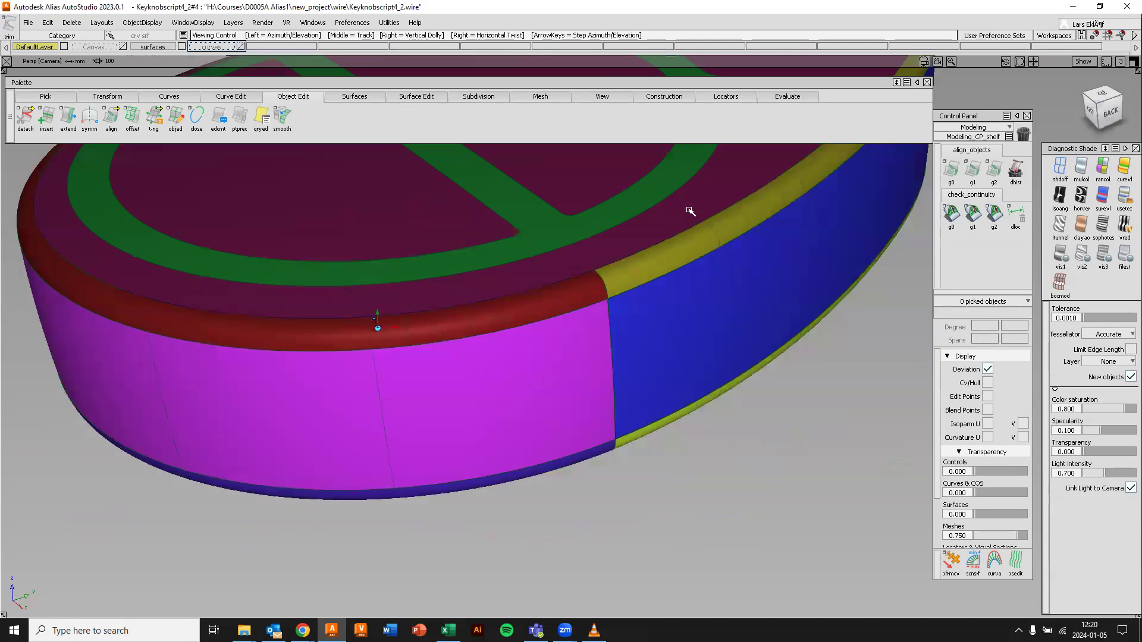
pyautogui.keyDown('alt'); pyautogui.keyDown('shift'); pyautogui.moveTo(628, 257); pyautogui.dragTo(395, 252, button='middle'); pyautogui.keyUp('shift'); pyautogui.keyUp('alt')
pyautogui.keyDown('alt'); pyautogui.keyDown('shift'); pyautogui.moveTo(394, 253); pyautogui.dragTo(355, 275, button='right'); pyautogui.keyUp('shift'); pyautogui.keyUp('alt')
pyautogui.keyDown('alt'); pyautogui.keyDown('shift'); pyautogui.moveTo(355, 274); pyautogui.dragTo(480, 364); pyautogui.keyUp('shift'); pyautogui.keyUp('alt')
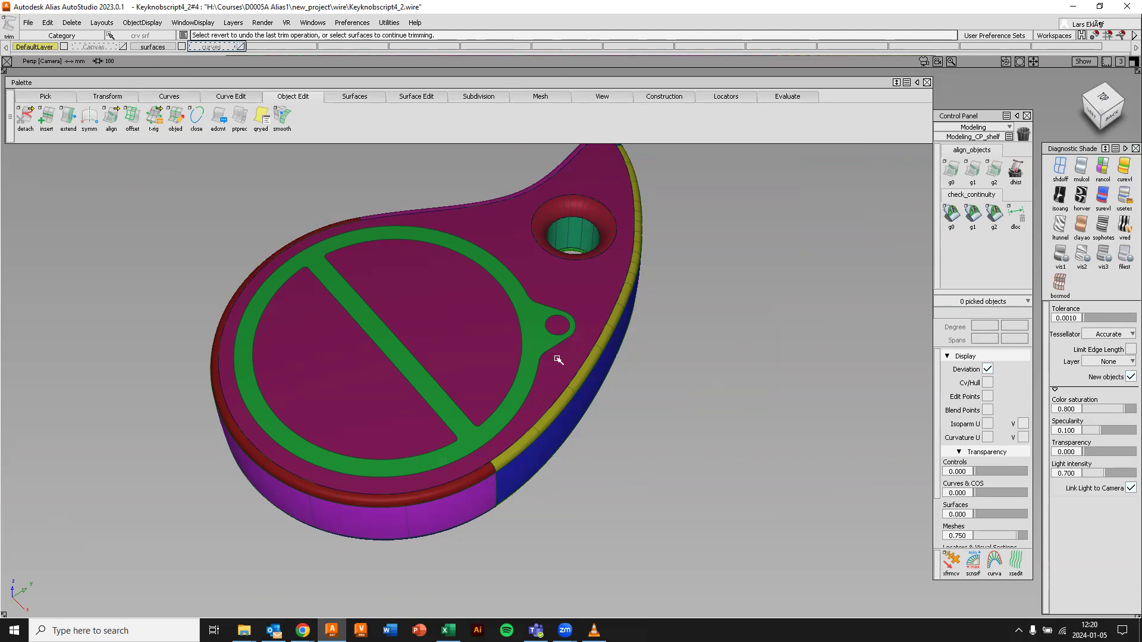
# Turn off the shading and assign all construction curves to the curves layer
pyautogui.click(1060, 168)
pyautogui.keyDown('alt'); pyautogui.keyDown('shift'); pyautogui.moveTo(616, 316); pyautogui.dragTo(591, 281); pyautogui.keyUp('shift'); pyautogui.keyUp('alt')
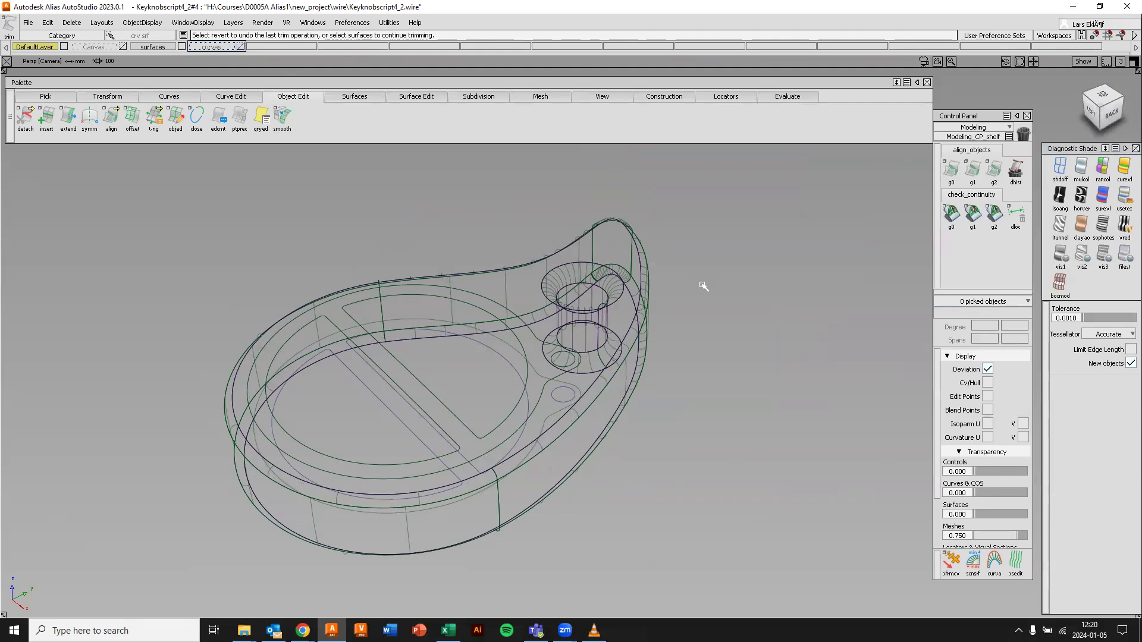
pyautogui.keyDown('ctrl'); pyautogui.keyDown('shift'); pyautogui.click(761, 277); pyautogui.keyUp('shift'); pyautogui.keyUp('ctrl')
pyautogui.keyDown('ctrl'); pyautogui.keyDown('shift'); pyautogui.moveTo(762, 277); pyautogui.dragTo(713, 290); pyautogui.keyUp('shift'); pyautogui.keyUp('ctrl')
pyautogui.moveTo(171, 203); pyautogui.dragTo(654, 582)
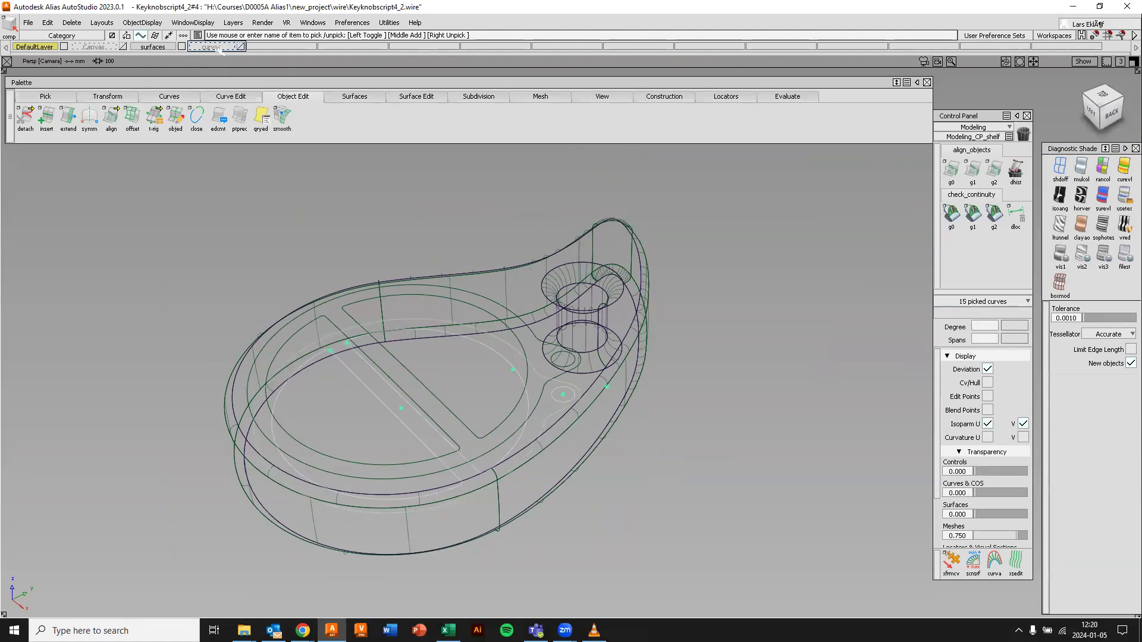
pyautogui.moveTo(225, 48); pyautogui.dragTo(219, 59, button='right')
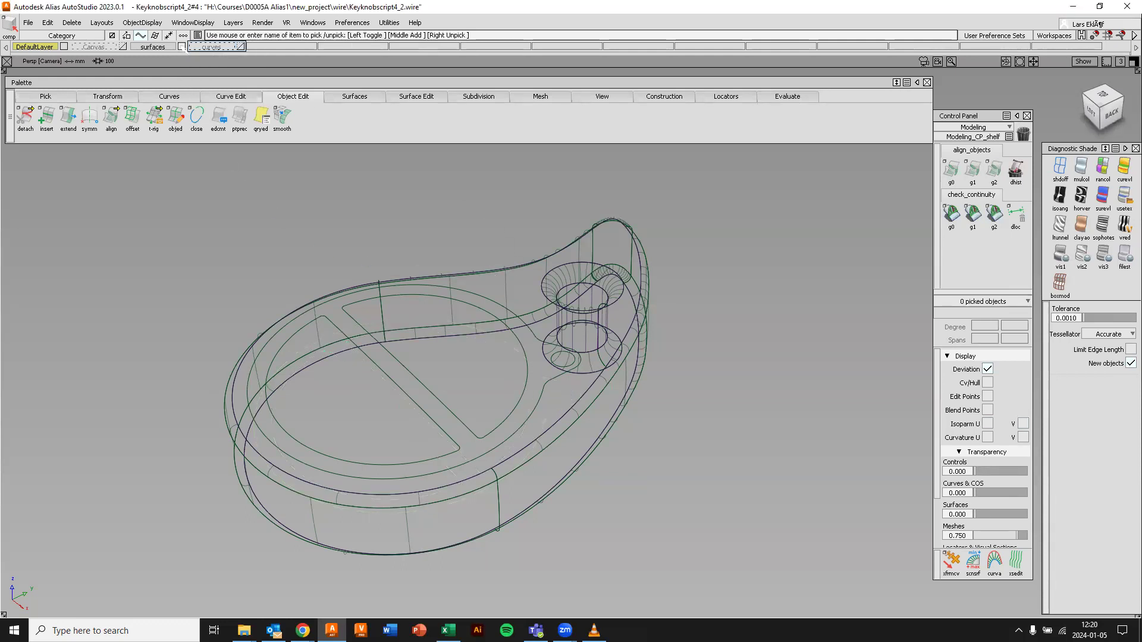
# Hide the surfaces layer and shade the remaining trimmed ring surface with the multi-color diagnostic shader
pyautogui.click(183, 47)
pyautogui.keyDown('alt'); pyautogui.keyDown('shift'); pyautogui.moveTo(400, 260); pyautogui.dragTo(525, 357); pyautogui.keyUp('shift'); pyautogui.keyUp('alt')
pyautogui.keyDown('alt'); pyautogui.keyDown('shift'); pyautogui.moveTo(525, 357); pyautogui.dragTo(644, 294, button='right'); pyautogui.keyUp('shift'); pyautogui.keyUp('alt')
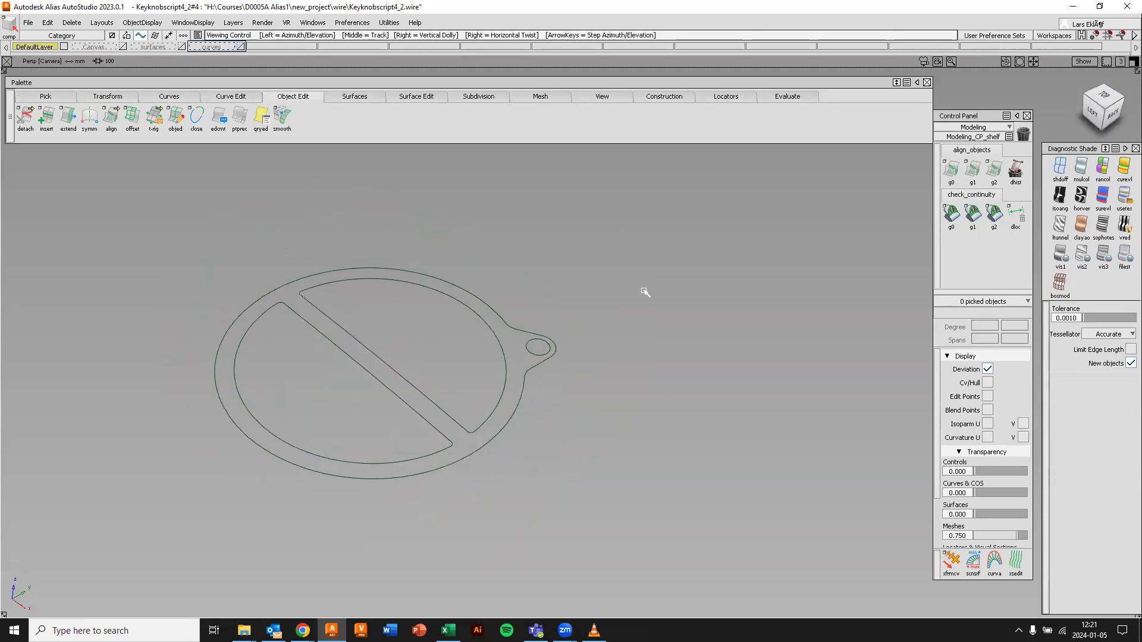
pyautogui.click(1086, 165)
pyautogui.moveTo(533, 275)
pyautogui.keyDown('alt'); pyautogui.keyDown('shift'); pyautogui.mouseDown()
pyautogui.moveTo(466, 356)
pyautogui.moveTo(474, 413)
pyautogui.moveTo(418, 402)
pyautogui.moveTo(410, 328)
pyautogui.moveTo(449, 361)
pyautogui.mouseUp(); pyautogui.keyUp('shift'); pyautogui.keyUp('alt')
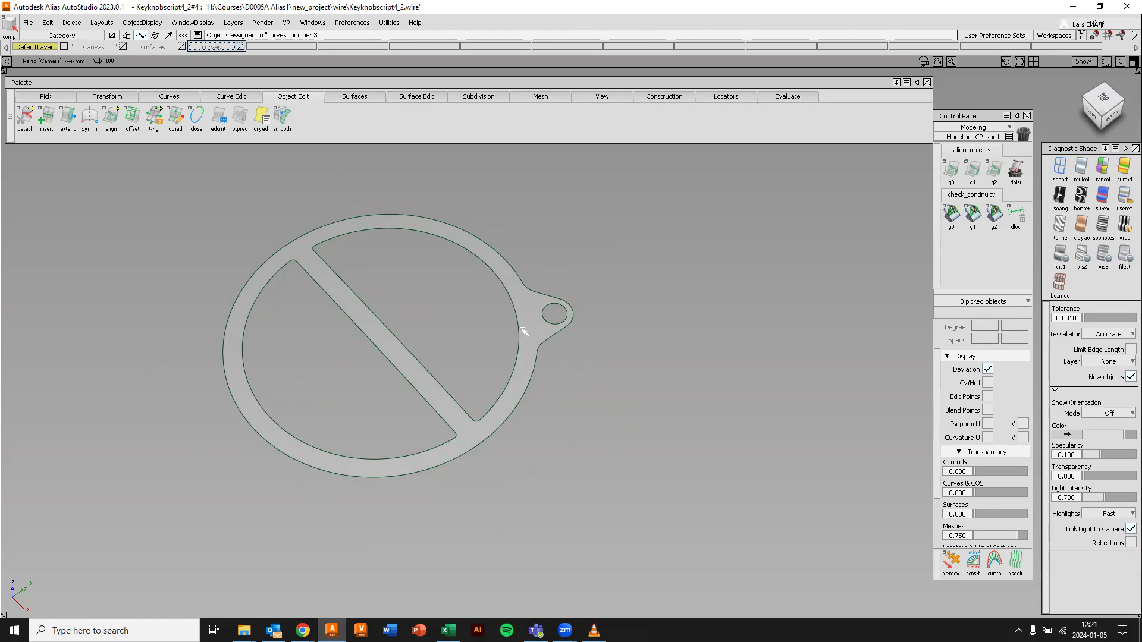
# Set up a Multi-Surface Draft of type Normal with a length of 1.5
pyautogui.click(370, 99)
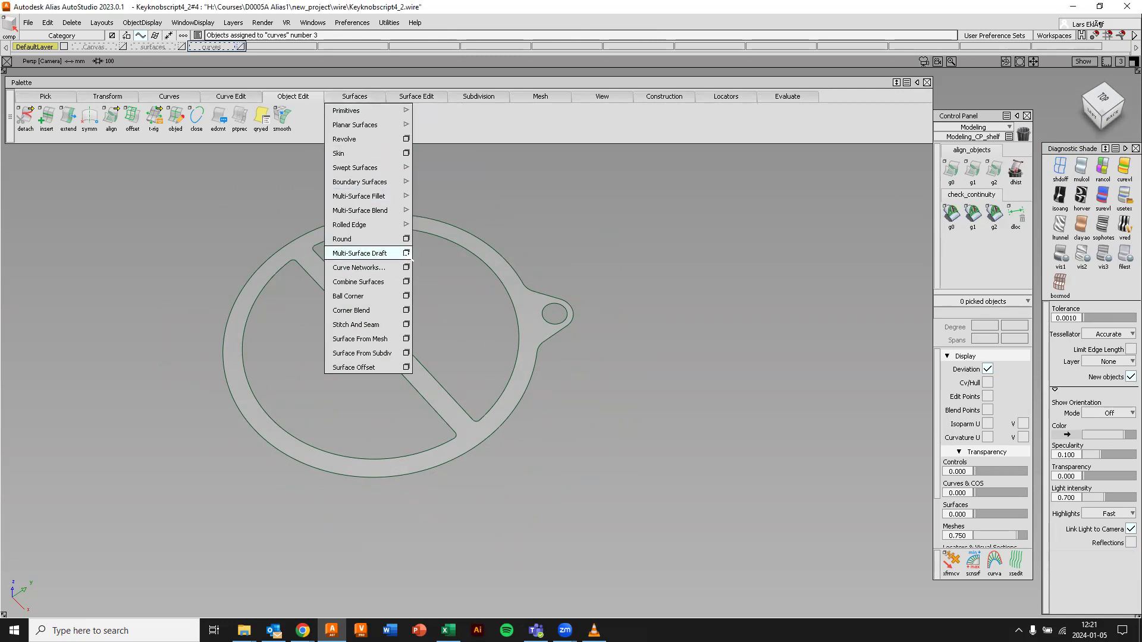
pyautogui.click(407, 253)
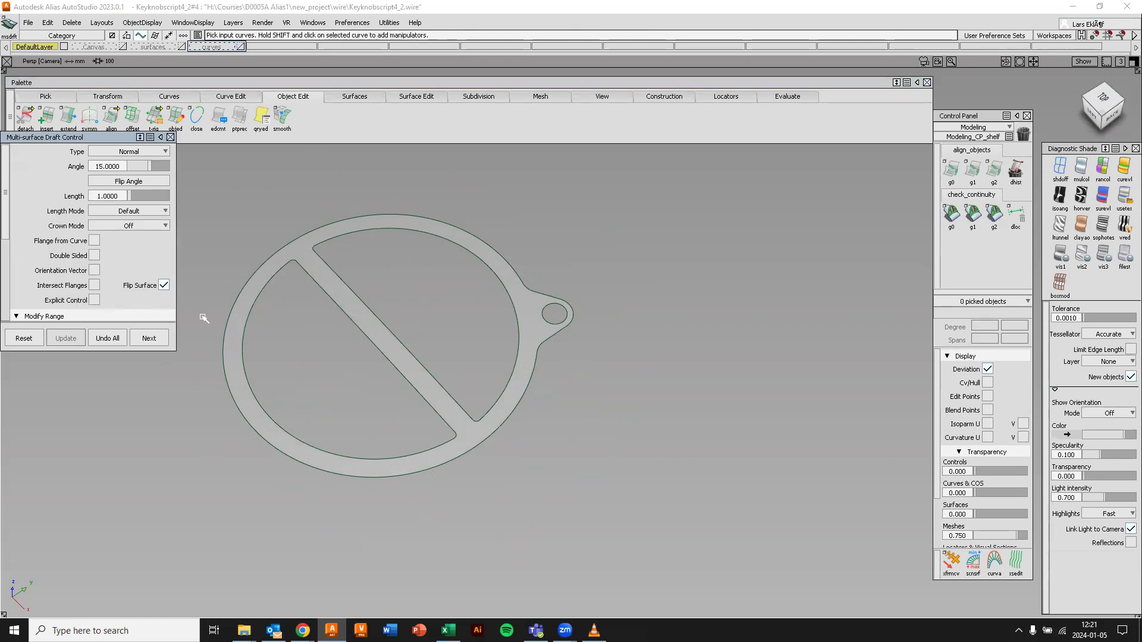
pyautogui.keyDown('alt'); pyautogui.keyDown('shift'); pyautogui.moveTo(410, 301); pyautogui.dragTo(500, 316, button='middle'); pyautogui.keyUp('shift'); pyautogui.keyUp('alt')
pyautogui.keyDown('alt'); pyautogui.keyDown('shift'); pyautogui.moveTo(478, 337); pyautogui.dragTo(479, 329, button='right'); pyautogui.keyUp('shift'); pyautogui.keyUp('alt')
pyautogui.keyDown('alt'); pyautogui.keyDown('shift'); pyautogui.moveTo(481, 321); pyautogui.dragTo(498, 343, button='middle'); pyautogui.keyUp('shift'); pyautogui.keyUp('alt')
pyautogui.keyDown('alt'); pyautogui.keyDown('shift'); pyautogui.moveTo(497, 343); pyautogui.dragTo(494, 331); pyautogui.keyUp('shift'); pyautogui.keyUp('alt')
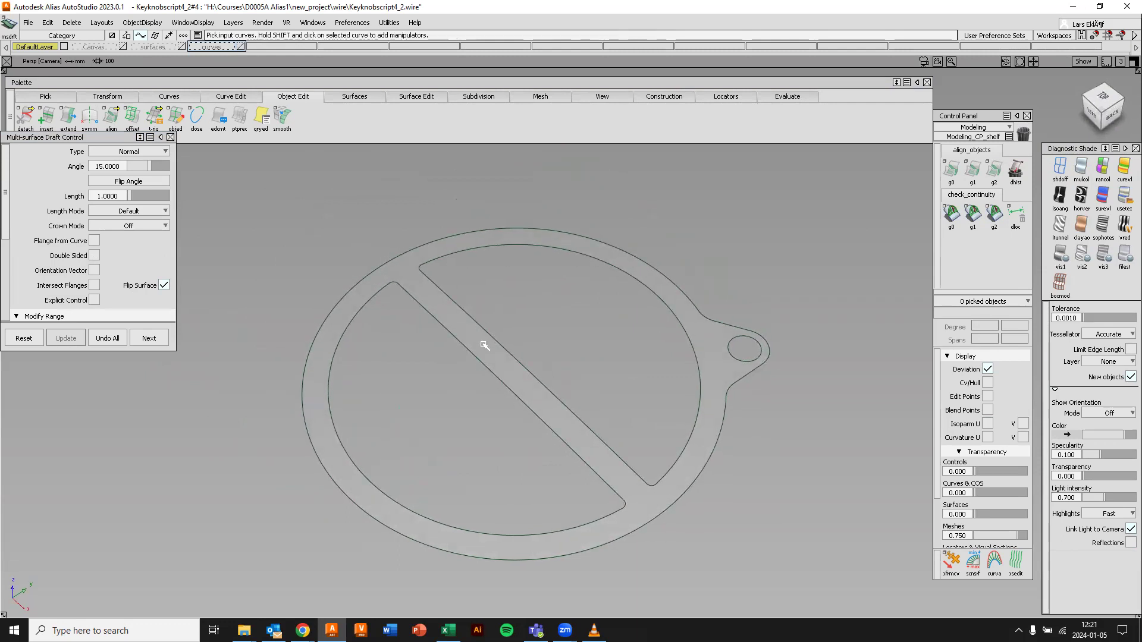
pyautogui.click(131, 197)
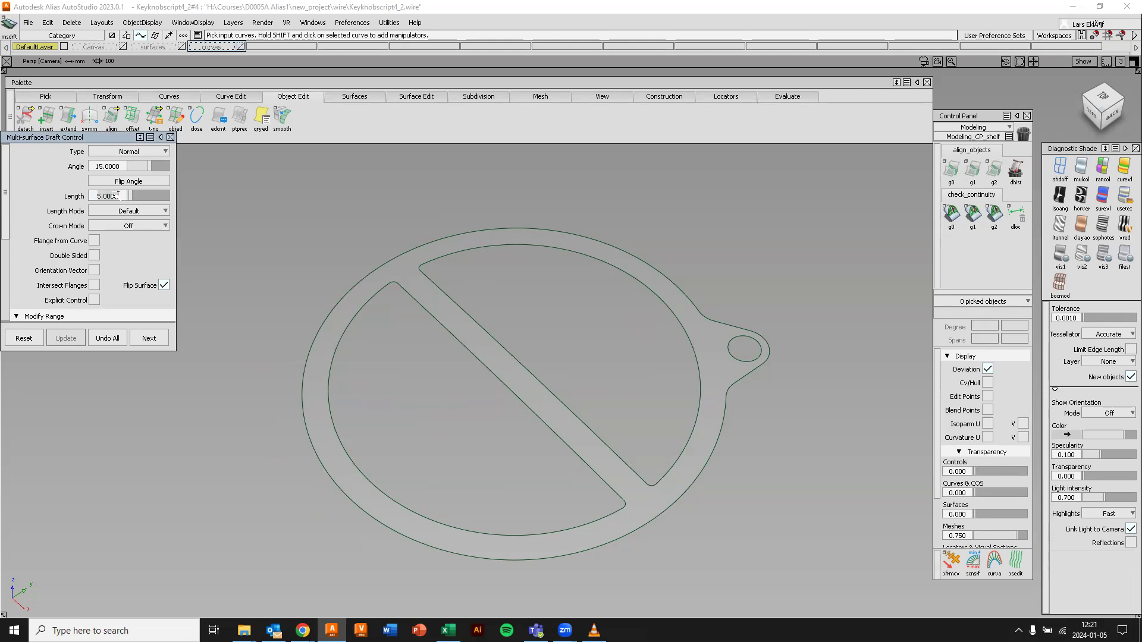
pyautogui.click(103, 196)
pyautogui.write('1.5000')
pyautogui.press('Return')
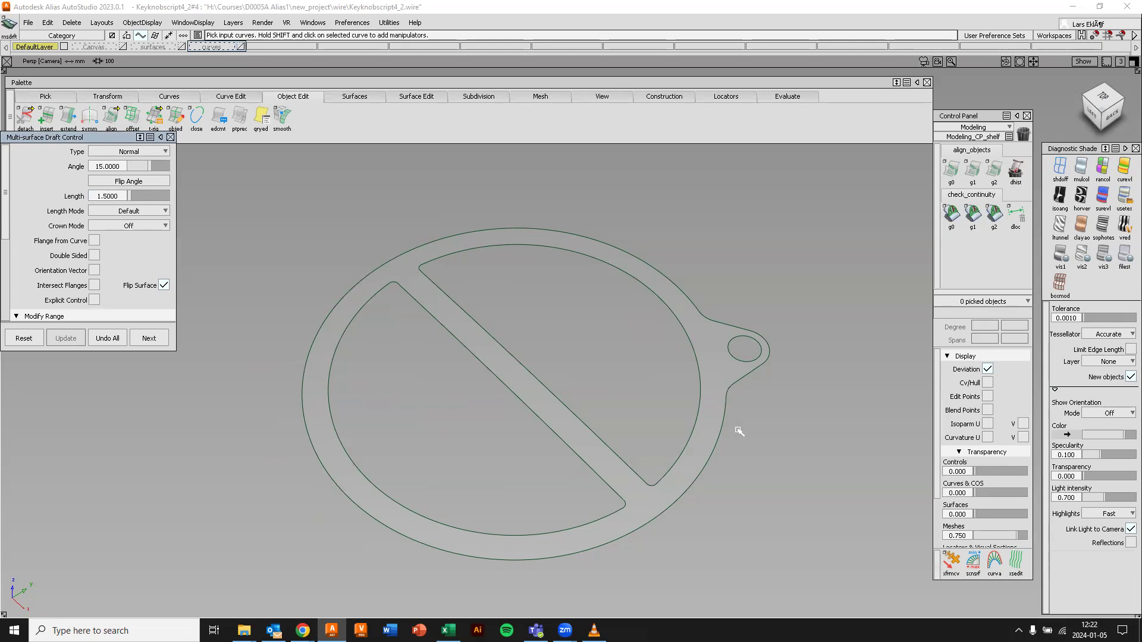
# Create a draft surface from the ring's large outer circular edge and set its angle to -15 degrees
pyautogui.click(697, 478)
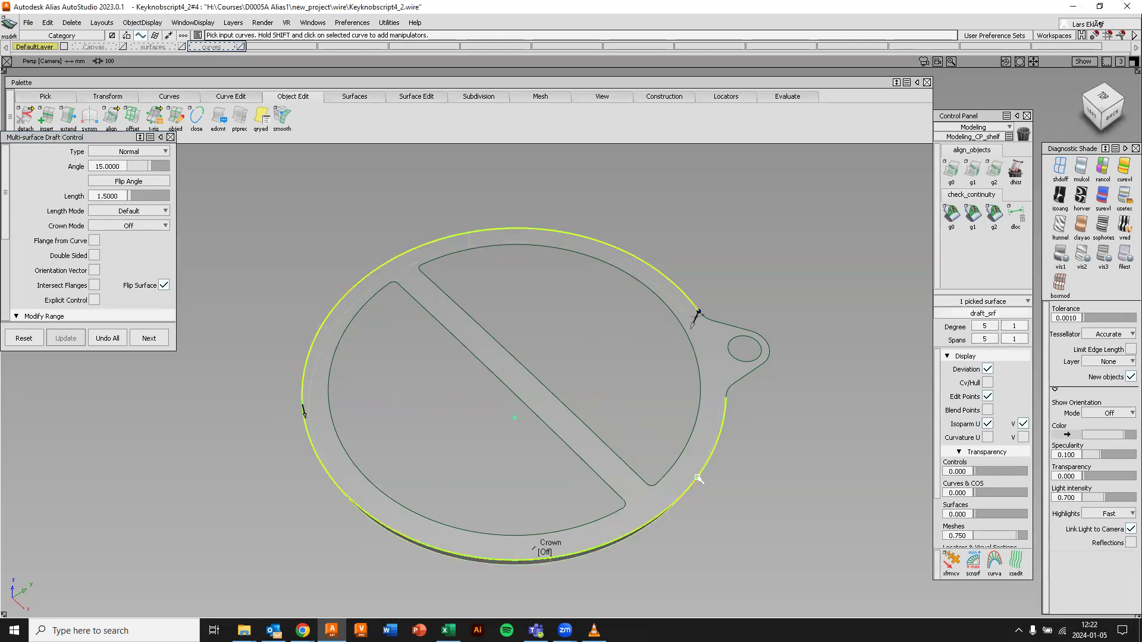
pyautogui.keyDown('alt'); pyautogui.keyDown('shift'); pyautogui.moveTo(535, 400); pyautogui.dragTo(479, 230); pyautogui.keyUp('shift'); pyautogui.keyUp('alt')
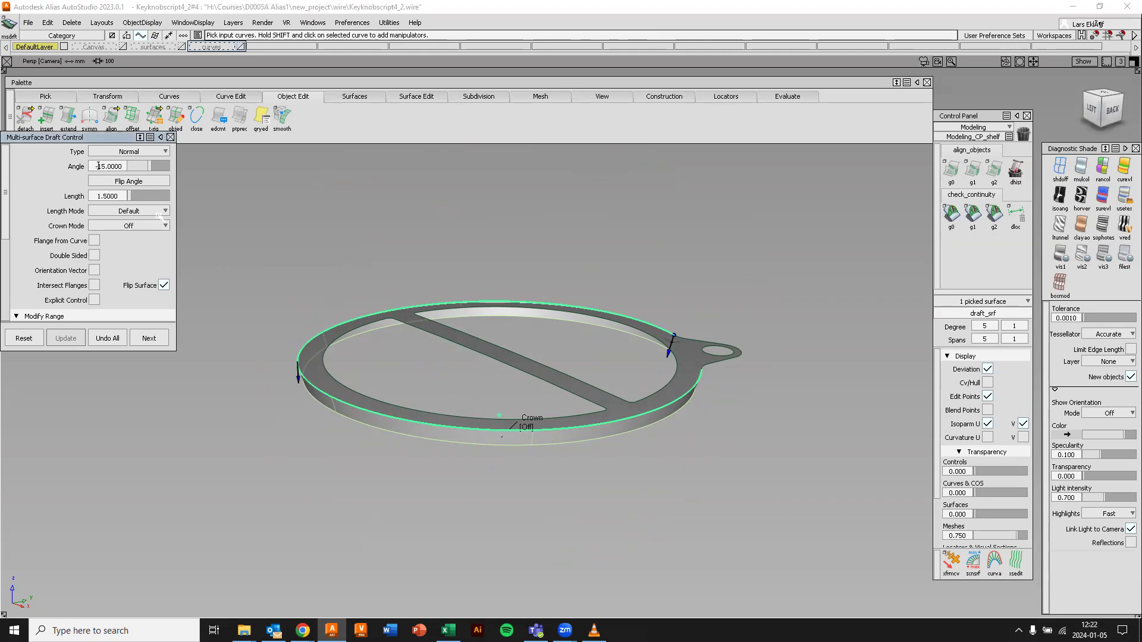
pyautogui.write('-')
pyautogui.press('Return')
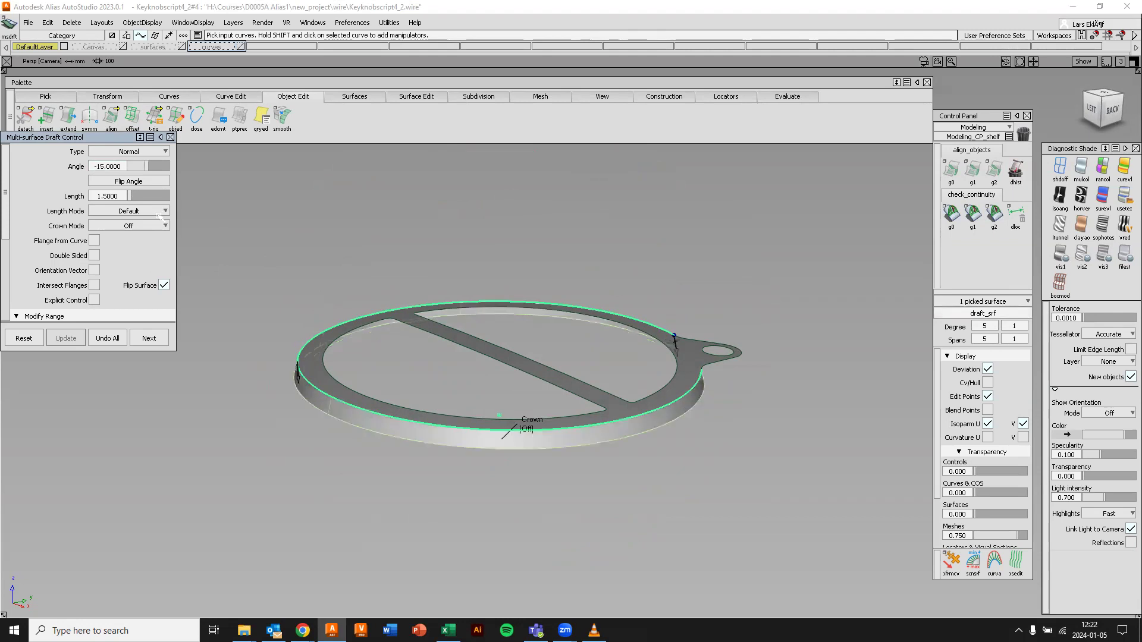
# Extend the draft surface along the remaining fillet, straight and rounded edges around the tab to complete the outer outline
pyautogui.keyDown('alt'); pyautogui.keyDown('shift'); pyautogui.moveTo(454, 275); pyautogui.dragTo(303, 459); pyautogui.keyUp('shift'); pyautogui.keyUp('alt')
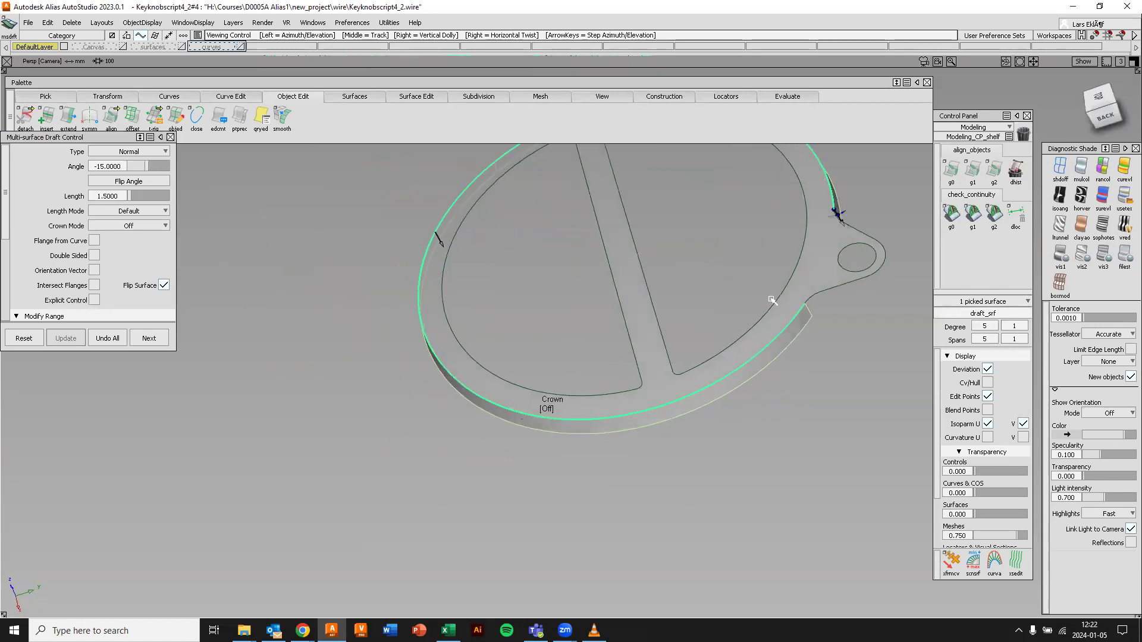
pyautogui.click(817, 293)
pyautogui.keyDown('alt'); pyautogui.keyDown('shift'); pyautogui.moveTo(814, 327); pyautogui.dragTo(478, 399); pyautogui.keyUp('shift'); pyautogui.keyUp('alt')
pyautogui.scroll(6, 477, 398)
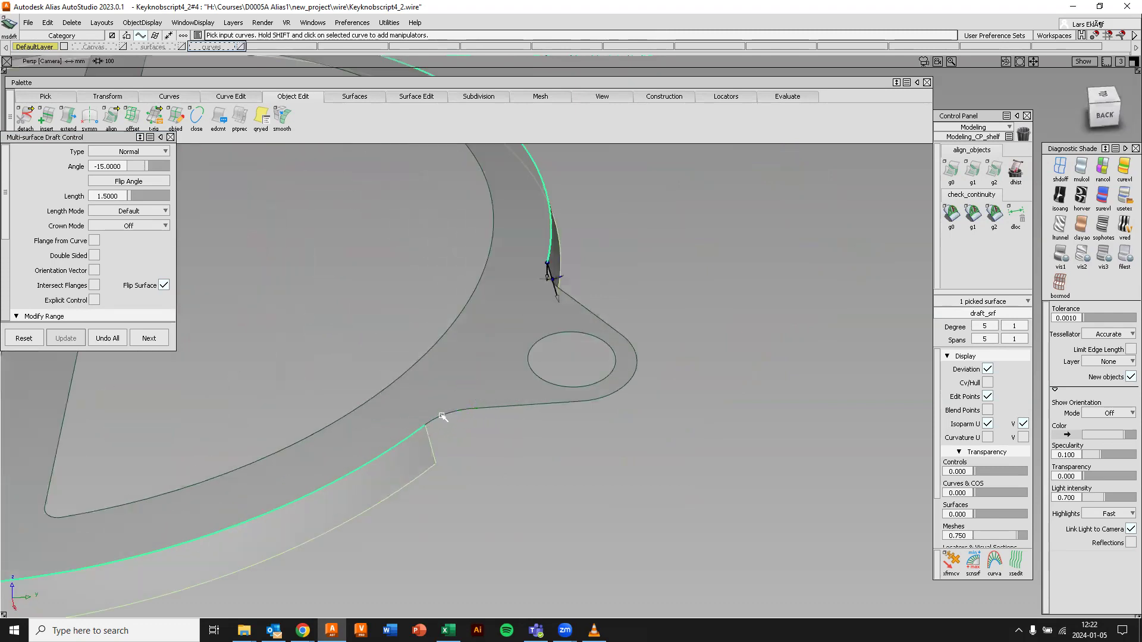
pyautogui.click(442, 416)
pyautogui.click(494, 408)
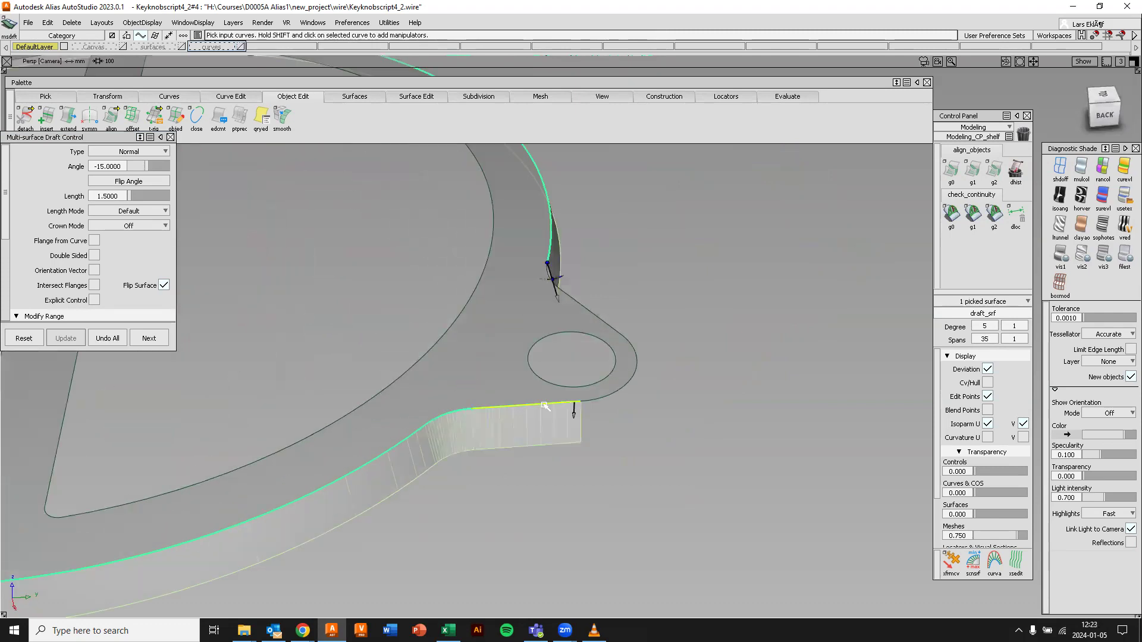
pyautogui.click(618, 387)
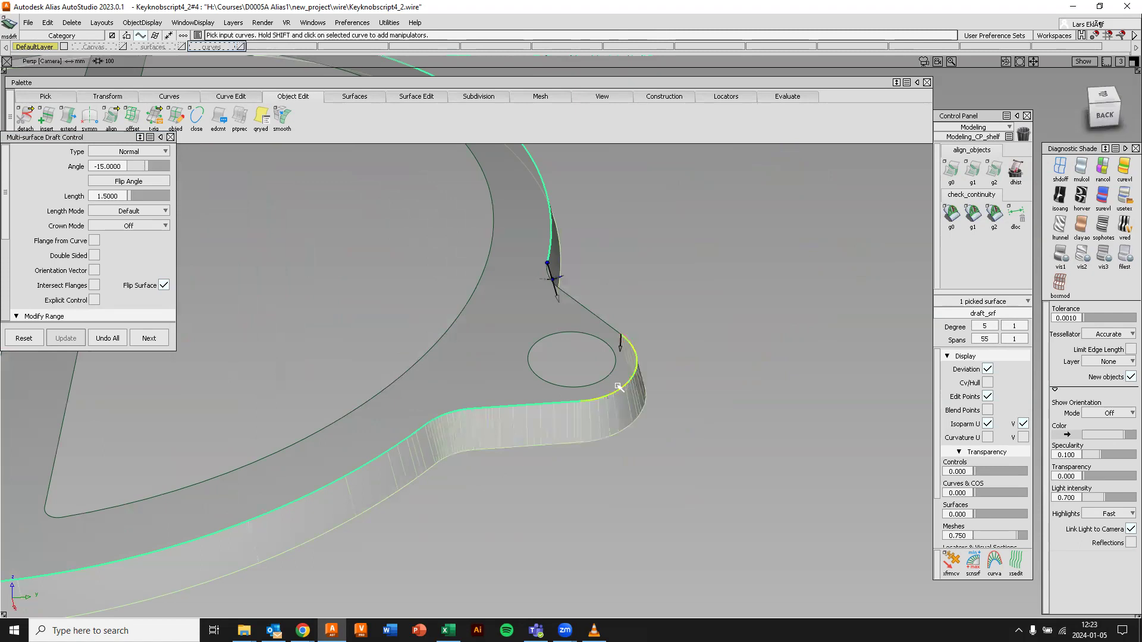
pyautogui.click(613, 328)
pyautogui.keyDown('alt'); pyautogui.keyDown('shift'); pyautogui.moveTo(545, 305); pyautogui.dragTo(725, 393); pyautogui.keyUp('shift'); pyautogui.keyUp('alt')
pyautogui.click(478, 218)
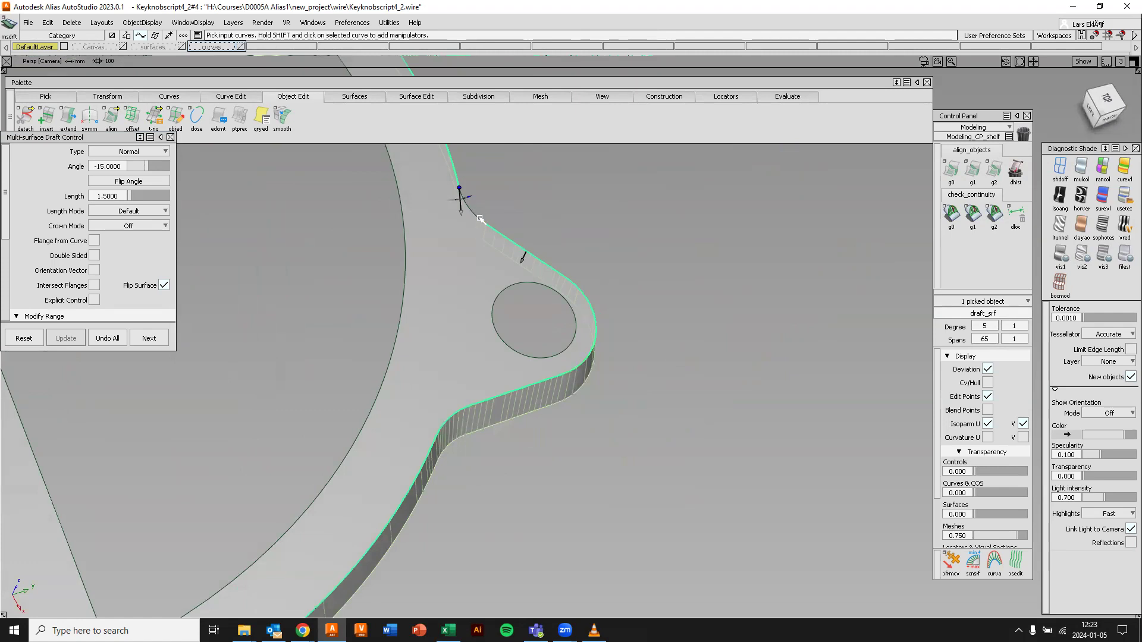
pyautogui.keyDown('alt'); pyautogui.keyDown('shift'); pyautogui.moveTo(436, 265); pyautogui.dragTo(457, 318, button='right'); pyautogui.keyUp('shift'); pyautogui.keyUp('alt')
pyautogui.keyDown('alt'); pyautogui.keyDown('shift'); pyautogui.moveTo(461, 317); pyautogui.dragTo(521, 327, button='middle'); pyautogui.keyUp('shift'); pyautogui.keyUp('alt')
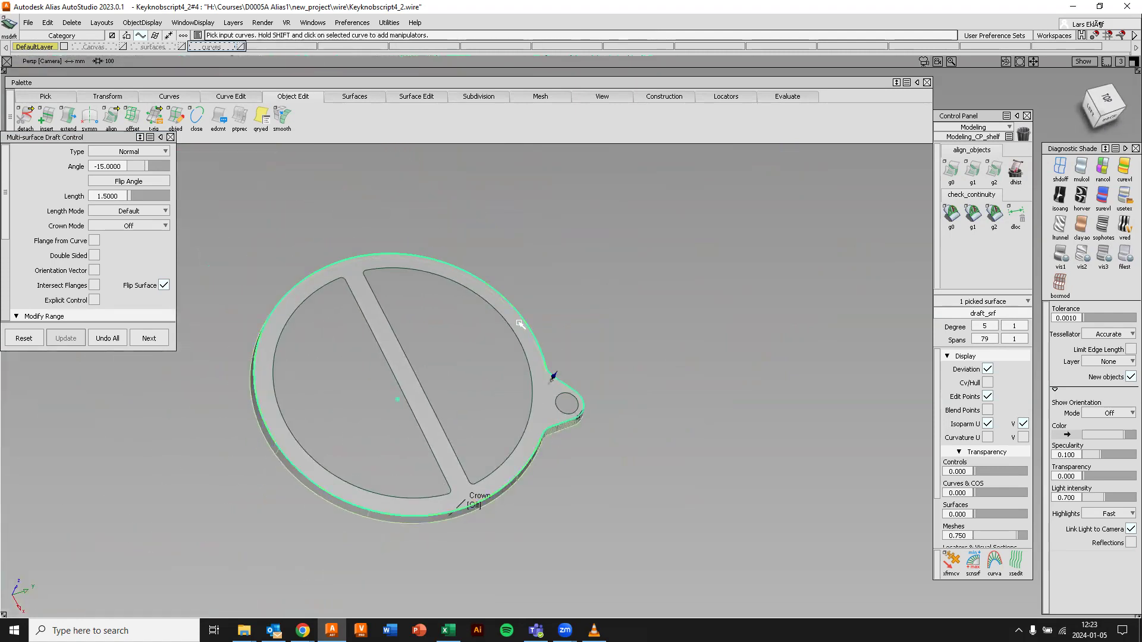
# Inspect the completed outer draft wall in the top view and in perspective
pyautogui.press('F5')
pyautogui.keyDown('ctrl'); pyautogui.keyDown('shift'); pyautogui.moveTo(567, 283); pyautogui.dragTo(569, 255); pyautogui.keyUp('shift'); pyautogui.keyUp('ctrl')
pyautogui.keyDown('alt'); pyautogui.keyDown('shift'); pyautogui.moveTo(402, 294); pyautogui.dragTo(534, 313, button='middle'); pyautogui.keyUp('shift'); pyautogui.keyUp('alt')
pyautogui.keyDown('alt'); pyautogui.keyDown('shift'); pyautogui.moveTo(407, 353); pyautogui.dragTo(455, 238, button='right'); pyautogui.keyUp('shift'); pyautogui.keyUp('alt')
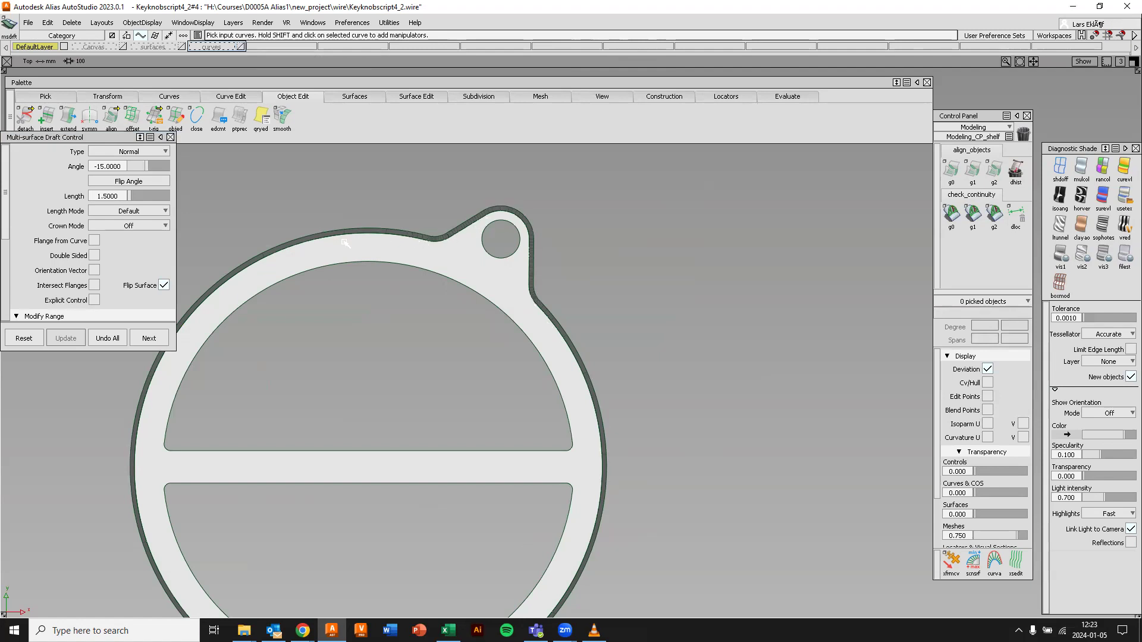
pyautogui.press('F8')
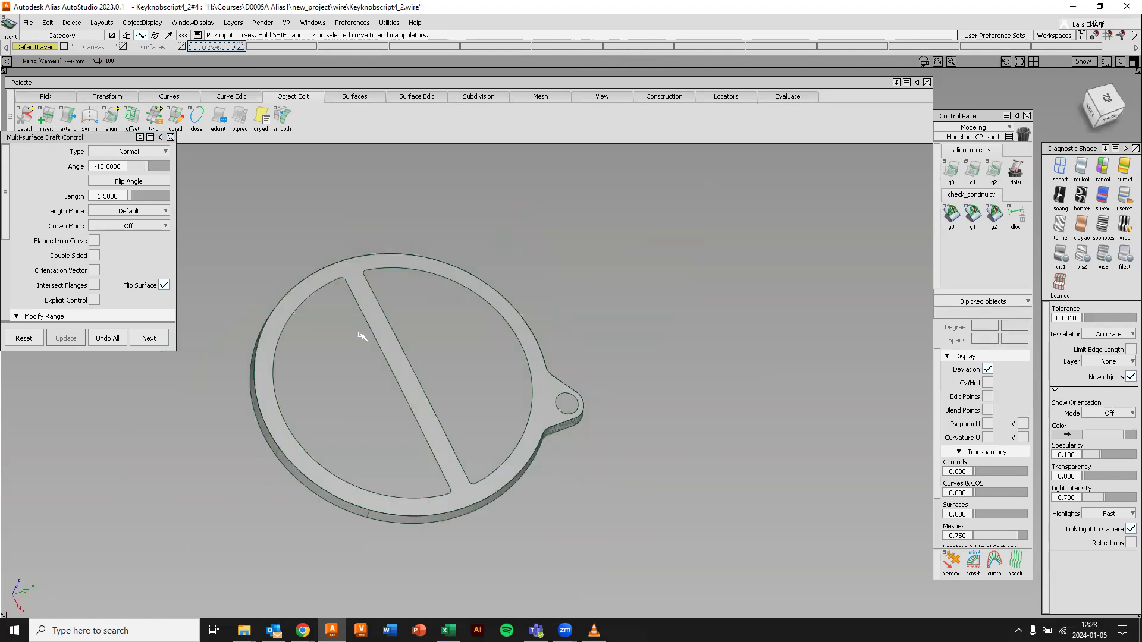
pyautogui.keyDown('alt'); pyautogui.keyDown('shift'); pyautogui.moveTo(399, 376); pyautogui.dragTo(494, 369); pyautogui.keyUp('shift'); pyautogui.keyUp('alt')
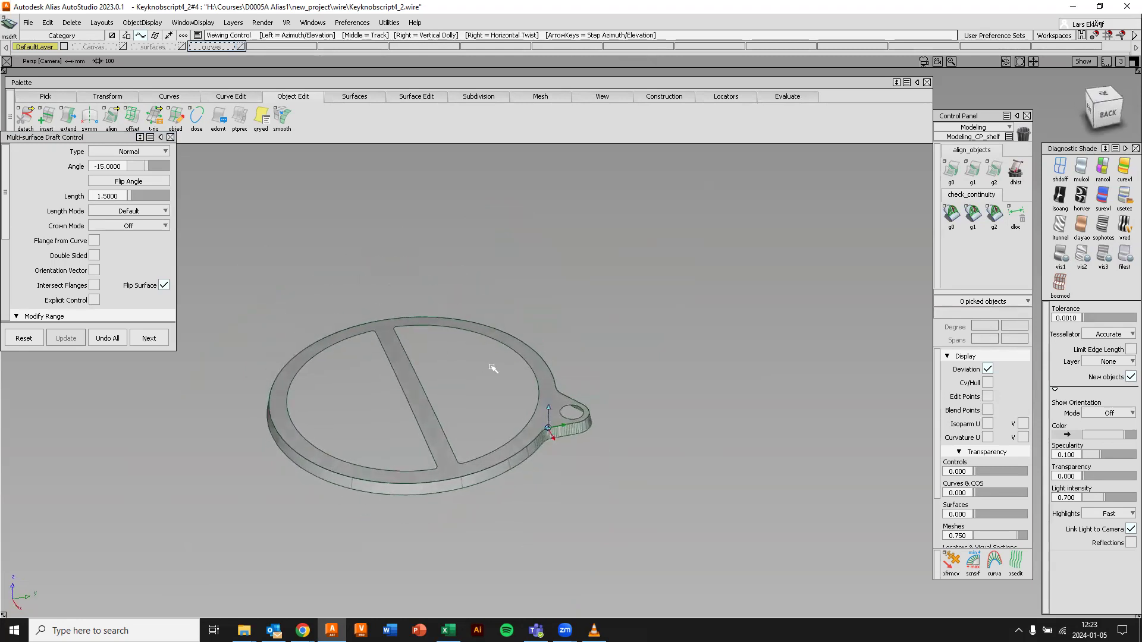
# Create a draft surface from the small round hole in the ring's tab with an angle of 15 degrees
pyautogui.click(566, 418)
pyautogui.keyDown('alt'); pyautogui.keyDown('shift'); pyautogui.moveTo(631, 458); pyautogui.dragTo(619, 413, button='right'); pyautogui.keyUp('shift'); pyautogui.keyUp('alt')
pyautogui.keyDown('alt'); pyautogui.keyDown('shift'); pyautogui.moveTo(619, 412); pyautogui.dragTo(565, 333); pyautogui.keyUp('shift'); pyautogui.keyUp('alt')
pyautogui.click(102, 167)
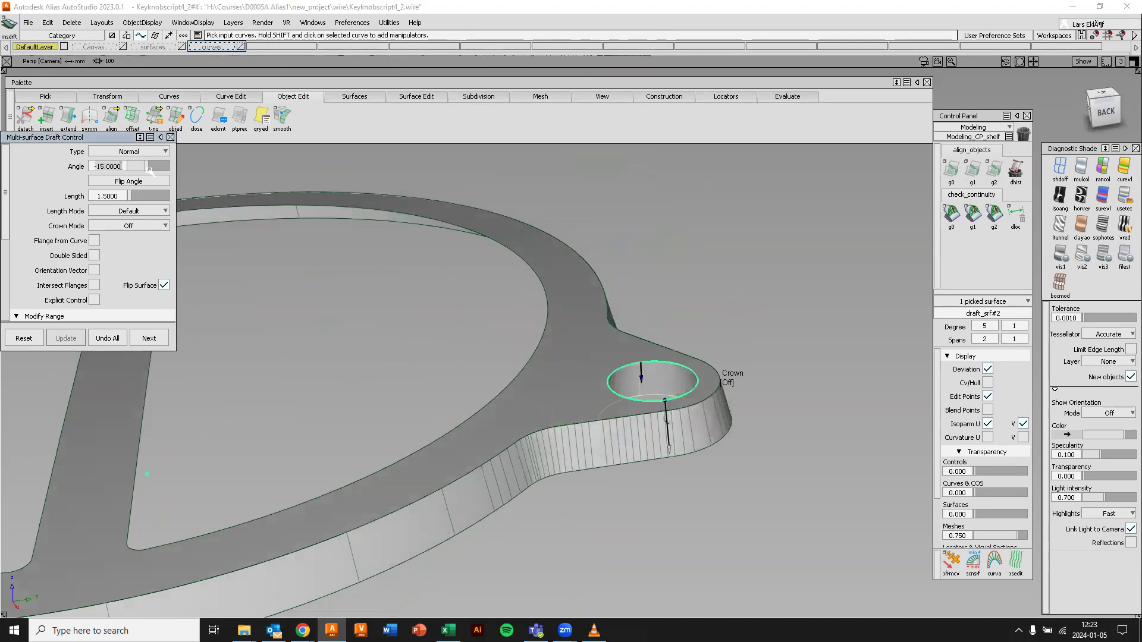
pyautogui.write('15')
pyautogui.press('Return')
pyautogui.keyDown('shift'); pyautogui.click(548, 427); pyautogui.keyUp('shift')
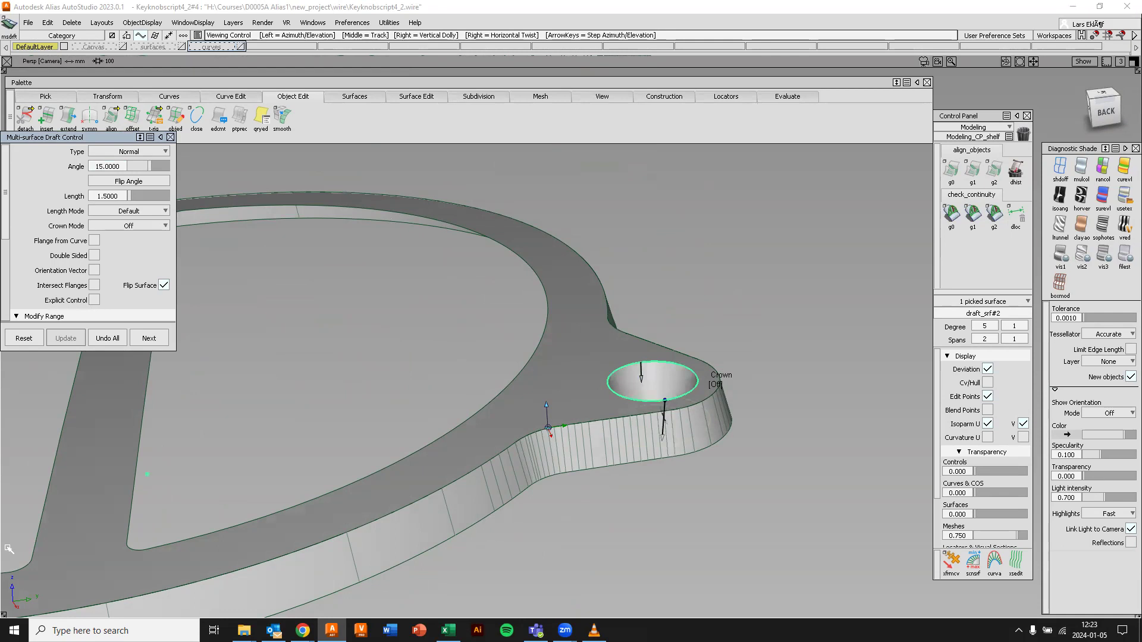
pyautogui.keyDown('alt'); pyautogui.keyDown('shift'); pyautogui.moveTo(614, 329); pyautogui.dragTo(501, 362); pyautogui.keyUp('shift'); pyautogui.keyUp('alt')
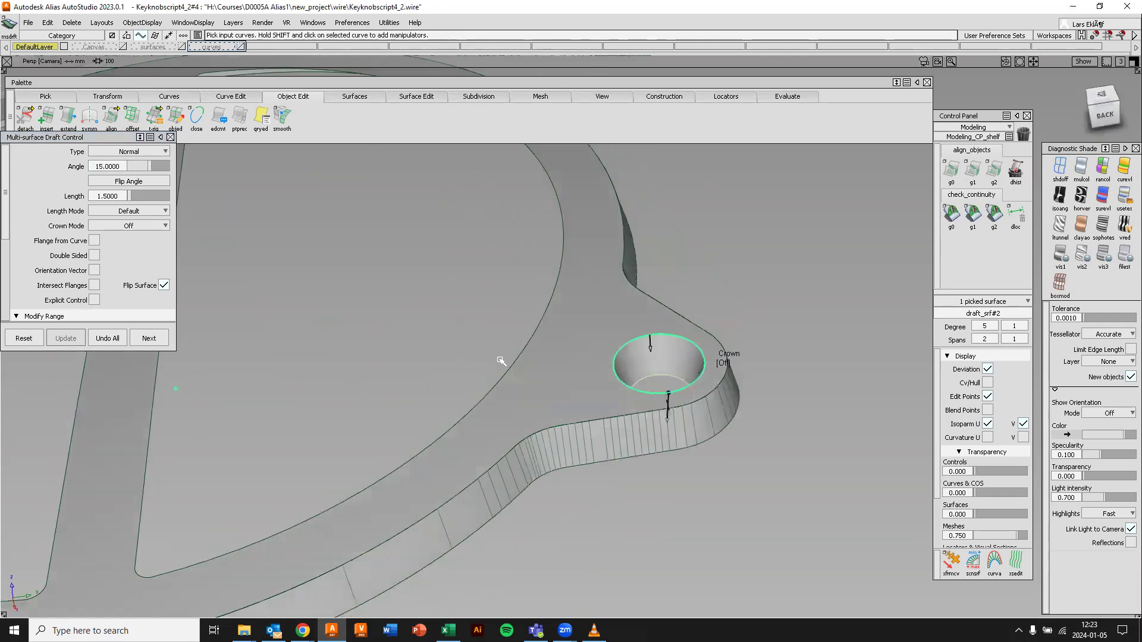
pyautogui.click(156, 340)
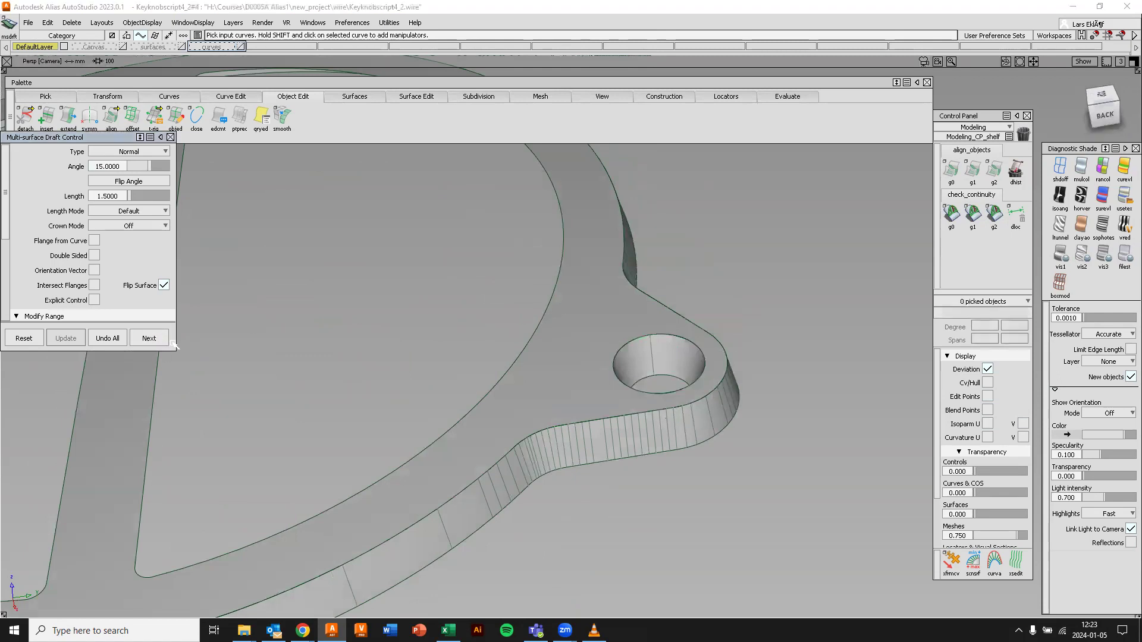
# Create a draft wall around the semicircular opening nearest the tab, following its arc, rounded corners and straight edge
pyautogui.click(524, 351)
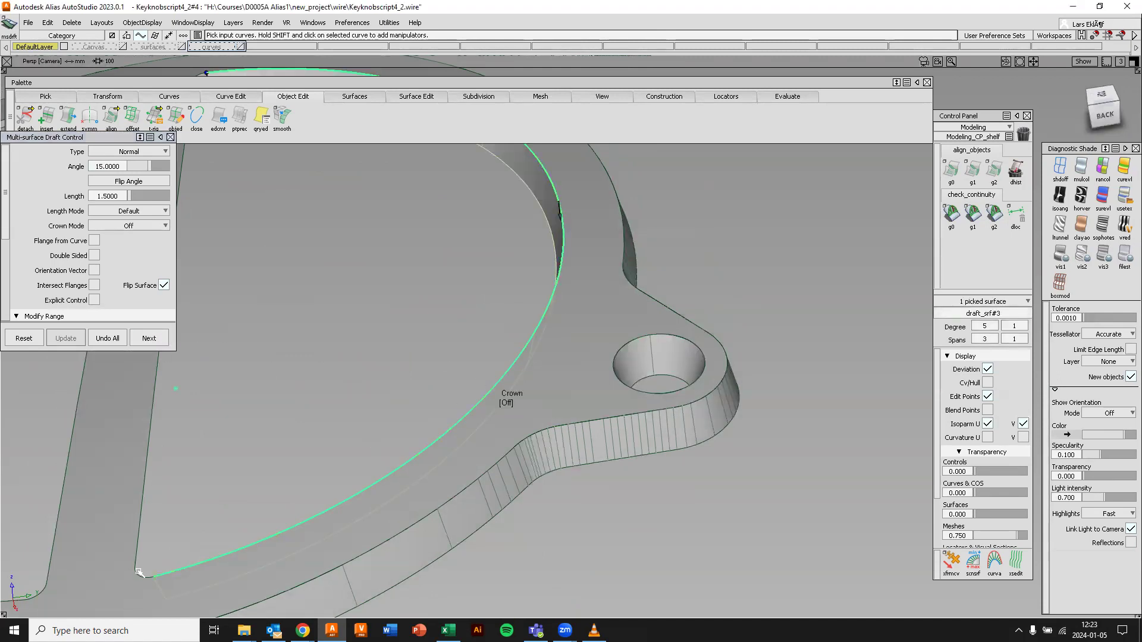
pyautogui.keyDown('alt'); pyautogui.keyDown('shift'); pyautogui.moveTo(339, 371); pyautogui.dragTo(309, 426); pyautogui.keyUp('shift'); pyautogui.keyUp('alt')
pyautogui.click(303, 425)
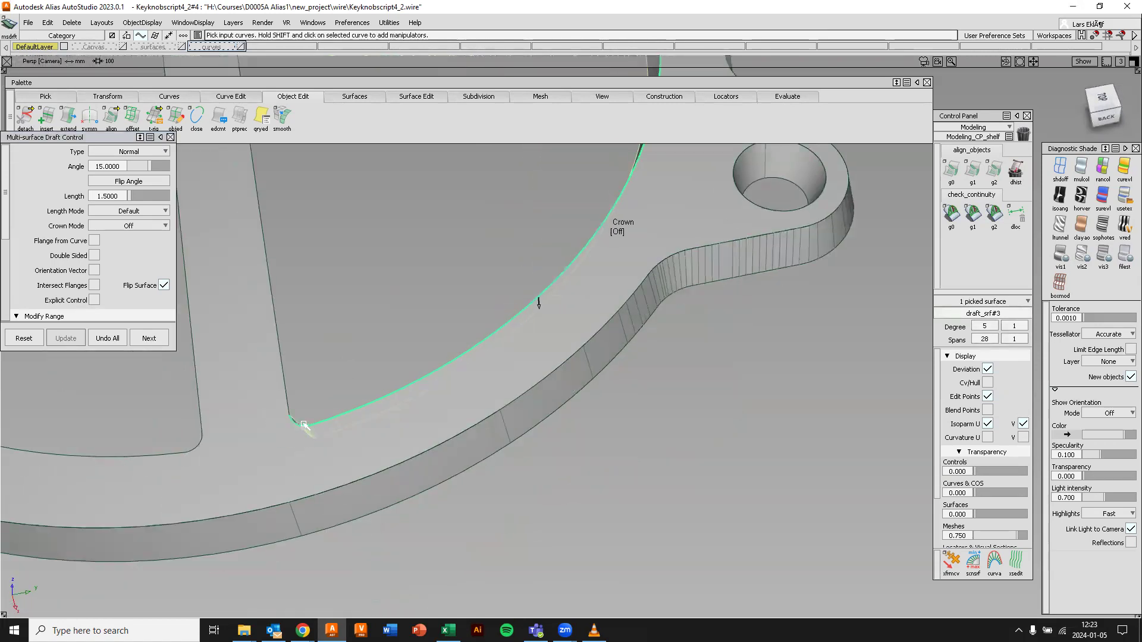
pyautogui.click(283, 376)
pyautogui.keyDown('alt'); pyautogui.keyDown('shift'); pyautogui.moveTo(365, 341); pyautogui.dragTo(302, 359); pyautogui.keyUp('shift'); pyautogui.keyUp('alt')
pyautogui.click(300, 368)
pyautogui.keyDown('alt'); pyautogui.keyDown('shift'); pyautogui.moveTo(309, 427); pyautogui.dragTo(209, 405, button='right'); pyautogui.keyUp('shift'); pyautogui.keyUp('alt')
pyautogui.keyDown('alt'); pyautogui.keyDown('shift'); pyautogui.moveTo(228, 403); pyautogui.dragTo(437, 354, button='middle'); pyautogui.keyUp('shift'); pyautogui.keyUp('alt')
pyautogui.keyDown('alt'); pyautogui.keyDown('shift'); pyautogui.moveTo(207, 418); pyautogui.dragTo(156, 465, button='right'); pyautogui.keyUp('shift'); pyautogui.keyUp('alt')
pyautogui.keyDown('alt'); pyautogui.keyDown('shift'); pyautogui.moveTo(349, 428); pyautogui.dragTo(528, 348, button='middle'); pyautogui.keyUp('shift'); pyautogui.keyUp('alt')
pyautogui.keyDown('alt'); pyautogui.keyDown('shift'); pyautogui.moveTo(528, 347); pyautogui.dragTo(574, 329); pyautogui.keyUp('shift'); pyautogui.keyUp('alt')
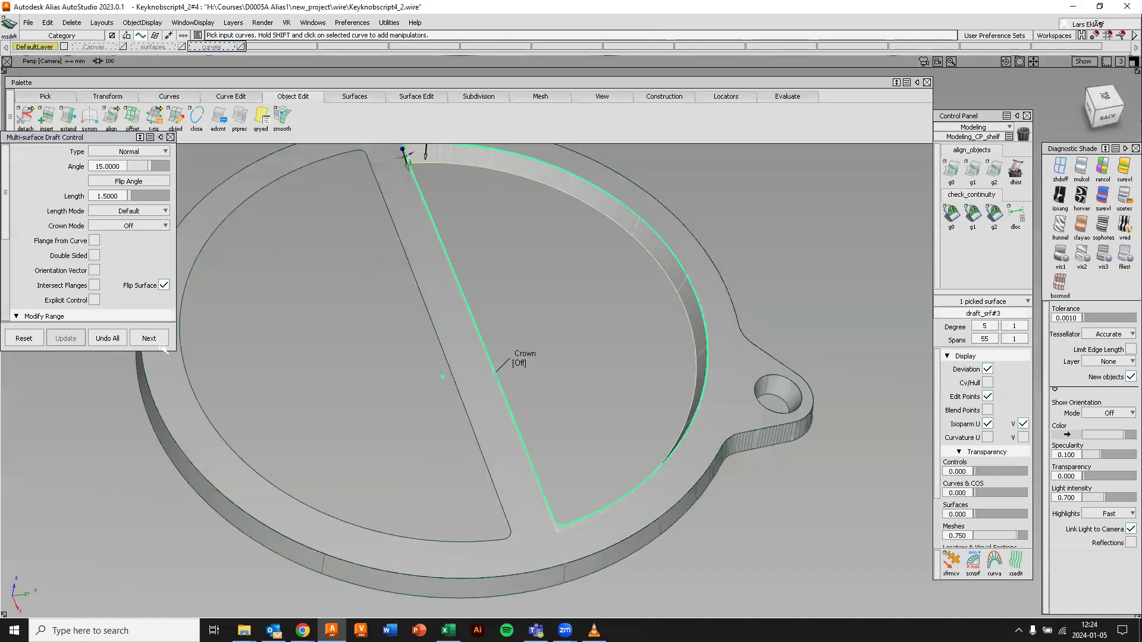
pyautogui.click(446, 360)
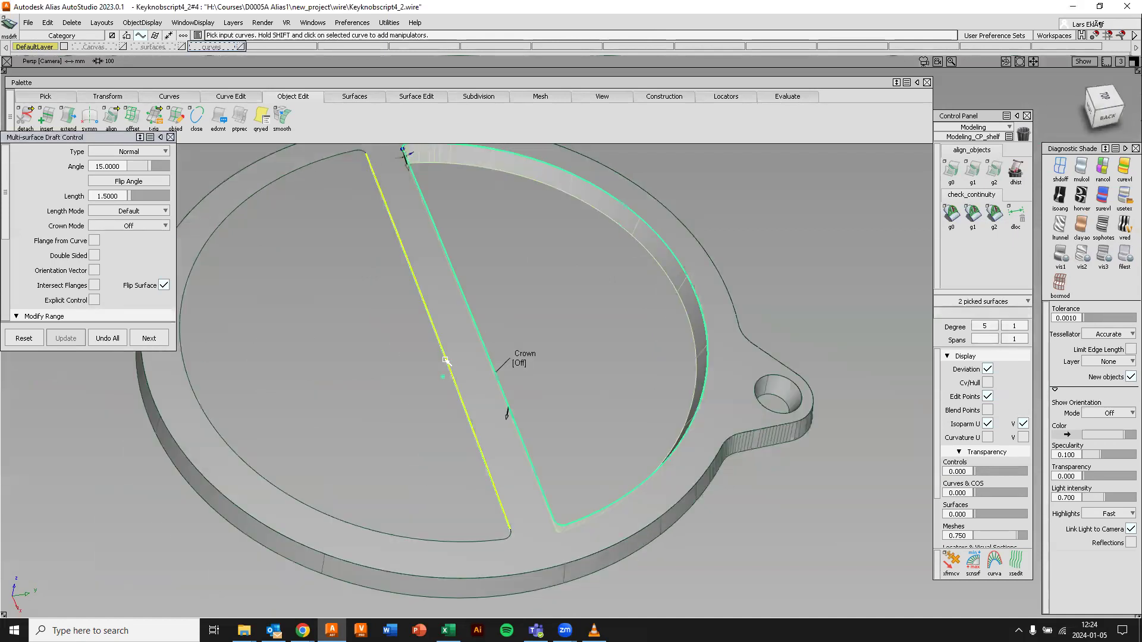
pyautogui.moveTo(508, 457)
pyautogui.keyDown('alt'); pyautogui.keyDown('shift'); pyautogui.mouseDown(button='right')
pyautogui.moveTo(548, 434)
pyautogui.moveTo(548, 452)
pyautogui.moveTo(522, 446)
pyautogui.mouseUp(button='right'); pyautogui.keyUp('shift'); pyautogui.keyUp('alt')
pyautogui.keyDown('alt'); pyautogui.keyDown('shift'); pyautogui.moveTo(522, 446); pyautogui.dragTo(477, 431); pyautogui.keyUp('shift'); pyautogui.keyUp('alt')
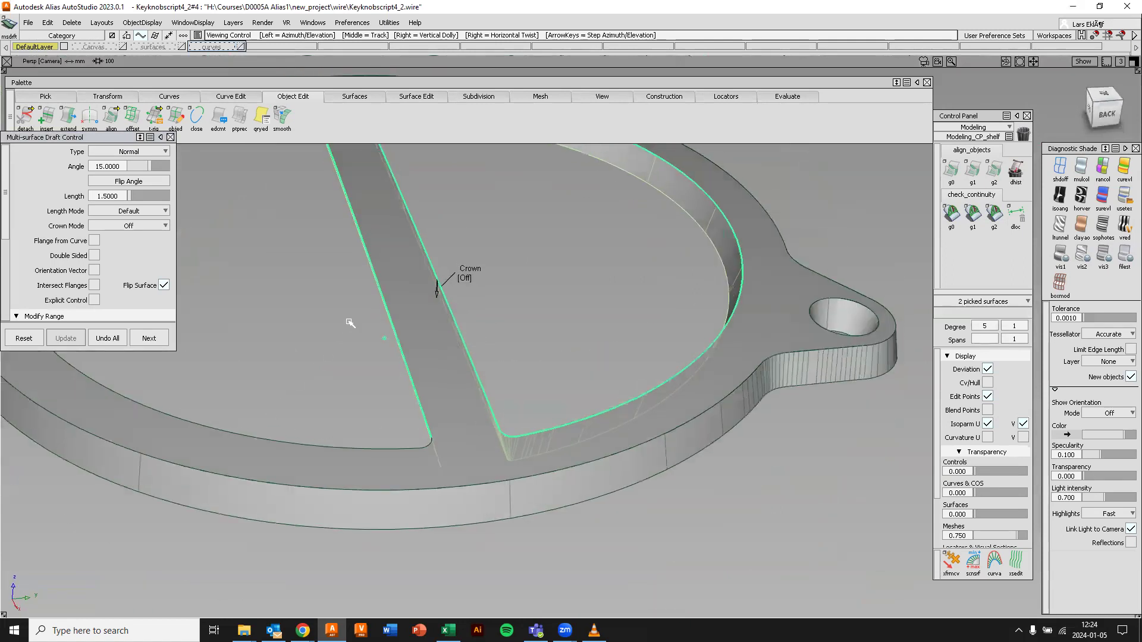
pyautogui.keyDown('shift'); pyautogui.click(379, 293); pyautogui.keyUp('shift')
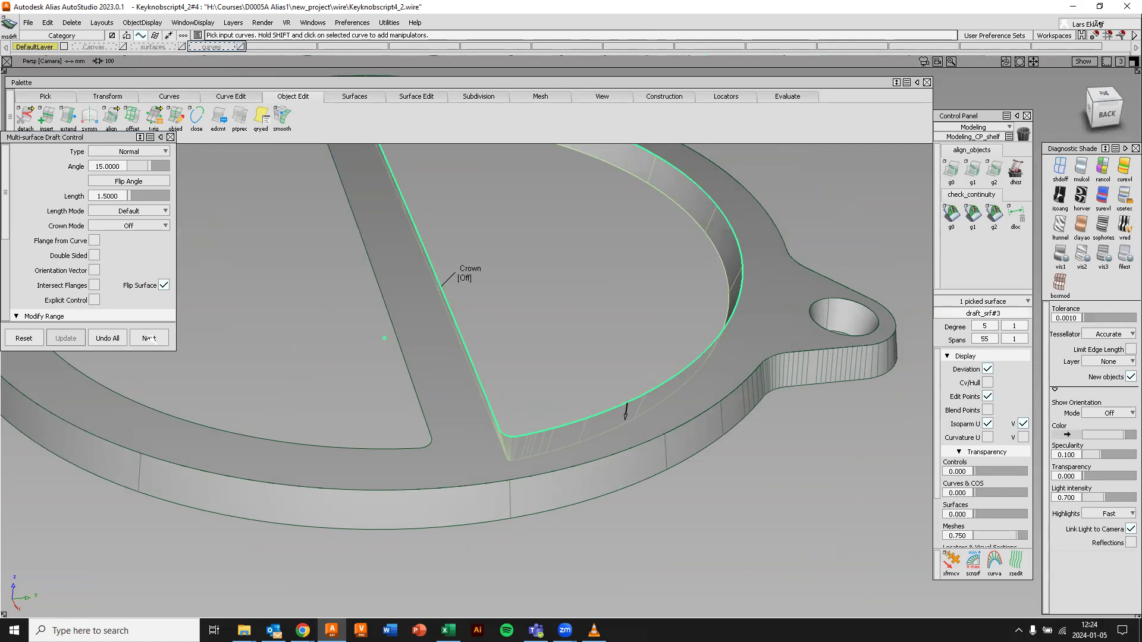
# Create a separate draft wall around the semicircular opening farther from the tab, covering its straight edge, rounded corners and arc
pyautogui.click(149, 338)
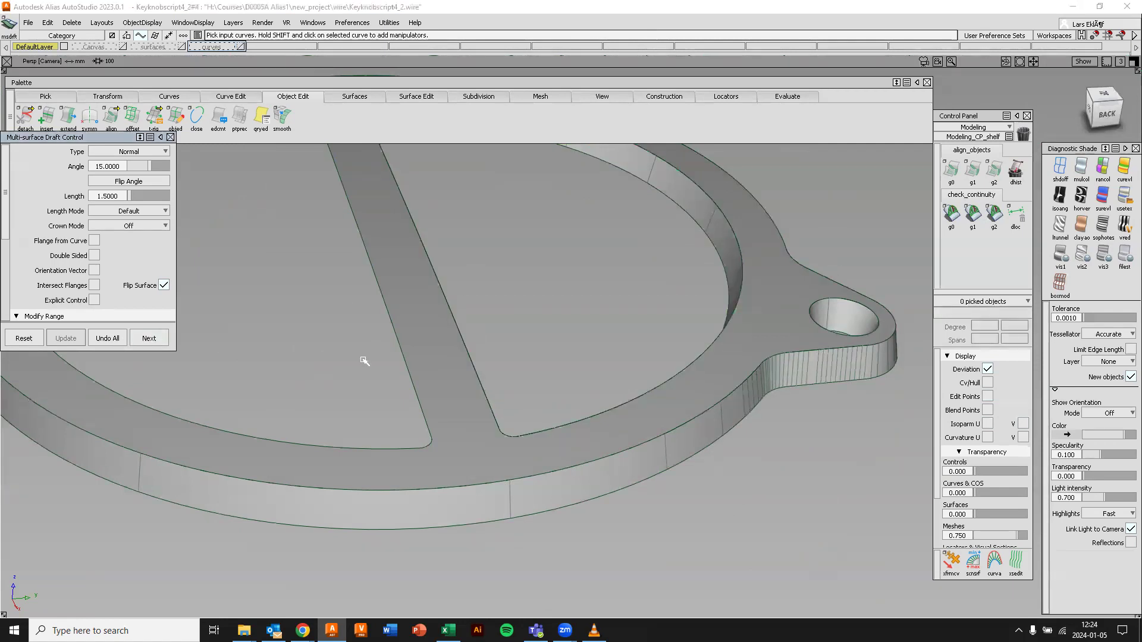
pyautogui.click(408, 374)
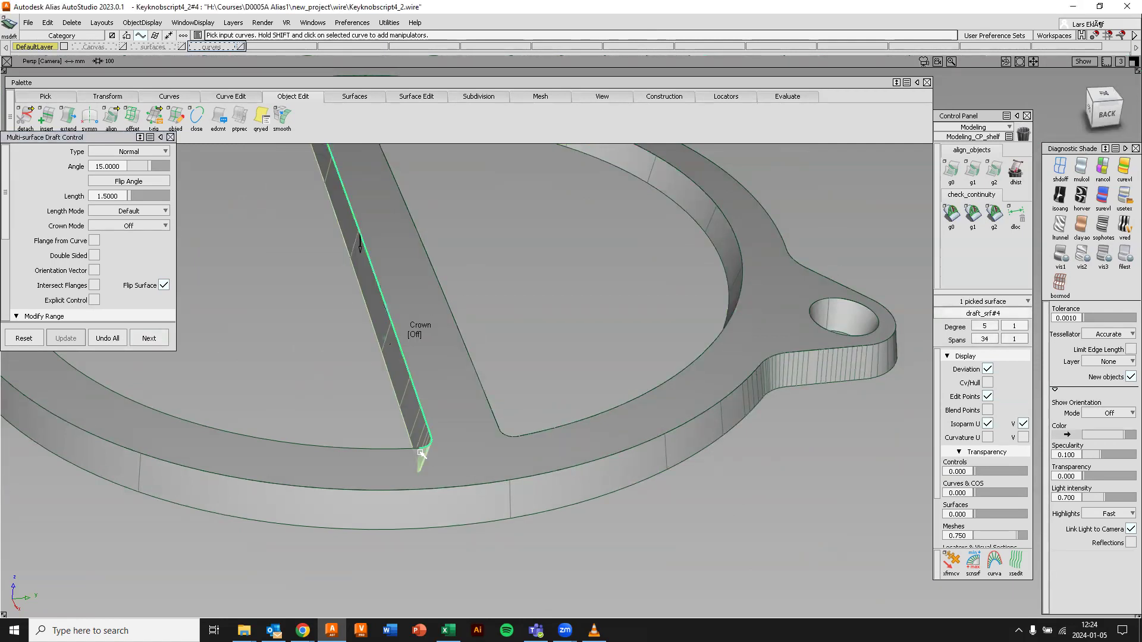
pyautogui.click(400, 449)
pyautogui.keyDown('alt'); pyautogui.keyDown('shift'); pyautogui.moveTo(304, 287); pyautogui.dragTo(340, 339, button='right'); pyautogui.keyUp('shift'); pyautogui.keyUp('alt')
pyautogui.keyDown('alt'); pyautogui.keyDown('shift'); pyautogui.moveTo(396, 387); pyautogui.dragTo(353, 296, button='middle'); pyautogui.keyUp('shift'); pyautogui.keyUp('alt')
pyautogui.keyDown('alt'); pyautogui.keyDown('shift'); pyautogui.moveTo(393, 316); pyautogui.dragTo(415, 463, button='right'); pyautogui.keyUp('shift'); pyautogui.keyUp('alt')
pyautogui.keyDown('alt'); pyautogui.keyDown('shift'); pyautogui.moveTo(531, 302); pyautogui.dragTo(481, 343, button='middle'); pyautogui.keyUp('shift'); pyautogui.keyUp('alt')
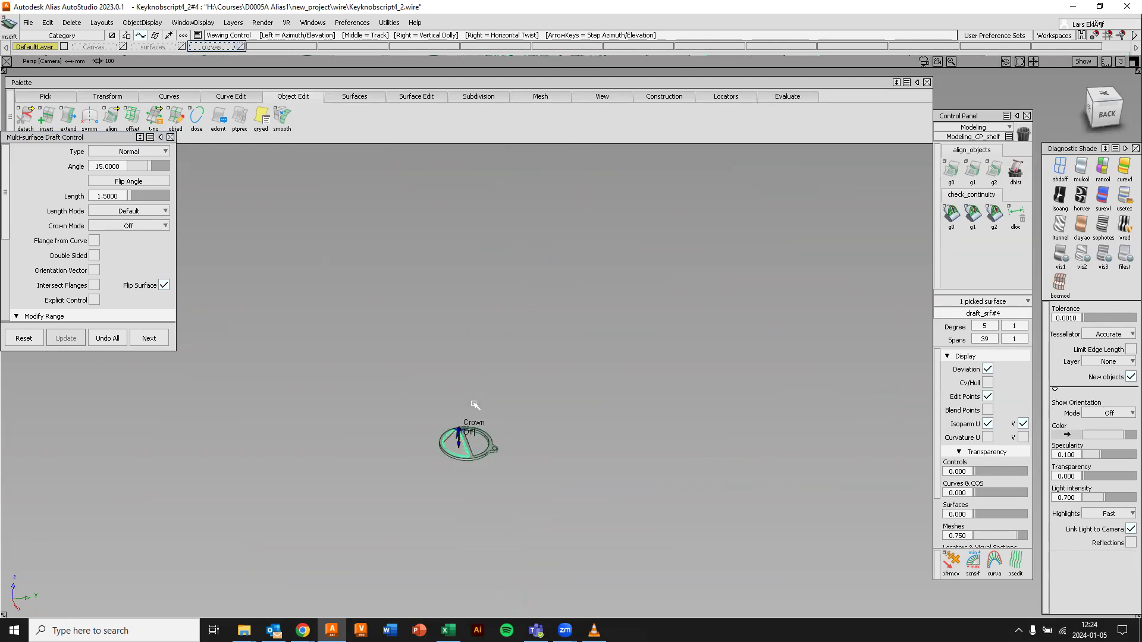
pyautogui.keyDown('alt'); pyautogui.keyDown('shift'); pyautogui.moveTo(459, 437); pyautogui.dragTo(432, 306, button='right'); pyautogui.keyUp('shift'); pyautogui.keyUp('alt')
pyautogui.click(399, 301)
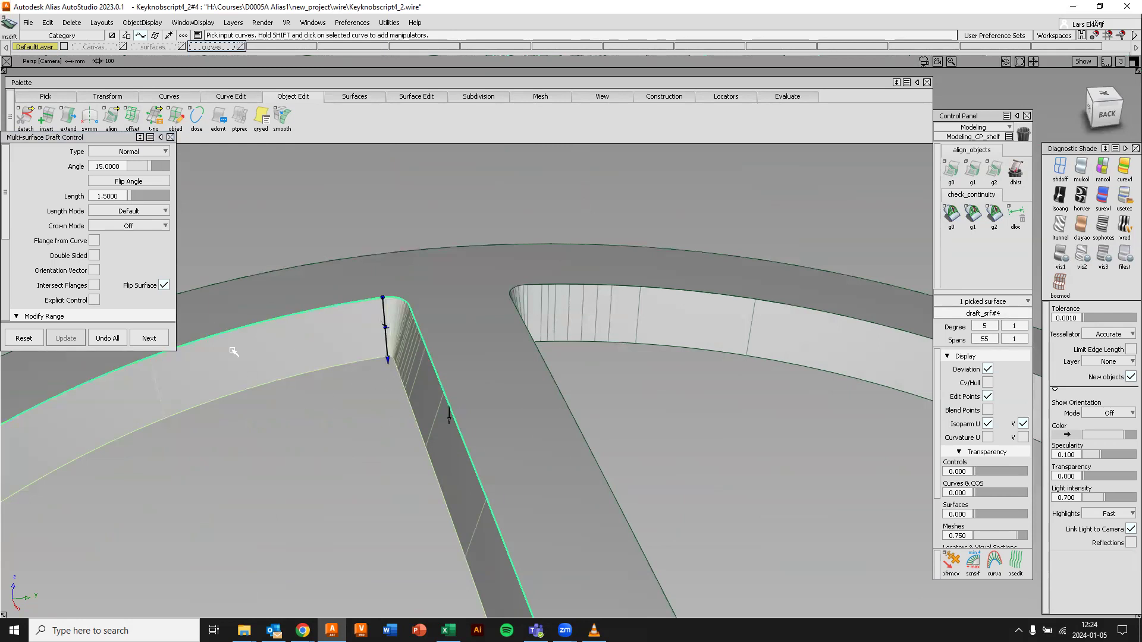
pyautogui.click(156, 339)
# Show the surfaces layer and shade the complete key fob with the user texture diagnostic shader
pyautogui.keyDown('alt'); pyautogui.keyDown('shift'); pyautogui.moveTo(336, 452); pyautogui.dragTo(376, 392, button='right'); pyautogui.keyUp('shift'); pyautogui.keyUp('alt')
pyautogui.keyDown('alt'); pyautogui.keyDown('shift'); pyautogui.moveTo(376, 392); pyautogui.dragTo(574, 405); pyautogui.keyUp('shift'); pyautogui.keyUp('alt')
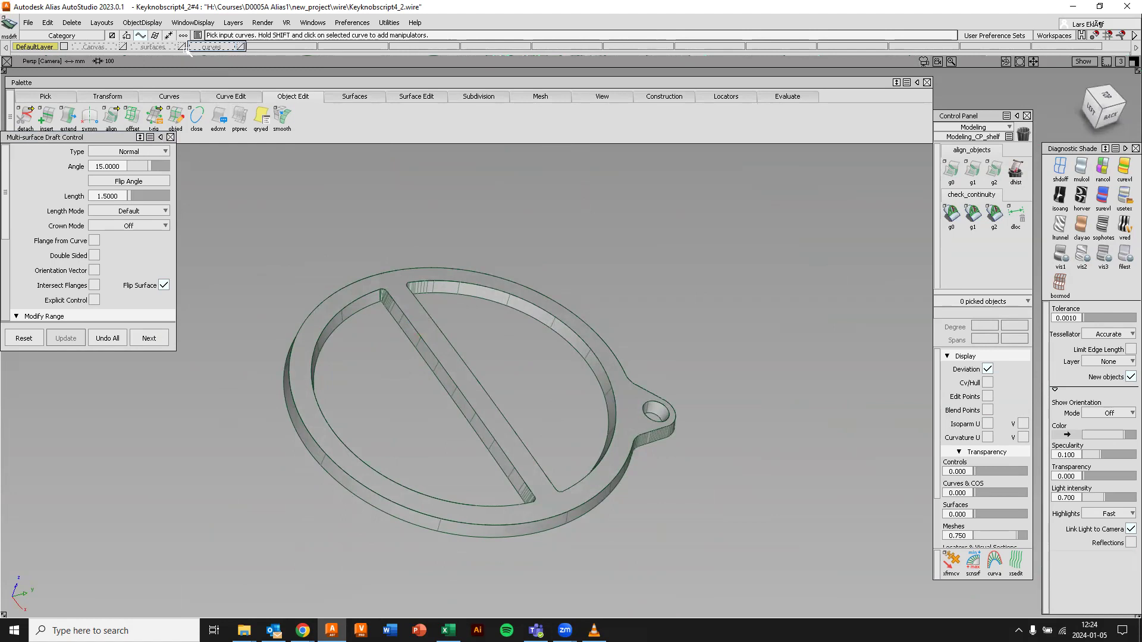
pyautogui.click(182, 46)
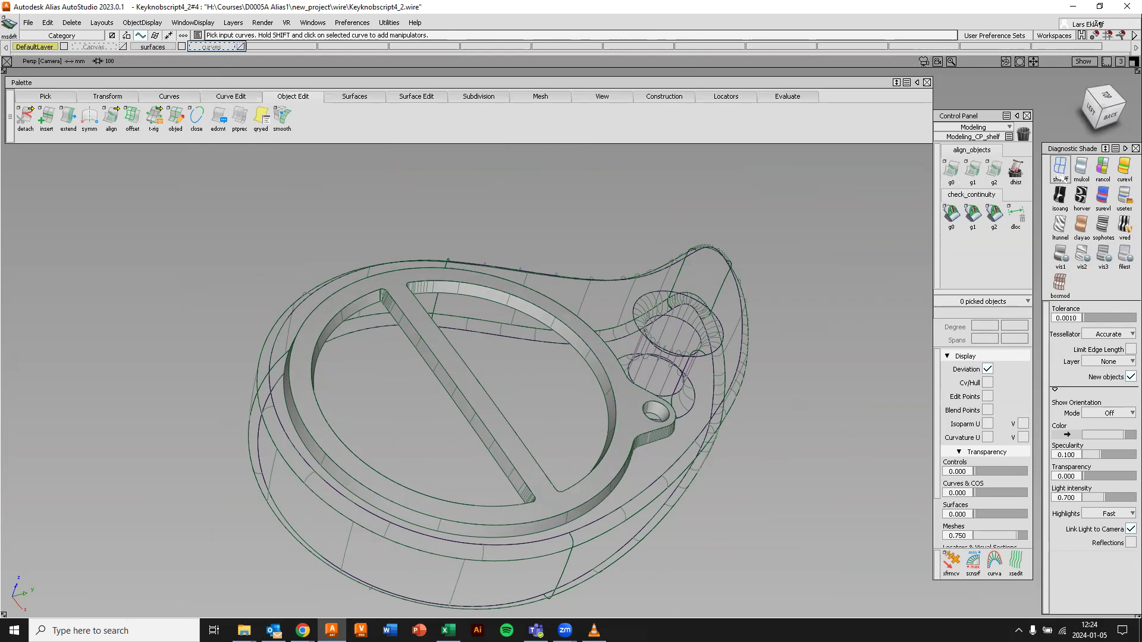
pyautogui.click(1081, 168)
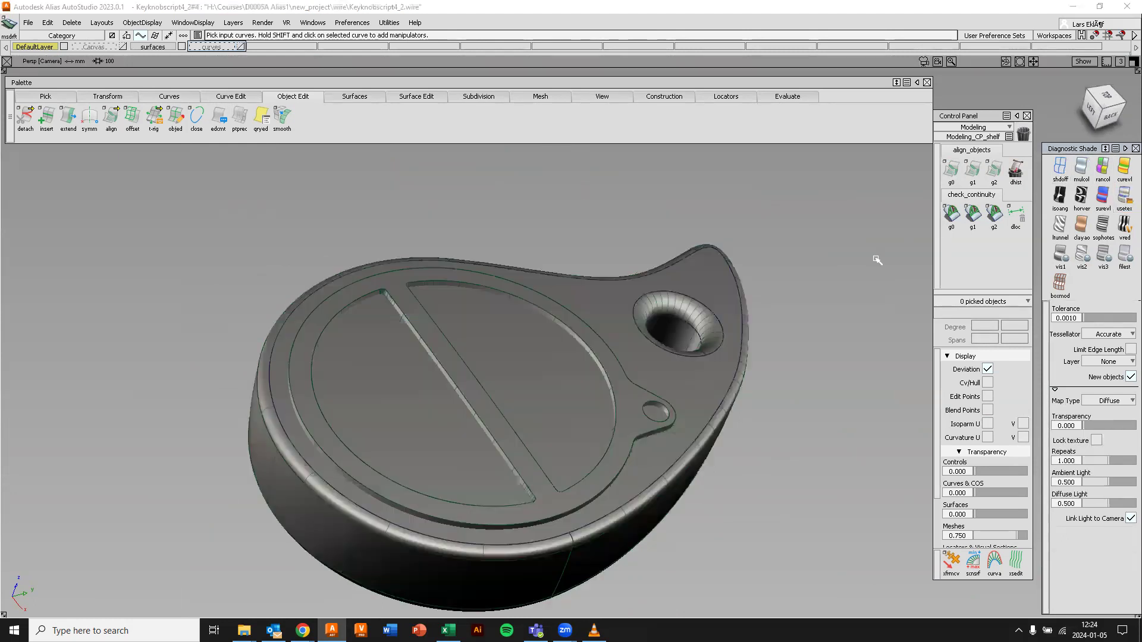
# Examine how the drafted walls of the ring, tab and openings meet the key fob's top surface from several angles
pyautogui.moveTo(509, 364)
pyautogui.keyDown('alt'); pyautogui.keyDown('shift'); pyautogui.mouseDown()
pyautogui.moveTo(415, 527)
pyautogui.moveTo(420, 551)
pyautogui.moveTo(313, 356)
pyautogui.moveTo(337, 302)
pyautogui.moveTo(440, 404)
pyautogui.mouseUp(); pyautogui.keyUp('shift'); pyautogui.keyUp('alt')
pyautogui.keyDown('alt'); pyautogui.keyDown('shift'); pyautogui.moveTo(440, 404); pyautogui.dragTo(512, 400, button='right'); pyautogui.keyUp('shift'); pyautogui.keyUp('alt')
pyautogui.moveTo(512, 400)
pyautogui.keyDown('alt'); pyautogui.keyDown('shift'); pyautogui.mouseDown(button='middle')
pyautogui.moveTo(434, 347)
pyautogui.moveTo(427, 315)
pyautogui.mouseUp(button='middle'); pyautogui.keyUp('shift'); pyautogui.keyUp('alt')
pyautogui.moveTo(427, 315)
pyautogui.keyDown('alt'); pyautogui.keyDown('shift'); pyautogui.mouseDown(button='right')
pyautogui.moveTo(449, 351)
pyautogui.moveTo(448, 341)
pyautogui.mouseUp(button='right'); pyautogui.keyUp('shift'); pyautogui.keyUp('alt')
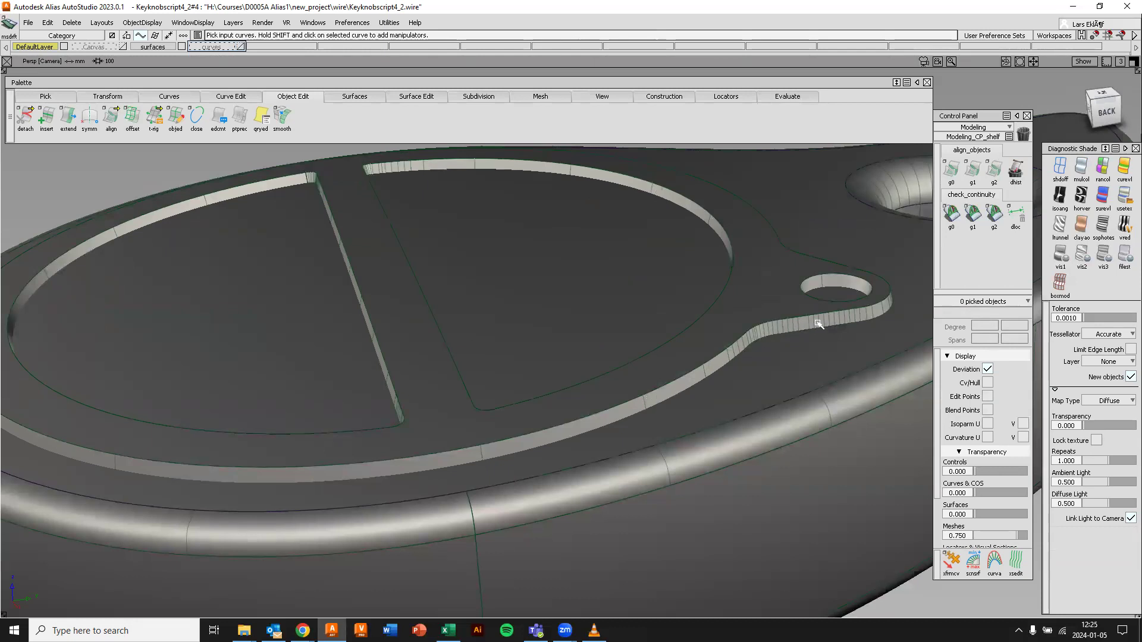
pyautogui.keyDown('alt'); pyautogui.keyDown('shift'); pyautogui.moveTo(247, 453); pyautogui.dragTo(452, 367); pyautogui.keyUp('shift'); pyautogui.keyUp('alt')
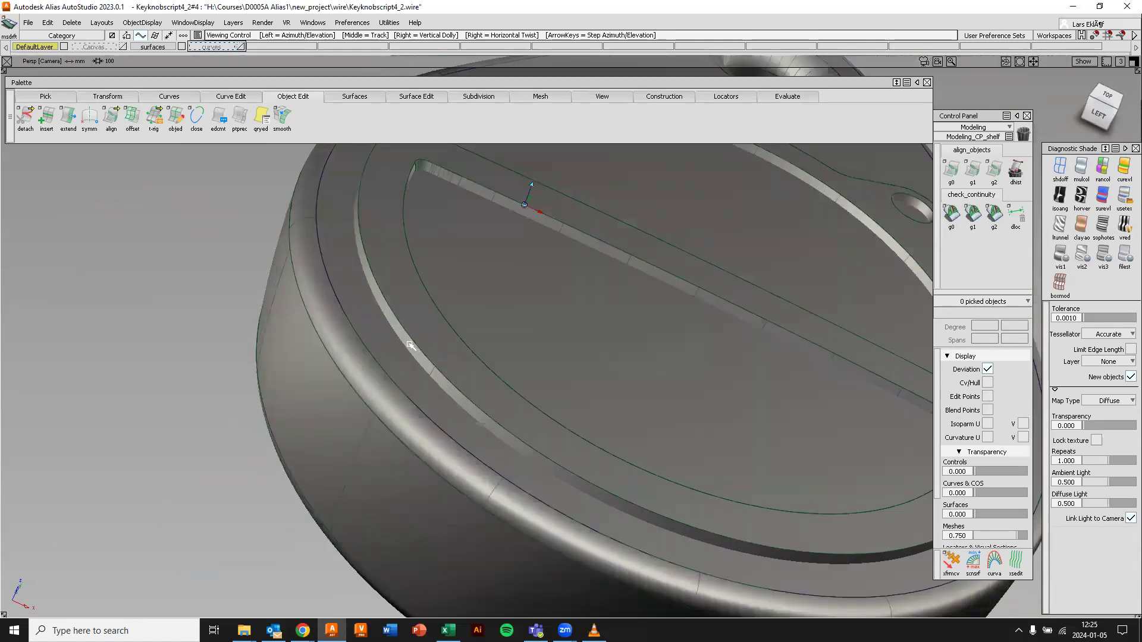
pyautogui.keyDown('alt'); pyautogui.keyDown('shift'); pyautogui.moveTo(612, 394); pyautogui.dragTo(449, 324); pyautogui.keyUp('shift'); pyautogui.keyUp('alt')
pyautogui.keyDown('alt'); pyautogui.keyDown('shift'); pyautogui.moveTo(440, 360); pyautogui.dragTo(246, 341, button='middle'); pyautogui.keyUp('shift'); pyautogui.keyUp('alt')
pyautogui.keyDown('alt'); pyautogui.keyDown('shift'); pyautogui.moveTo(353, 307); pyautogui.dragTo(377, 347, button='right'); pyautogui.keyUp('shift'); pyautogui.keyUp('alt')
pyautogui.keyDown('alt'); pyautogui.keyDown('shift'); pyautogui.moveTo(377, 346); pyautogui.dragTo(344, 370, button='middle'); pyautogui.keyUp('shift'); pyautogui.keyUp('alt')
pyautogui.keyDown('alt'); pyautogui.keyDown('shift'); pyautogui.moveTo(344, 369); pyautogui.dragTo(301, 365); pyautogui.keyUp('shift'); pyautogui.keyUp('alt')
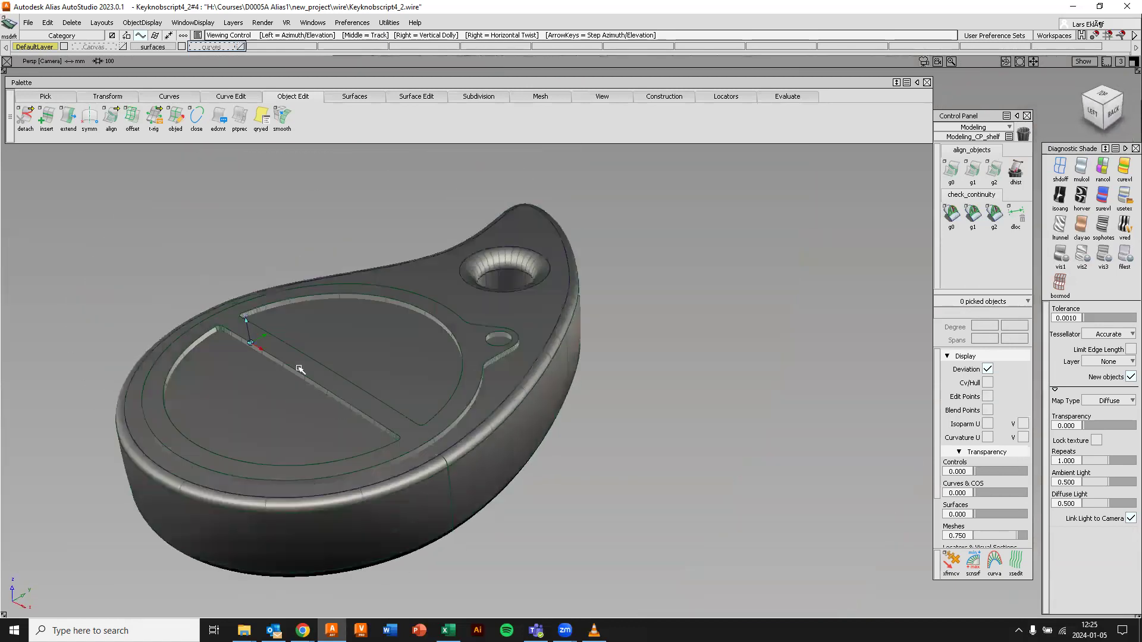
# Hide the surfaces layer and set up a Round of radius 0.4 on all the ring's surfaces, with G1 Circular continuity
pyautogui.click(183, 47)
pyautogui.keyDown('alt'); pyautogui.keyDown('shift'); pyautogui.moveTo(453, 263); pyautogui.dragTo(526, 273, button='middle'); pyautogui.keyUp('shift'); pyautogui.keyUp('alt')
pyautogui.keyDown('alt'); pyautogui.keyDown('shift'); pyautogui.moveTo(457, 285); pyautogui.dragTo(458, 315); pyautogui.keyUp('shift'); pyautogui.keyUp('alt')
pyautogui.click(355, 96)
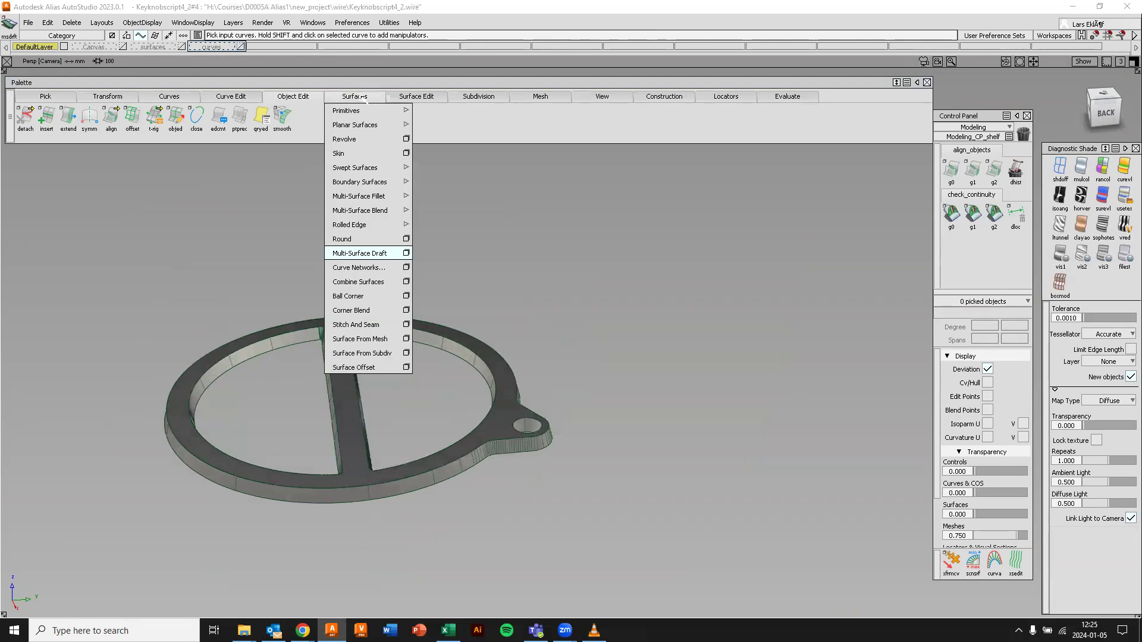
pyautogui.click(360, 239)
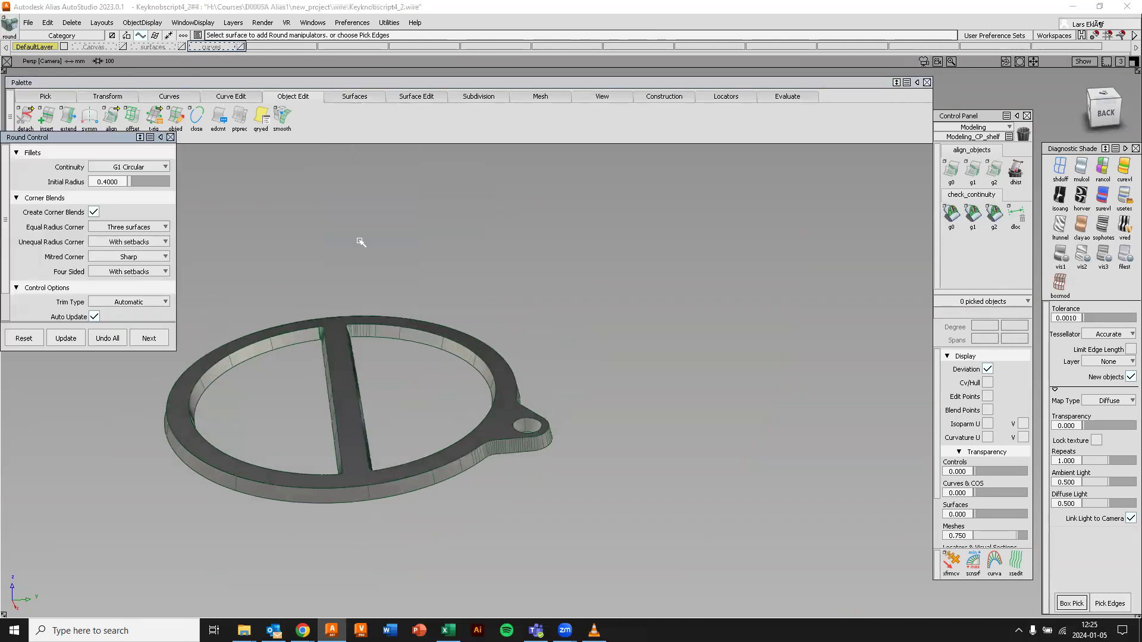
pyautogui.keyDown('alt'); pyautogui.keyDown('shift'); pyautogui.moveTo(489, 305); pyautogui.dragTo(600, 273); pyautogui.keyUp('shift'); pyautogui.keyUp('alt')
pyautogui.moveTo(228, 219); pyautogui.dragTo(781, 515)
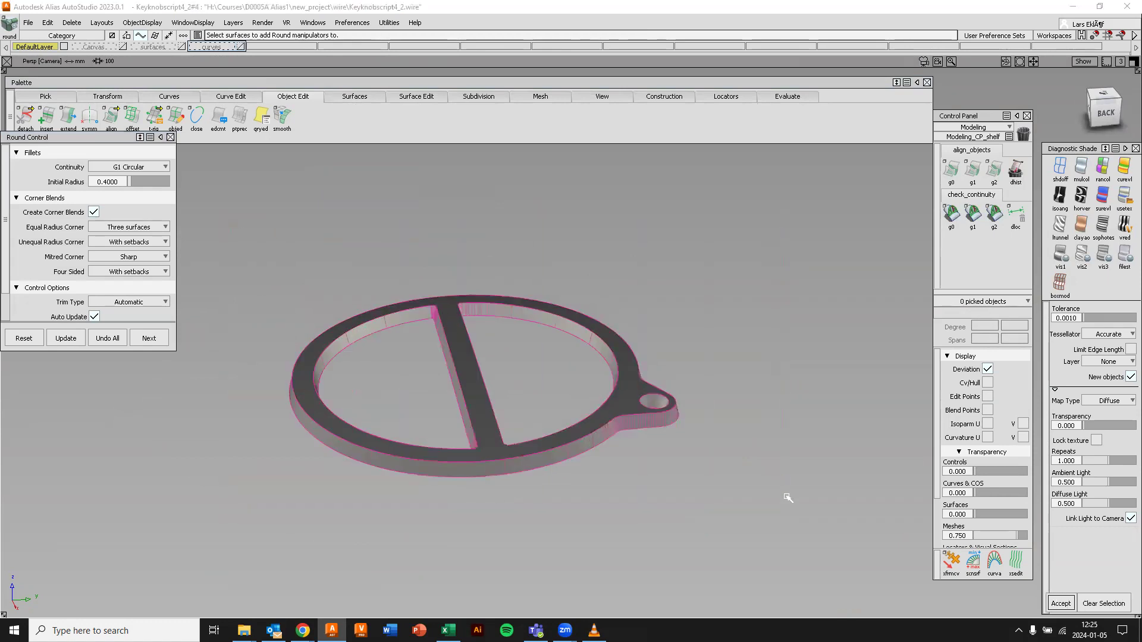
pyautogui.press('space')
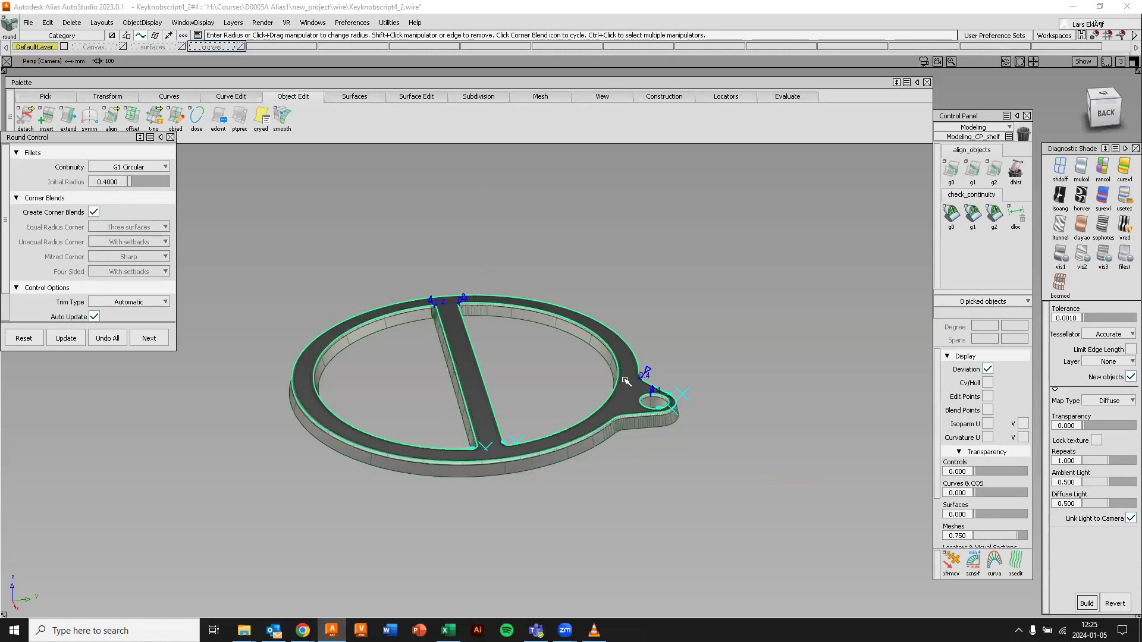
# Turn off the diagnostic shading and build the rounds along the ring's top edges
pyautogui.click(1060, 169)
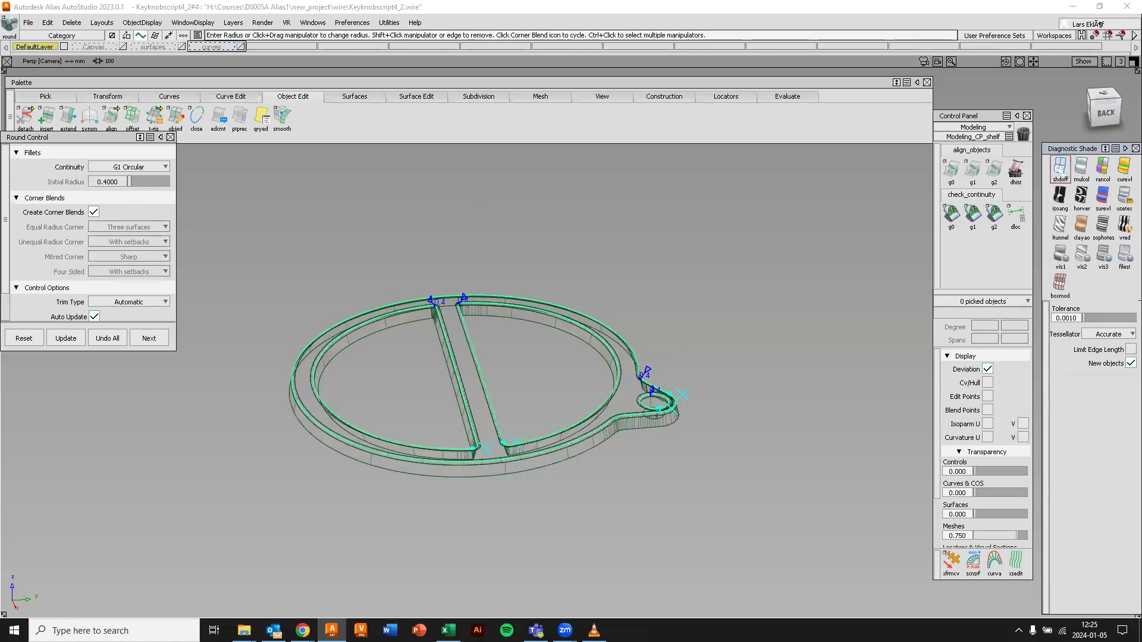
pyautogui.keyDown('ctrl'); pyautogui.keyDown('shift'); pyautogui.moveTo(787, 269); pyautogui.dragTo(789, 239); pyautogui.keyUp('shift'); pyautogui.keyUp('ctrl')
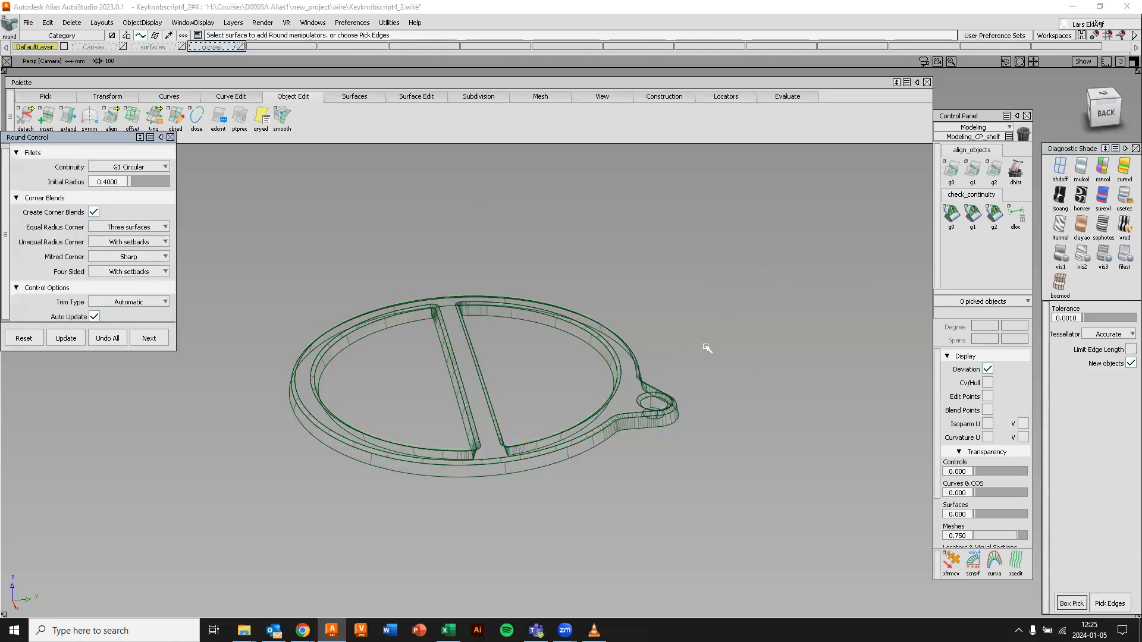
pyautogui.keyDown('alt'); pyautogui.keyDown('shift'); pyautogui.moveTo(607, 392); pyautogui.dragTo(653, 397, button='right'); pyautogui.keyUp('shift'); pyautogui.keyUp('alt')
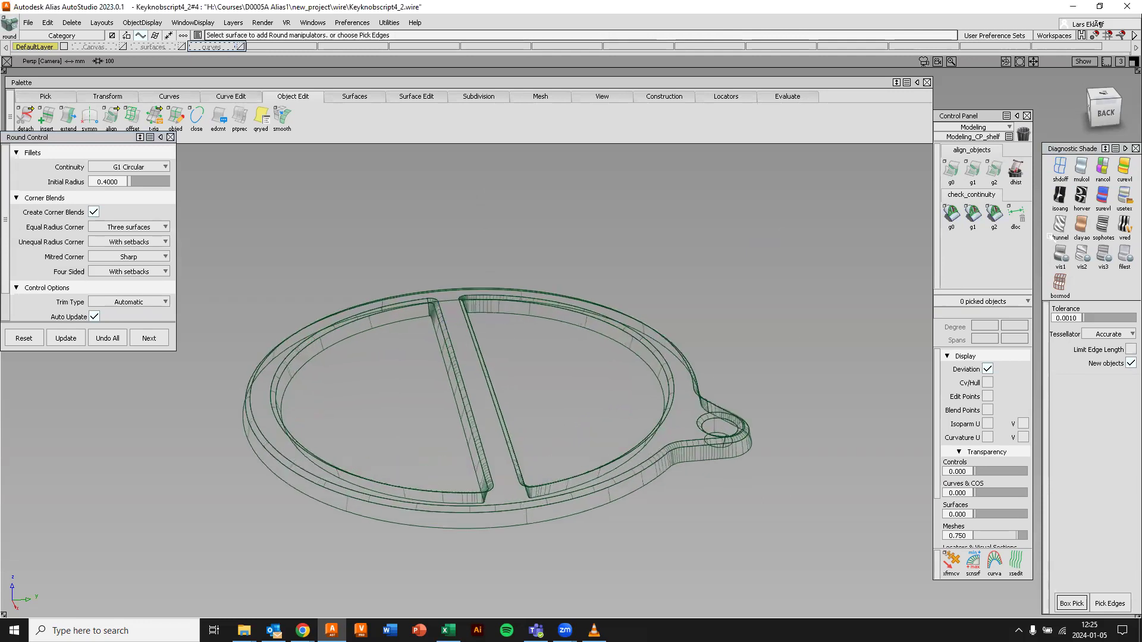
# Shade the rounded ring with the user texture diagnostic shader and hide the model lines to review the rounds
pyautogui.click(1123, 199)
pyautogui.keyDown('ctrl'); pyautogui.keyDown('shift'); pyautogui.moveTo(697, 249); pyautogui.dragTo(746, 234, button='right'); pyautogui.keyUp('shift'); pyautogui.keyUp('ctrl')
pyautogui.moveTo(624, 295)
pyautogui.keyDown('alt'); pyautogui.keyDown('shift'); pyautogui.mouseDown()
pyautogui.moveTo(555, 372)
pyautogui.moveTo(540, 426)
pyautogui.moveTo(555, 339)
pyautogui.moveTo(608, 320)
pyautogui.mouseUp(); pyautogui.keyUp('shift'); pyautogui.keyUp('alt')
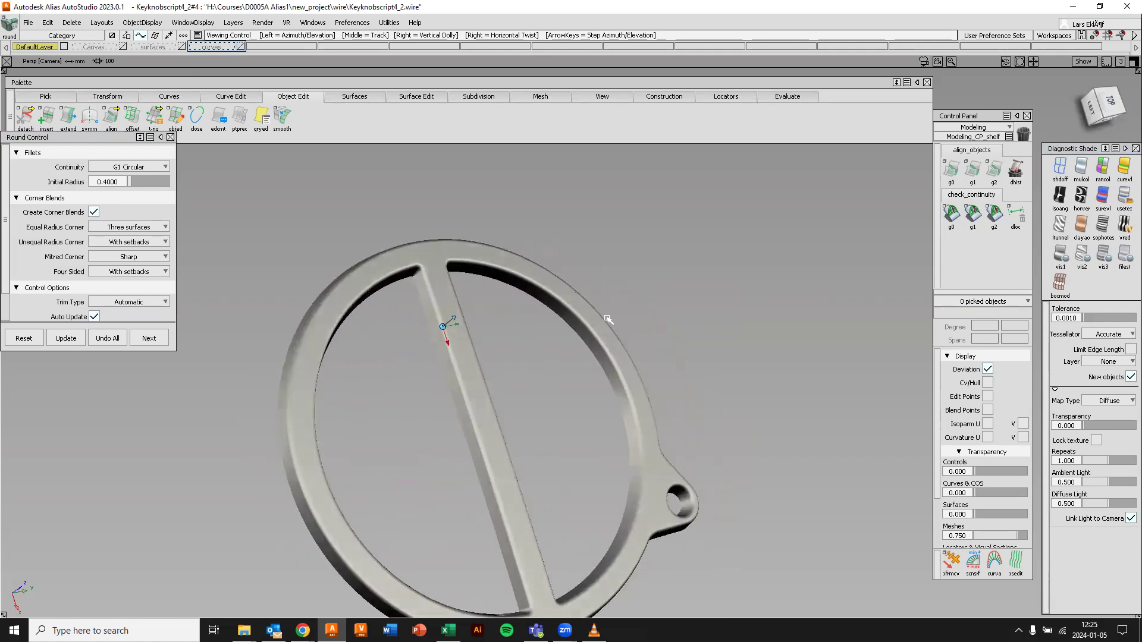
pyautogui.moveTo(479, 375)
pyautogui.keyDown('alt'); pyautogui.keyDown('shift'); pyautogui.mouseDown()
pyautogui.moveTo(604, 369)
pyautogui.moveTo(684, 337)
pyautogui.moveTo(479, 383)
pyautogui.moveTo(416, 358)
pyautogui.moveTo(311, 344)
pyautogui.moveTo(380, 356)
pyautogui.moveTo(370, 352)
pyautogui.mouseUp(); pyautogui.keyUp('shift'); pyautogui.keyUp('alt')
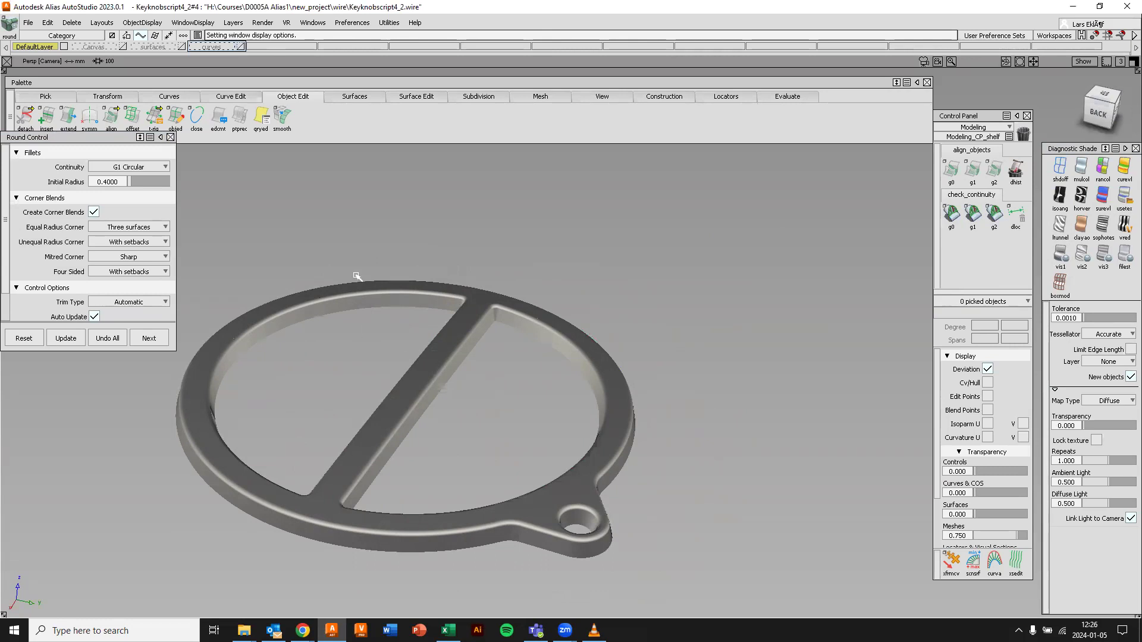
pyautogui.moveTo(574, 187); pyautogui.dragTo(852, 276)
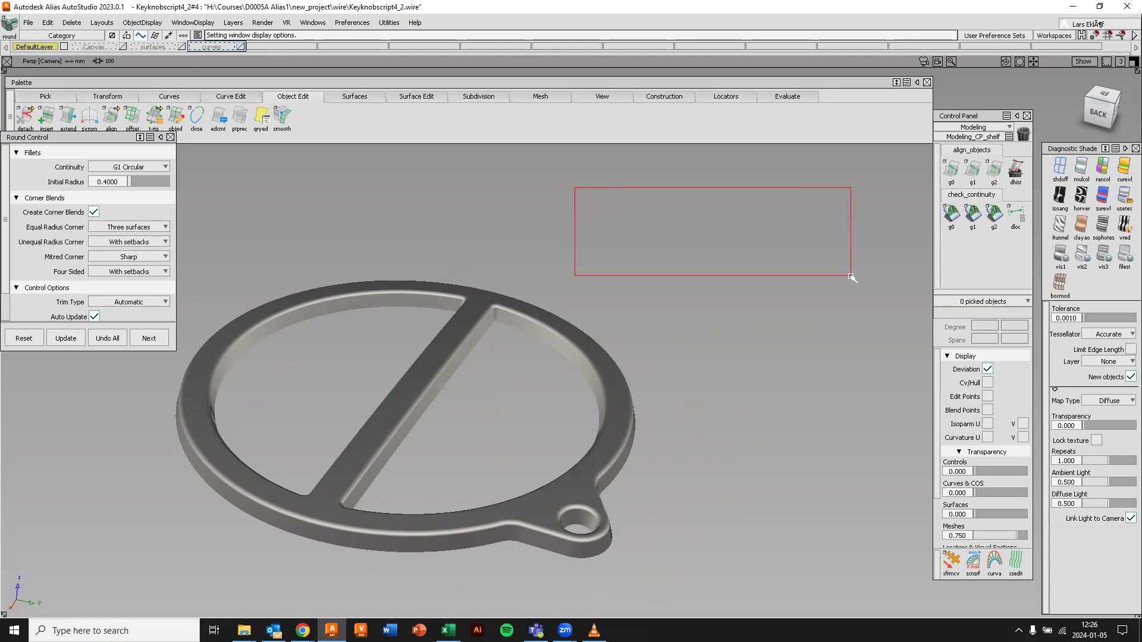
pyautogui.moveTo(851, 277); pyautogui.dragTo(847, 280)
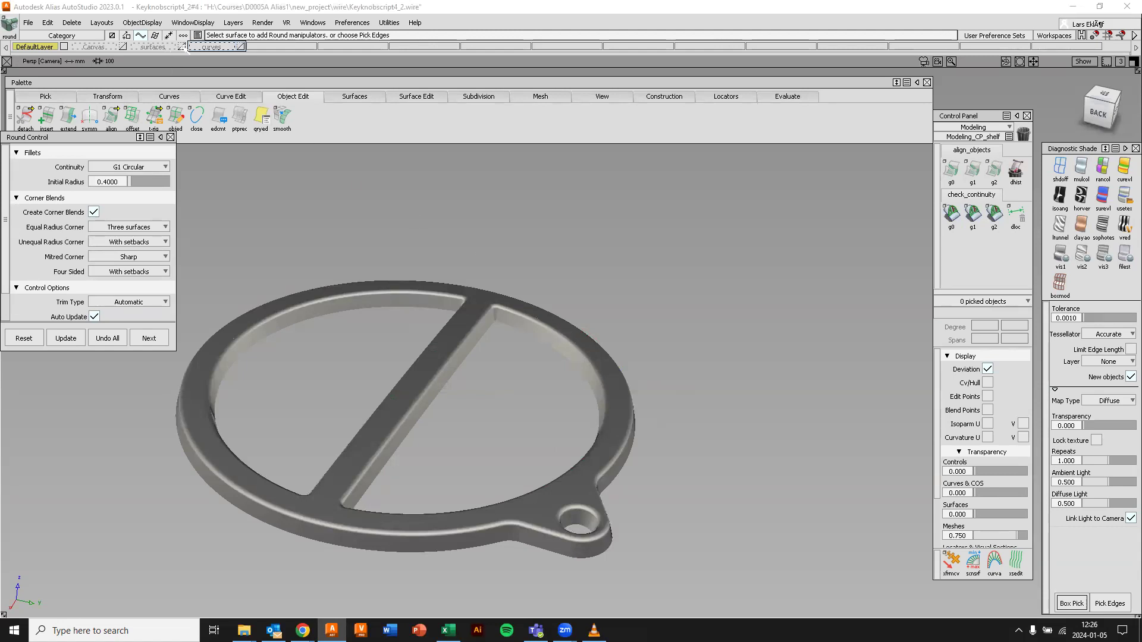
# Show the surfaces layer again and review the rounded ring together with the key fob body
pyautogui.click(183, 47)
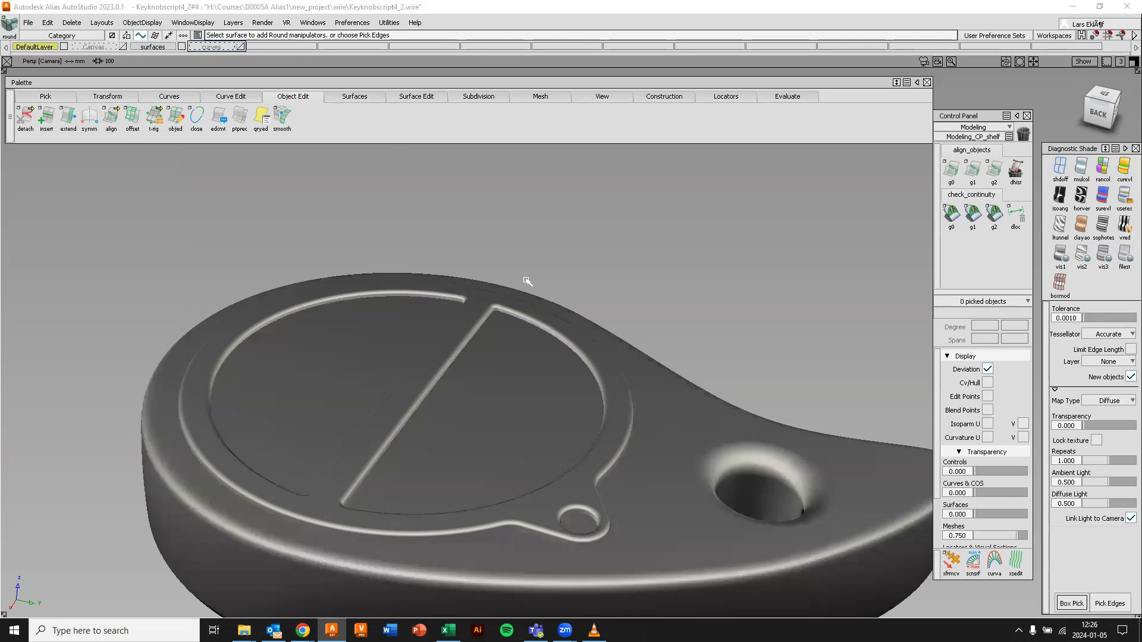
pyautogui.moveTo(550, 364)
pyautogui.keyDown('alt'); pyautogui.keyDown('shift'); pyautogui.mouseDown()
pyautogui.moveTo(596, 415)
pyautogui.moveTo(598, 395)
pyautogui.moveTo(515, 407)
pyautogui.moveTo(576, 464)
pyautogui.moveTo(619, 455)
pyautogui.moveTo(603, 505)
pyautogui.moveTo(556, 492)
pyautogui.moveTo(438, 400)
pyautogui.moveTo(530, 335)
pyautogui.moveTo(556, 357)
pyautogui.moveTo(553, 377)
pyautogui.mouseUp(); pyautogui.keyUp('shift'); pyautogui.keyUp('alt')
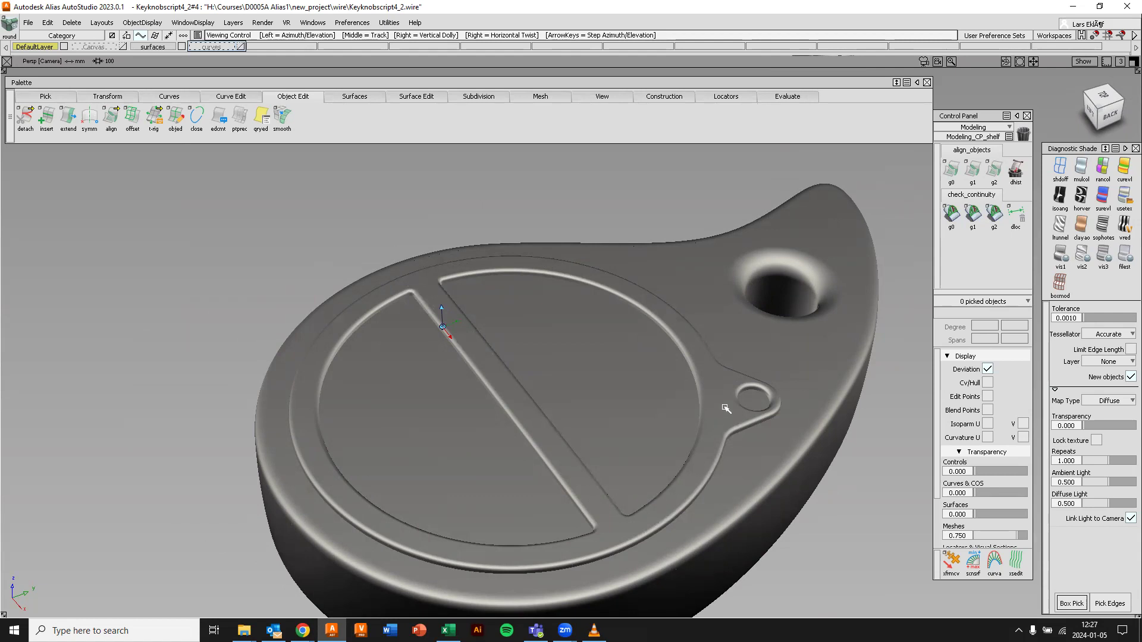
pyautogui.keyDown('alt'); pyautogui.keyDown('shift'); pyautogui.moveTo(594, 382); pyautogui.dragTo(532, 399); pyautogui.keyUp('shift'); pyautogui.keyUp('alt')
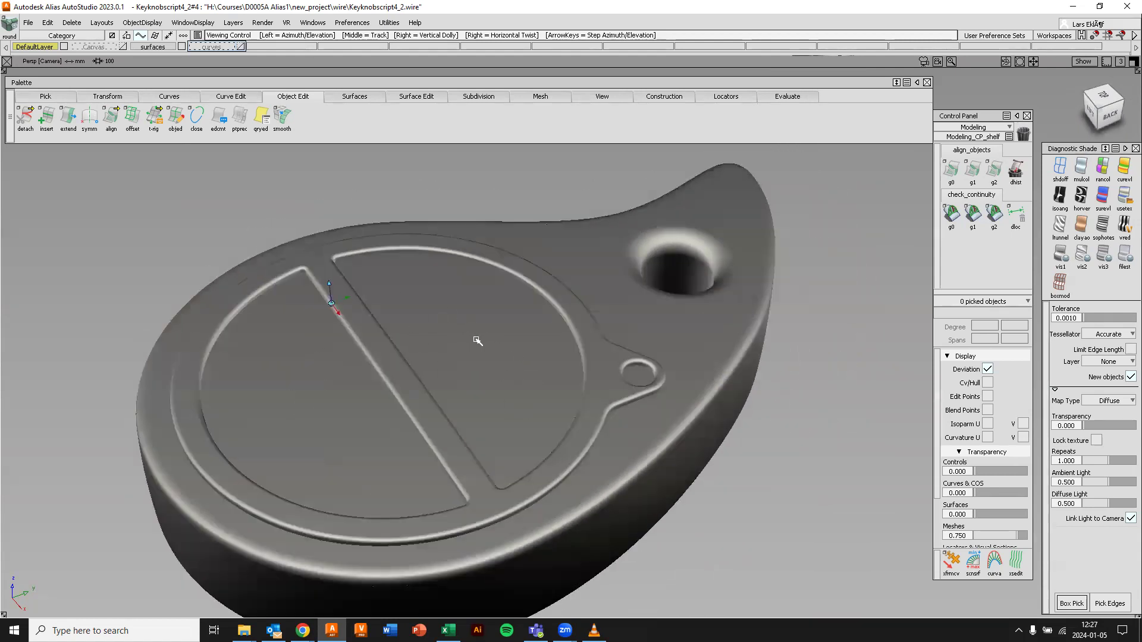